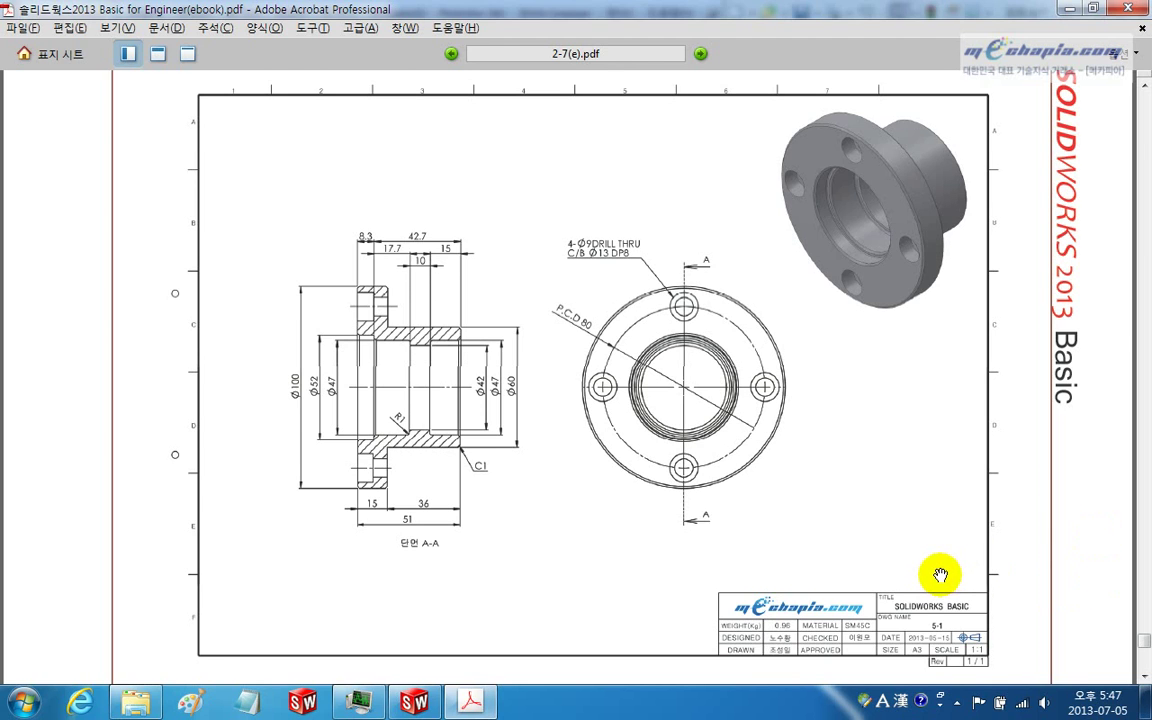
# Step: Review the 2-7(e).pdf flange drawing in Acrobat, then return to the empty SolidWorks part 파트10
pyautogui.click(628, 710)
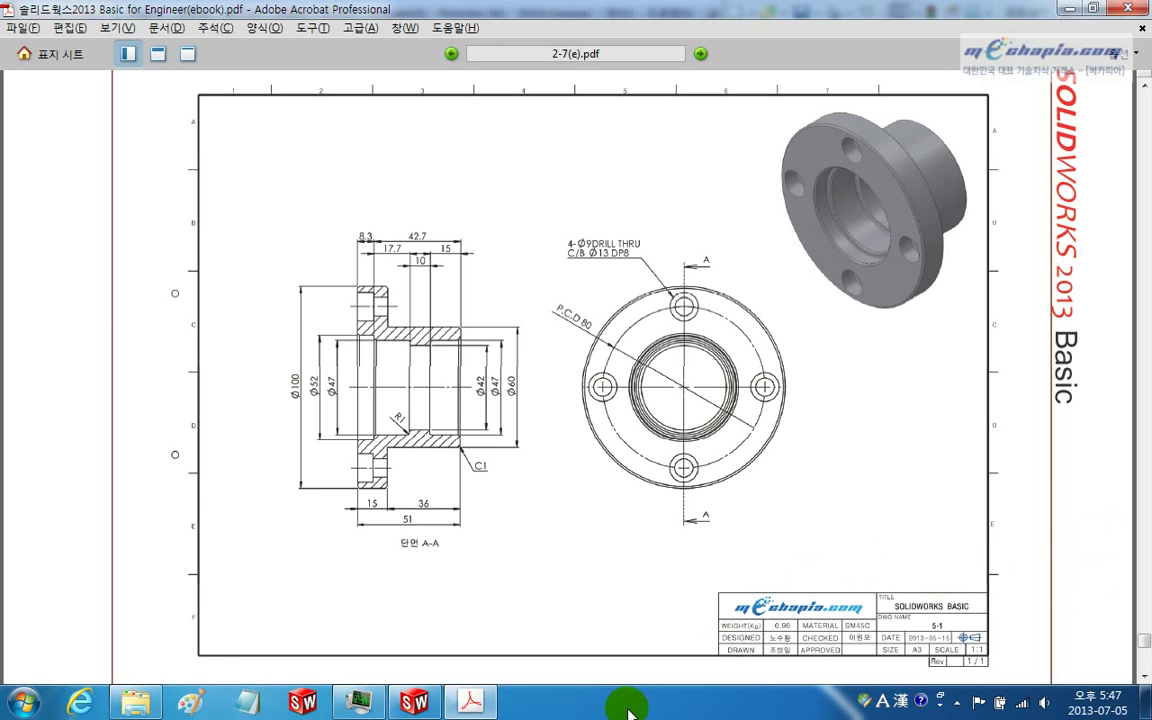
pyautogui.click(415, 703)
# Step: Start a sketch on the Front plane and draw a horizontal centerline across the origin
pyautogui.click(44, 236)
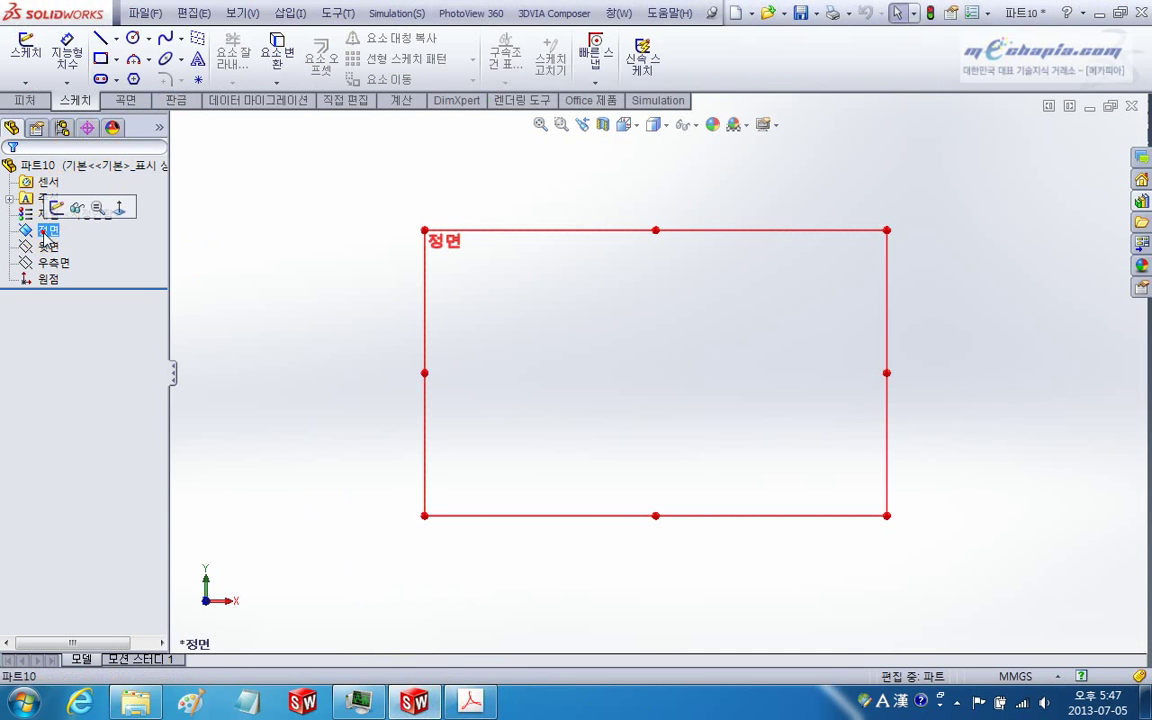
pyautogui.click(54, 207)
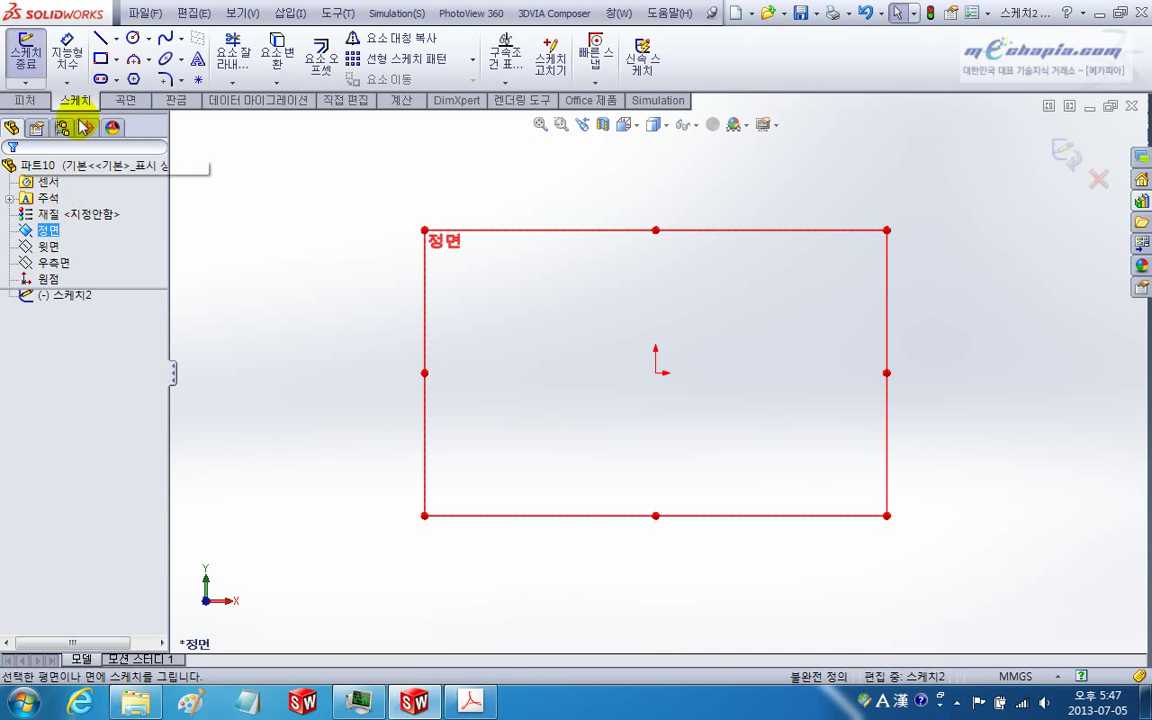
pyautogui.click(116, 38)
pyautogui.click(140, 68)
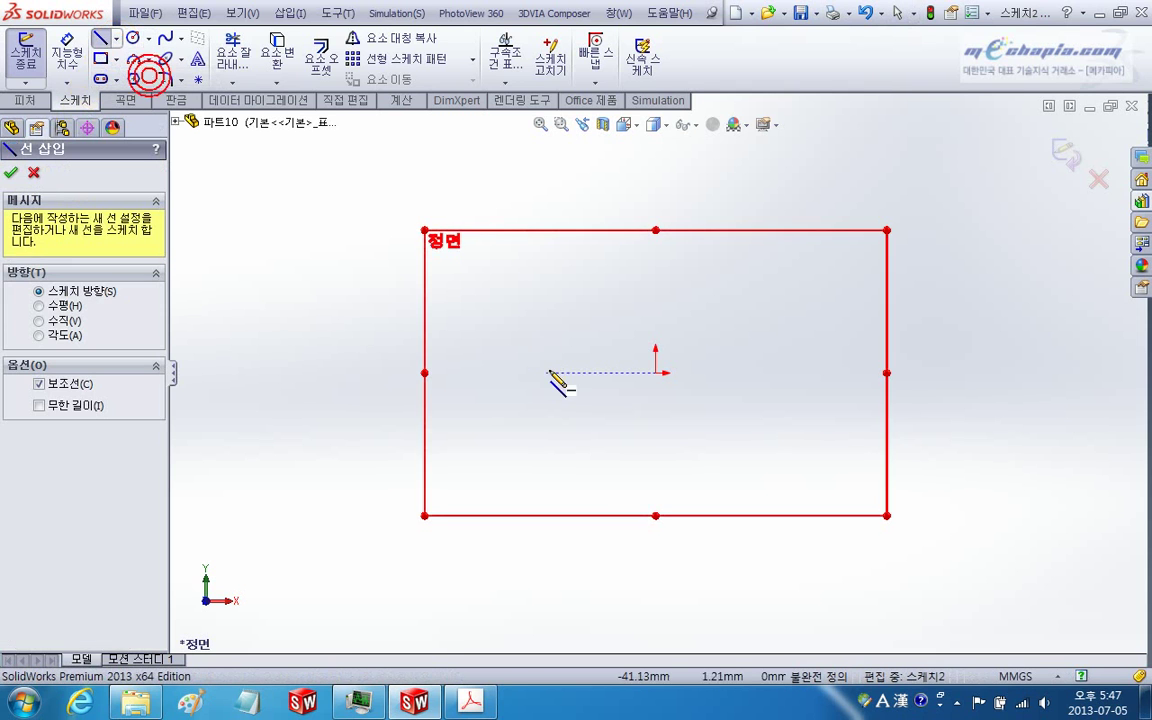
pyautogui.click(504, 391)
pyautogui.click(777, 391)
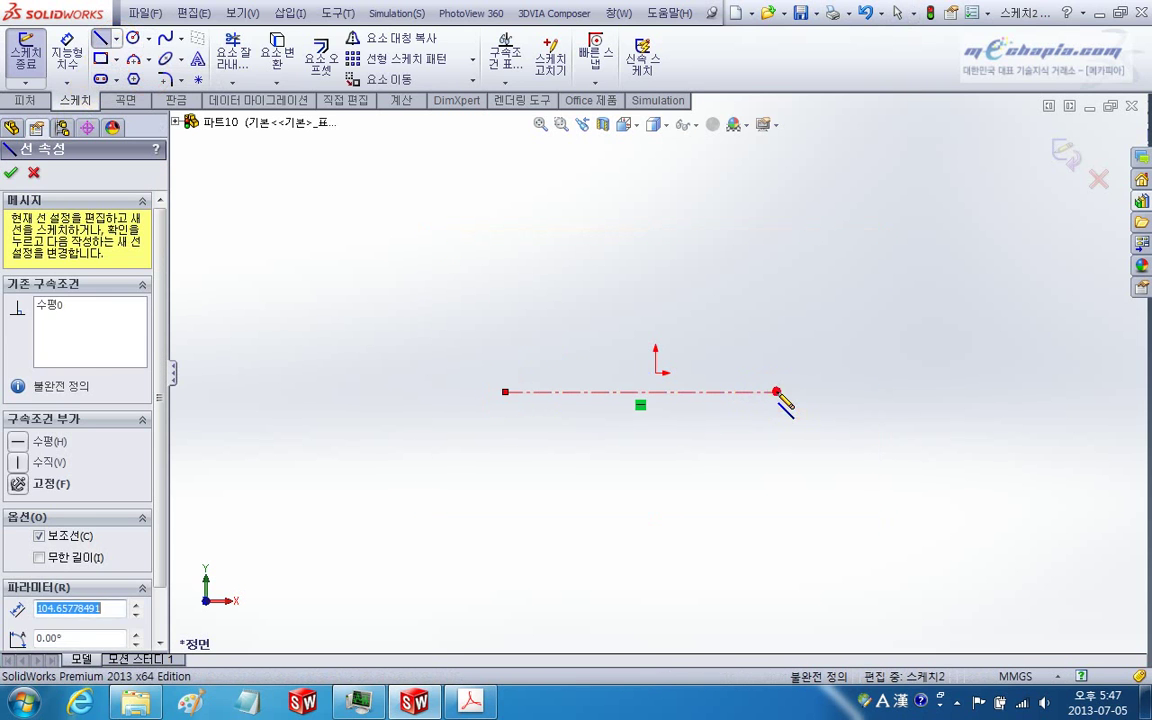
pyautogui.press('Escape')
# Step: Dimension the centerline to a length of 51 mm
pyautogui.click(67, 50)
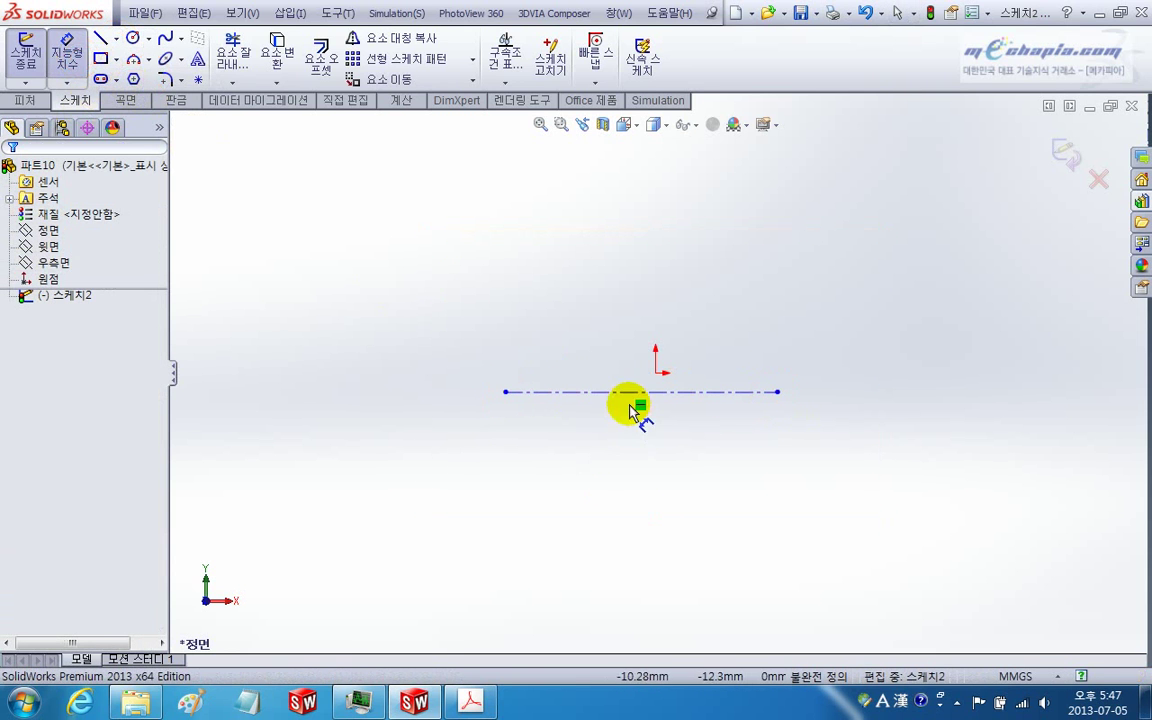
pyautogui.click(636, 392)
pyautogui.click(630, 432)
pyautogui.write('5')
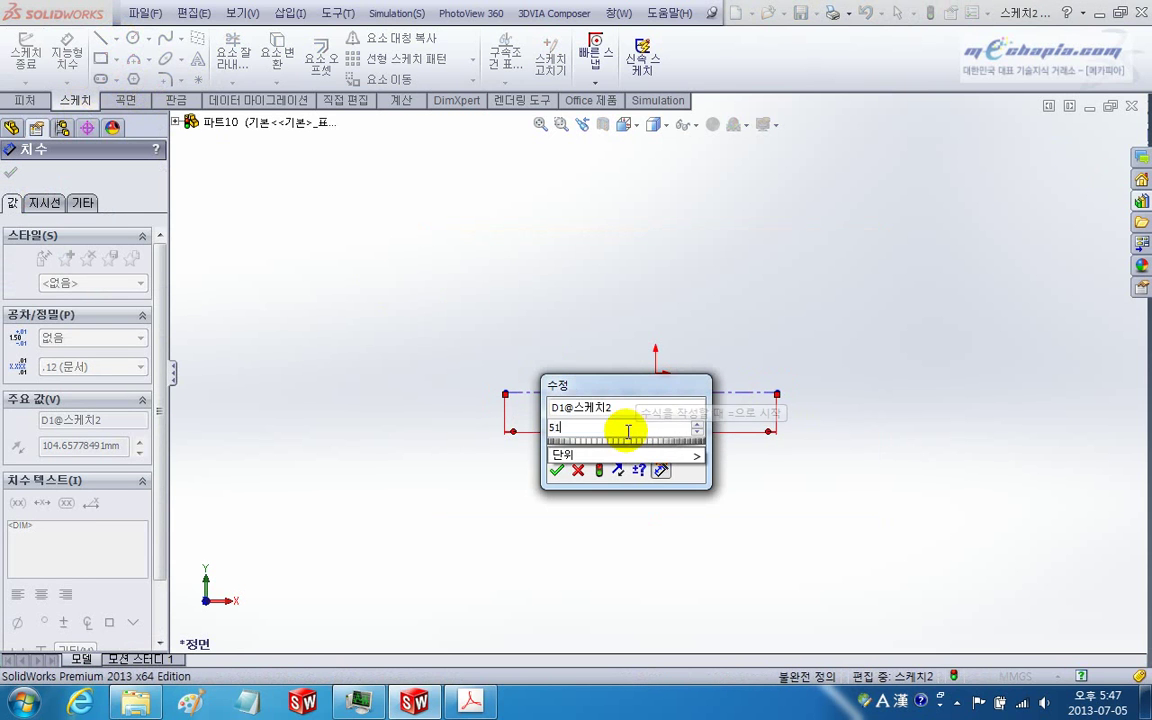
pyautogui.write('1')
pyautogui.press('Return')
pyautogui.press('Escape')
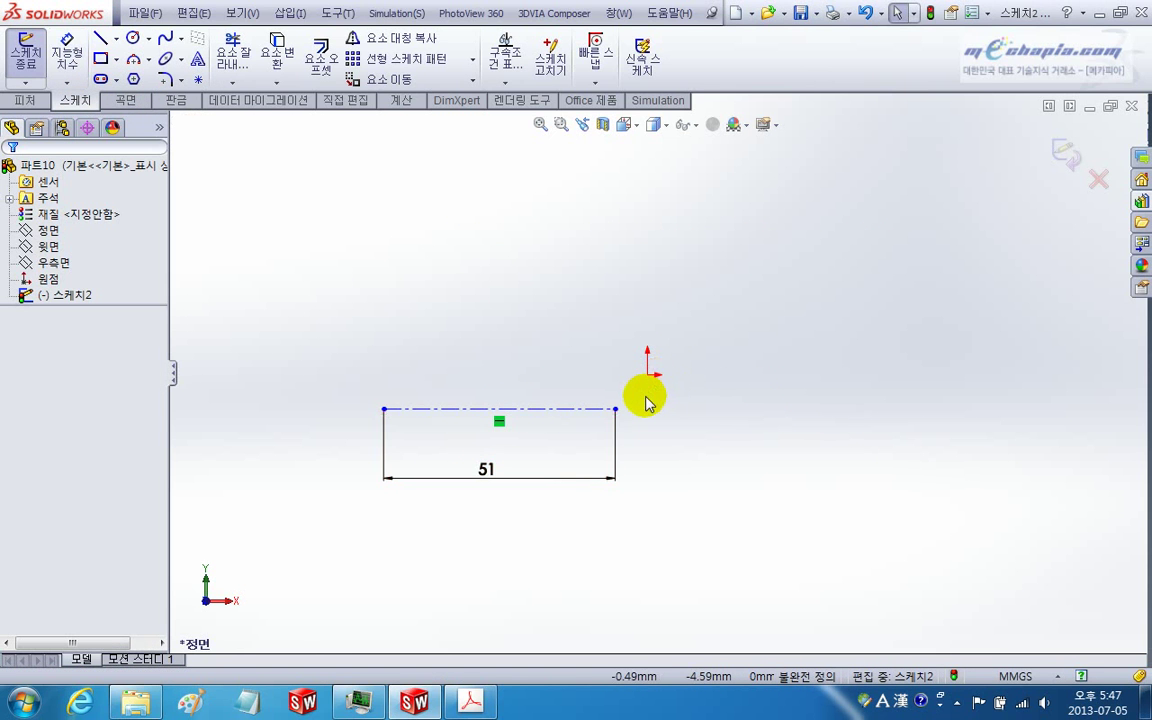
# Step: Centre the centerline on the origin with a Midpoint relation
pyautogui.keyDown('ctrl'); pyautogui.click(521, 421); pyautogui.keyUp('ctrl')
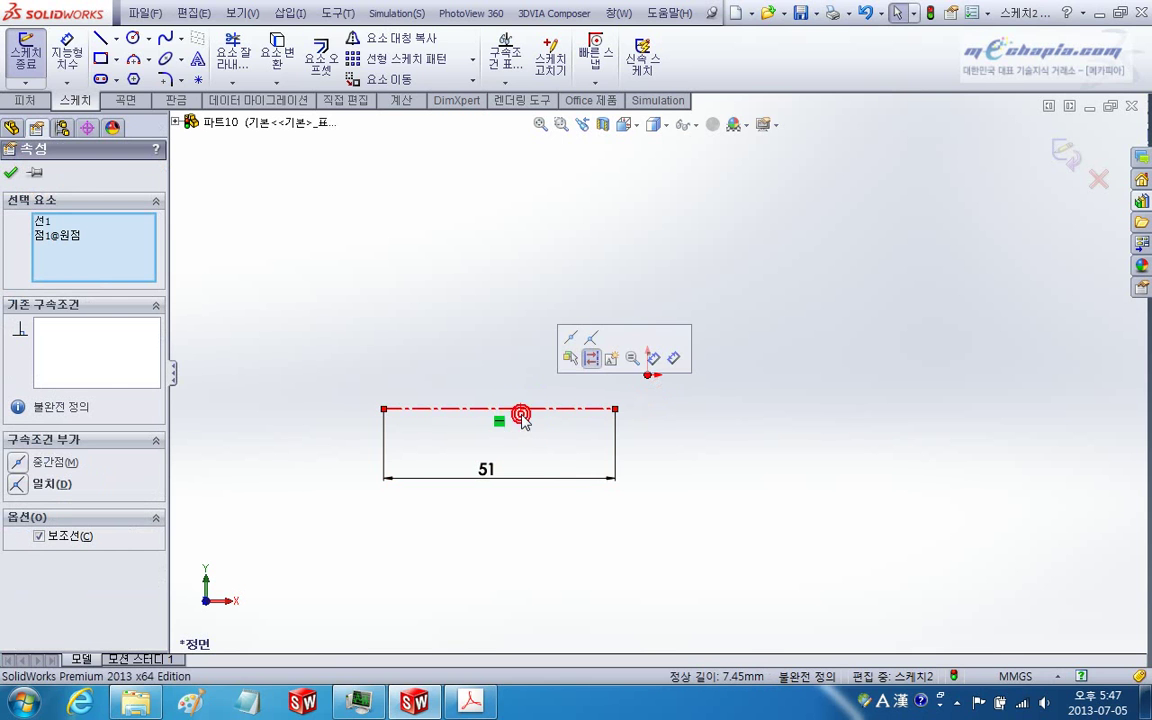
pyautogui.click(568, 337)
pyautogui.press('Escape')
pyautogui.moveTo(551, 348)
pyautogui.keyDown('ctrl'); pyautogui.mouseDown(button='middle')
pyautogui.moveTo(509, 440)
pyautogui.moveTo(504, 392)
pyautogui.mouseUp(button='middle'); pyautogui.keyUp('ctrl')
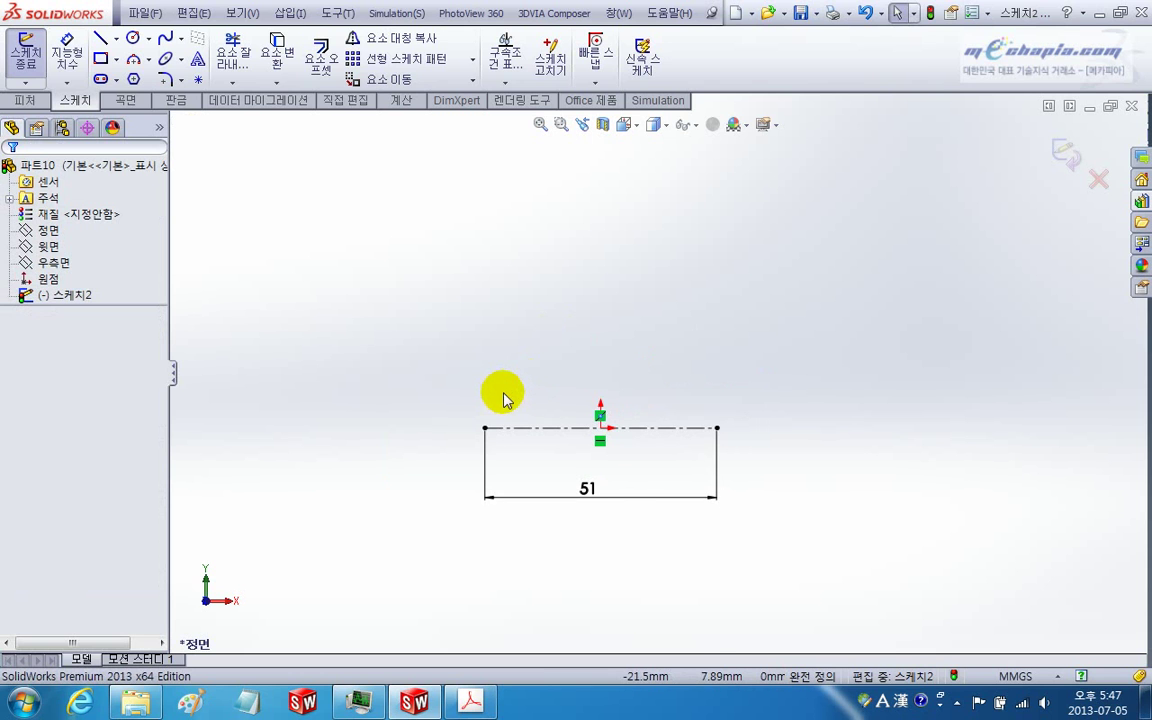
pyautogui.hotkey('alt', 'Tab')
pyautogui.hotkey('alt', 'Tab')
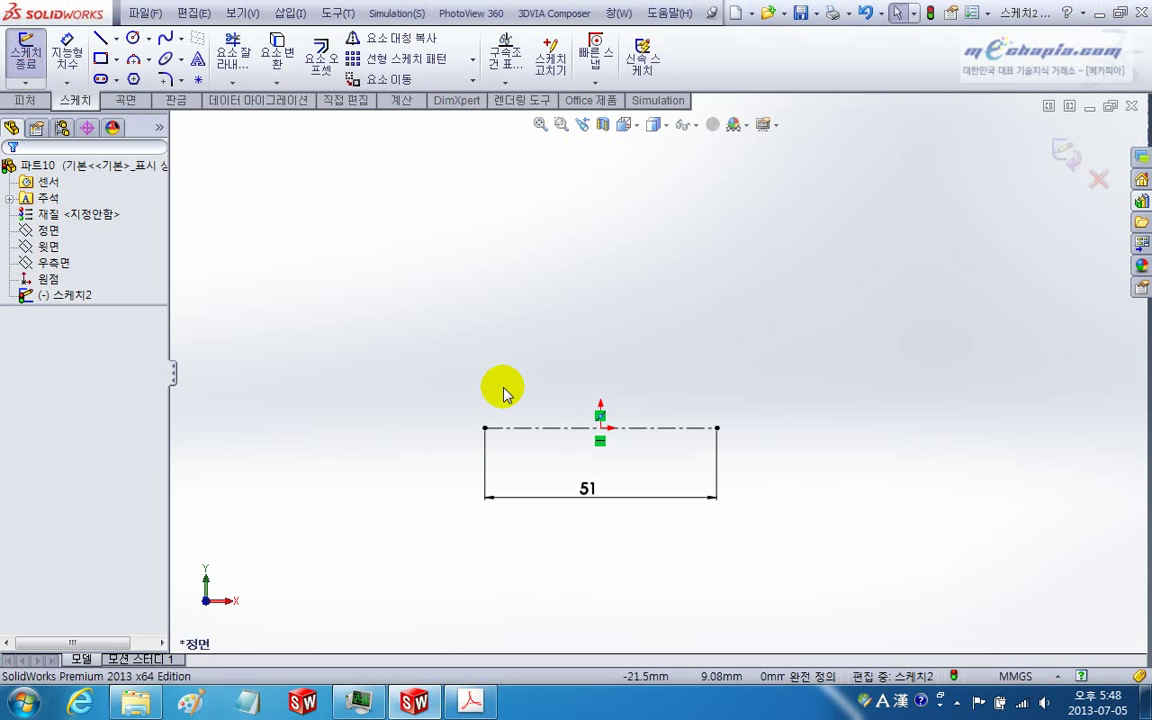
# Step: Draw the flange part of the outline: left edge, top edge and drop down to the sleeve
pyautogui.click(100, 38)
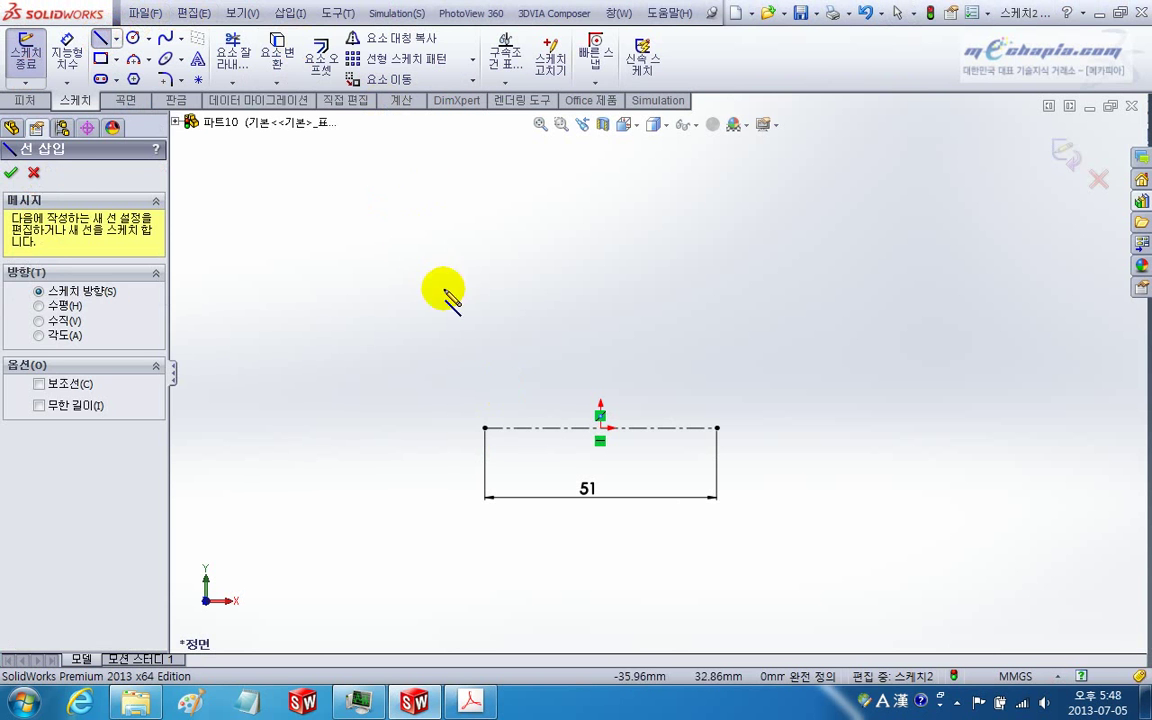
pyautogui.click(485, 303)
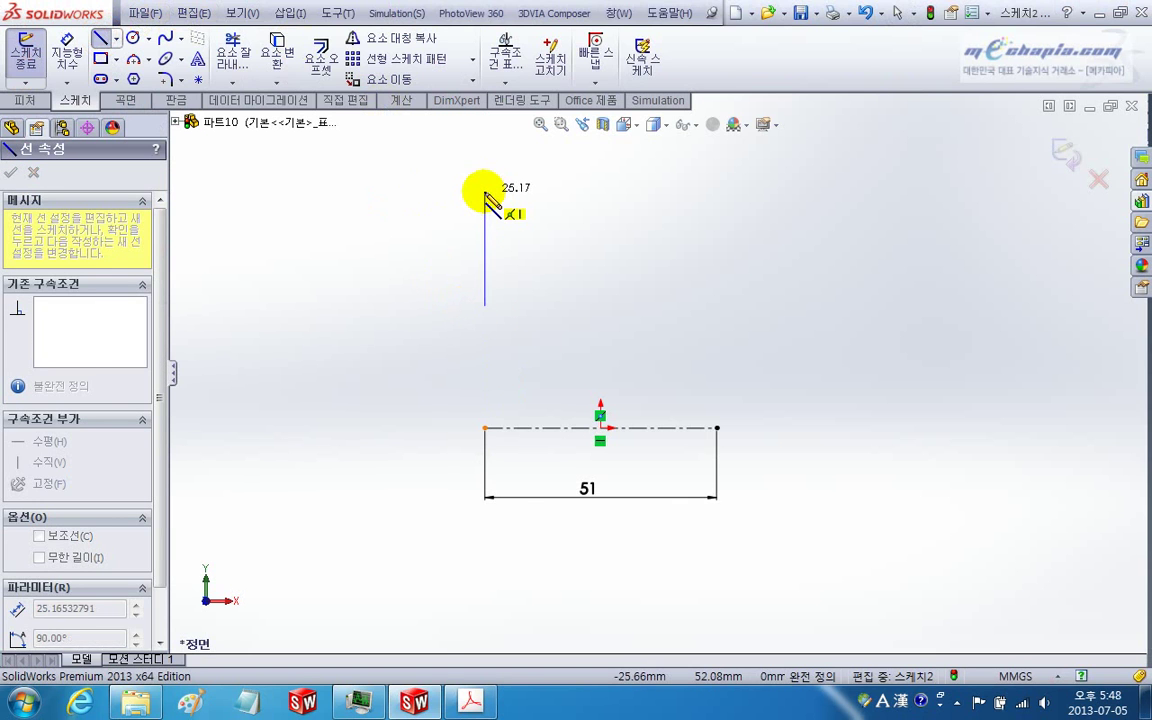
pyautogui.click(485, 191)
pyautogui.click(533, 191)
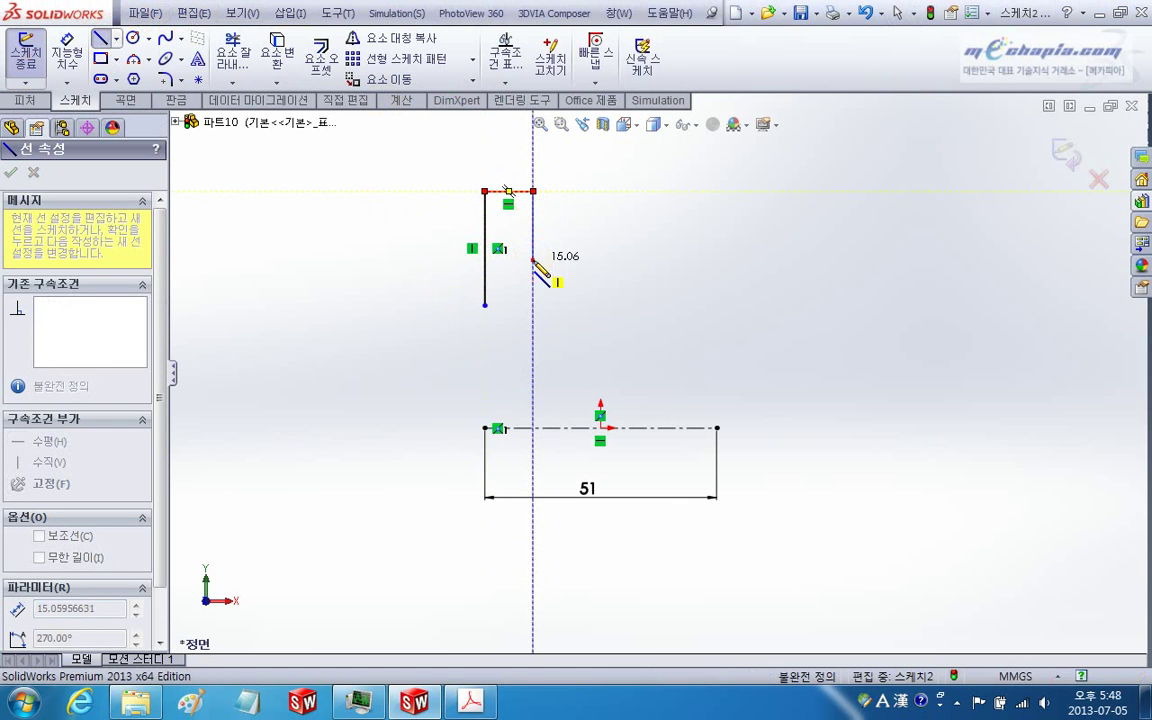
pyautogui.click(533, 260)
pyautogui.hotkey('alt', 'Tab')
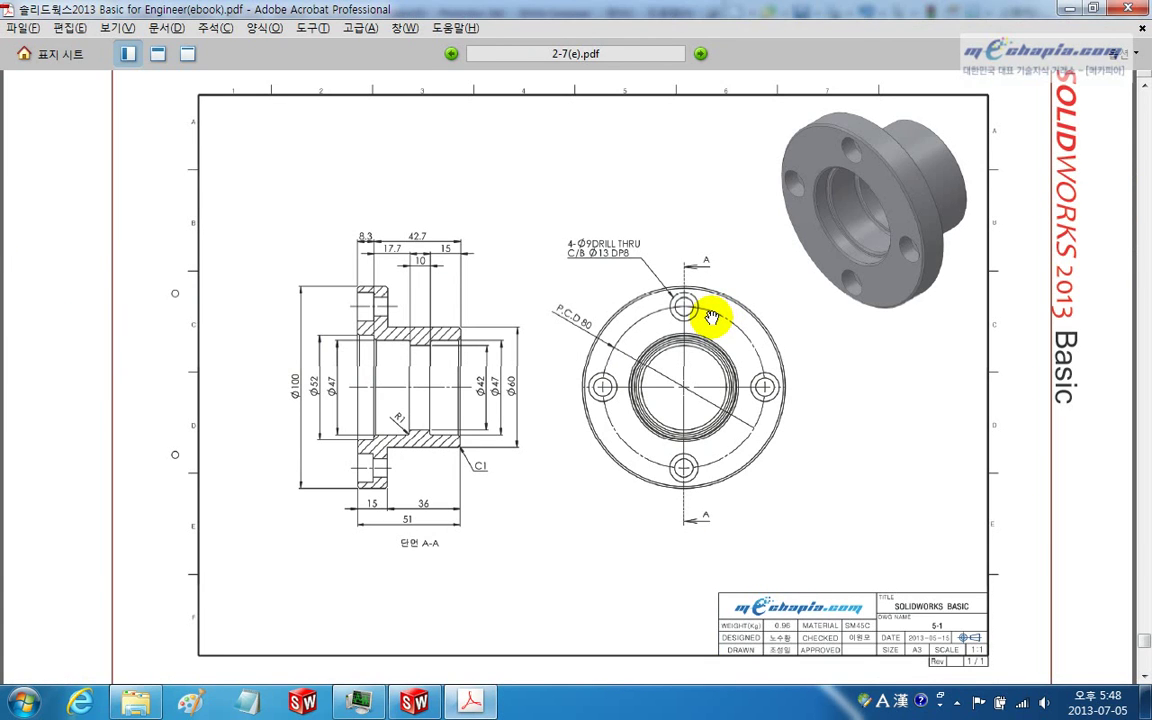
pyautogui.hotkey('alt', 'Tab')
# Step: Continue the outline along the sleeve and bore back leftward, ending the left edge at the bore step
pyautogui.click(717, 260)
pyautogui.click(717, 295)
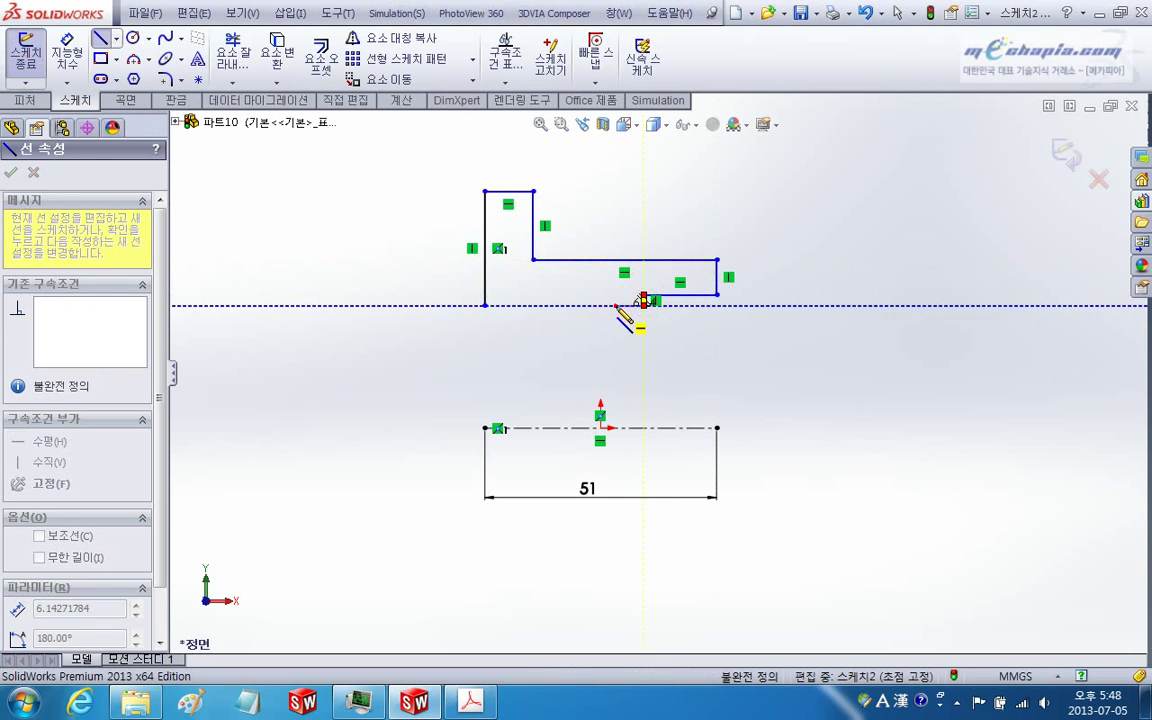
pyautogui.click(612, 300)
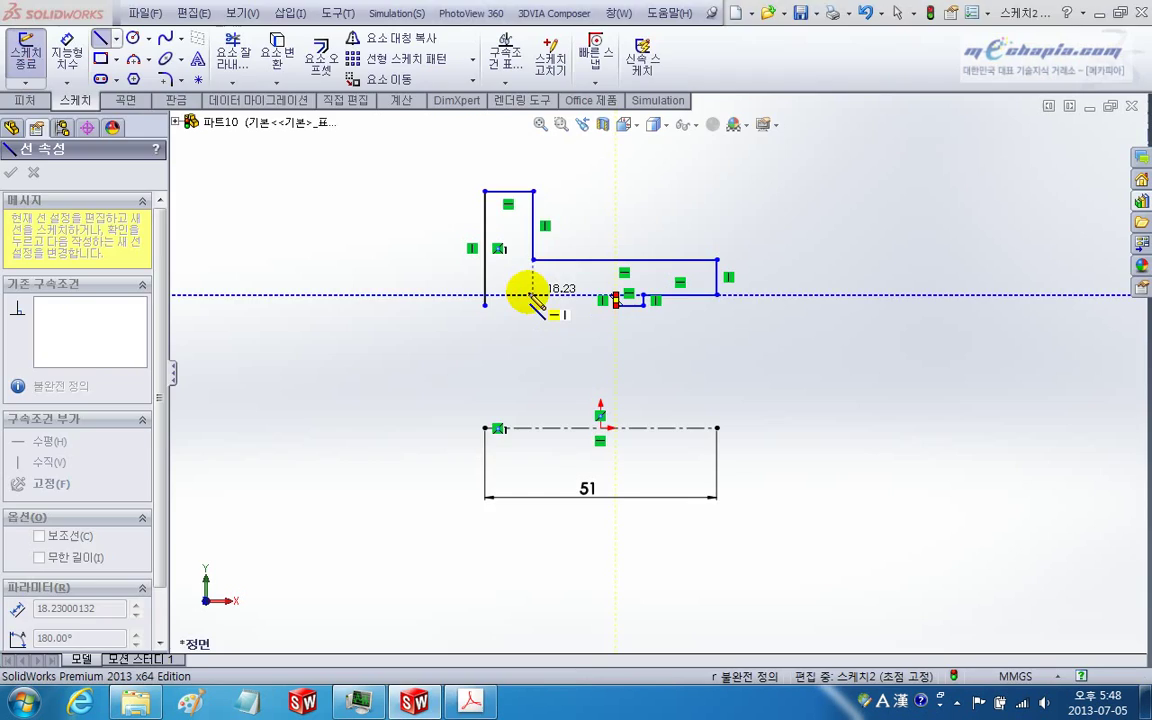
pyautogui.scroll(-2, 533, 298)
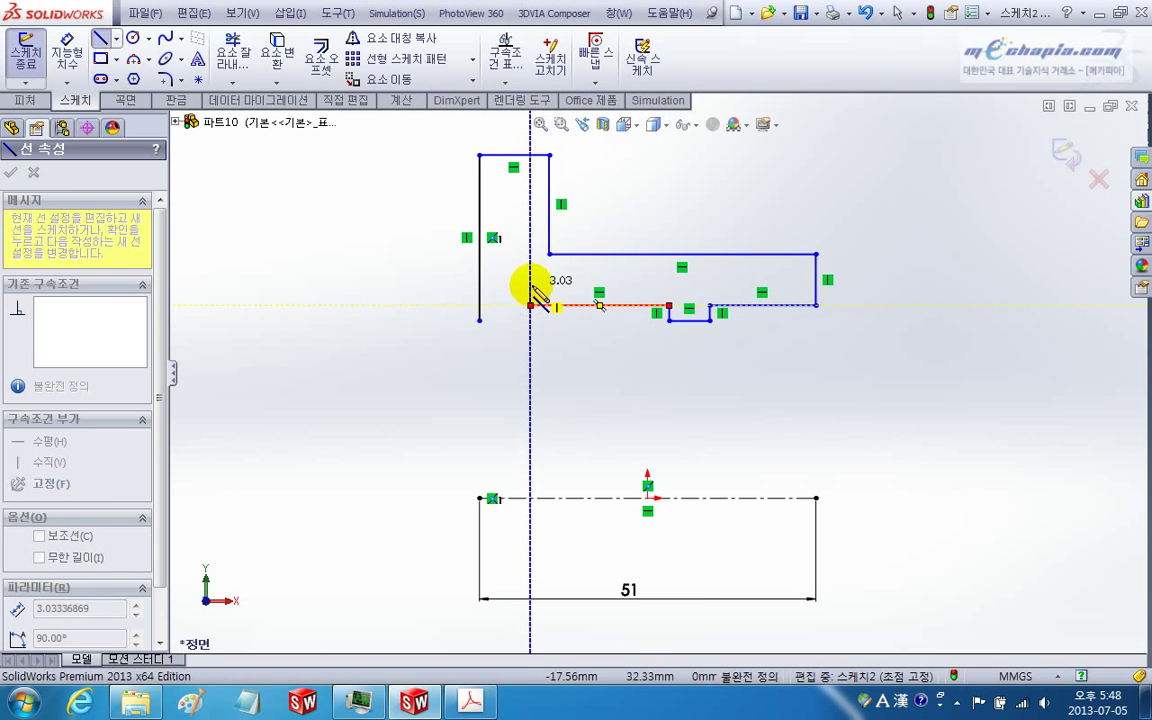
pyautogui.click(530, 304)
pyautogui.click(491, 285)
pyautogui.press('Escape')
pyautogui.scroll(-3, 527, 306)
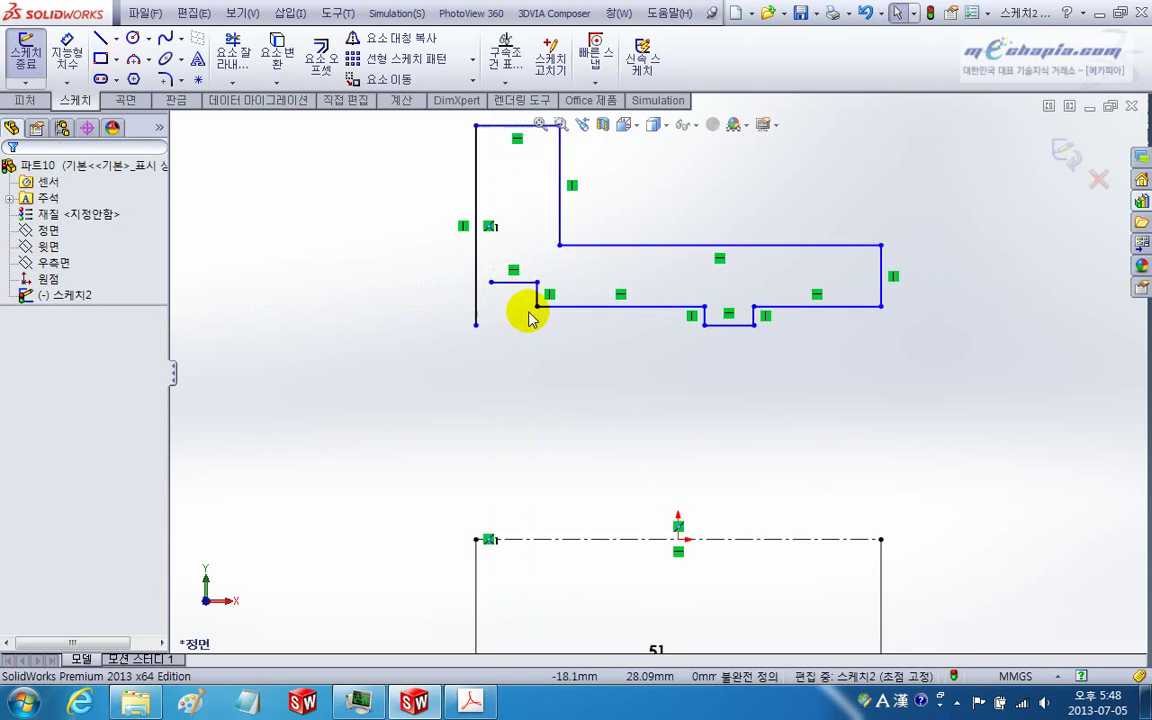
pyautogui.keyDown('ctrl'); pyautogui.moveTo(569, 349); pyautogui.dragTo(583, 416, button='middle'); pyautogui.keyUp('ctrl')
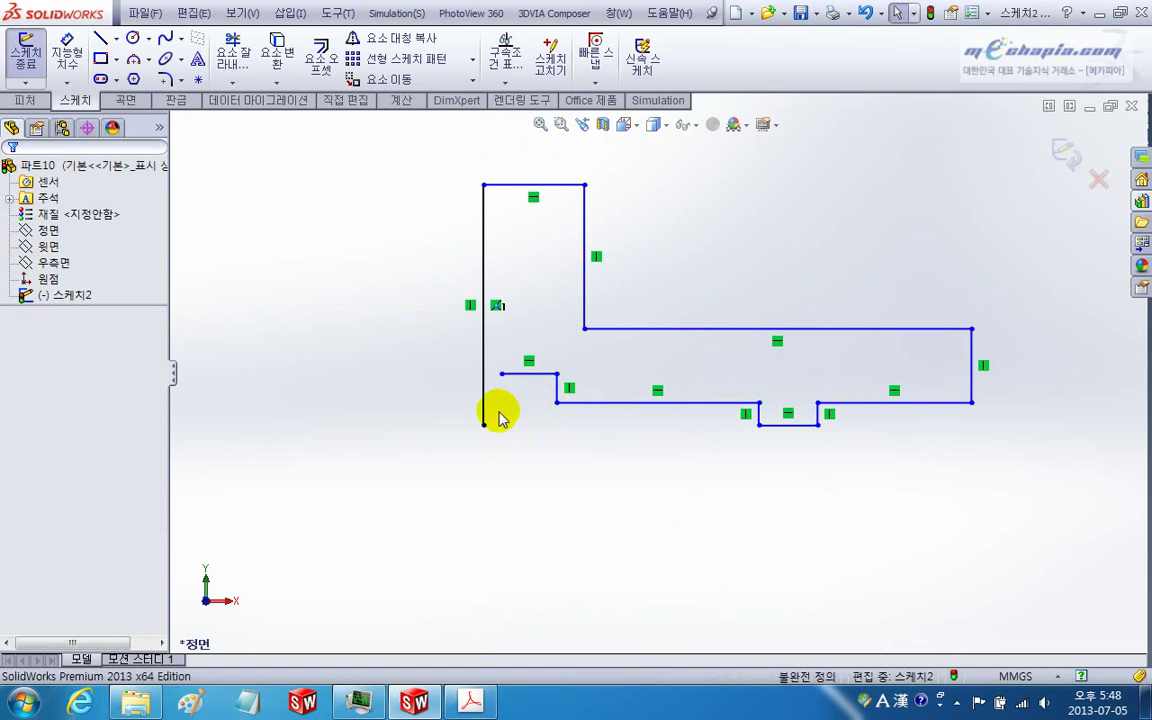
pyautogui.moveTo(483, 430); pyautogui.dragTo(484, 375)
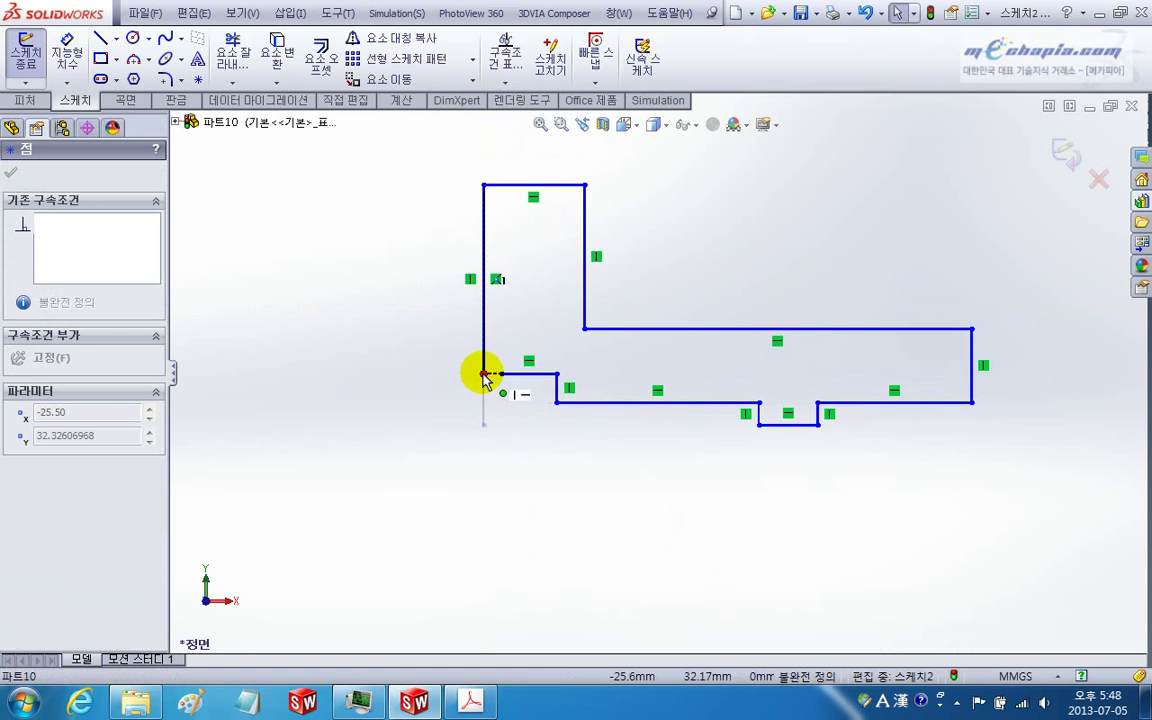
# Step: Merge the left edge's bottom endpoint with the bore segment's start to close the corner
pyautogui.click(437, 417)
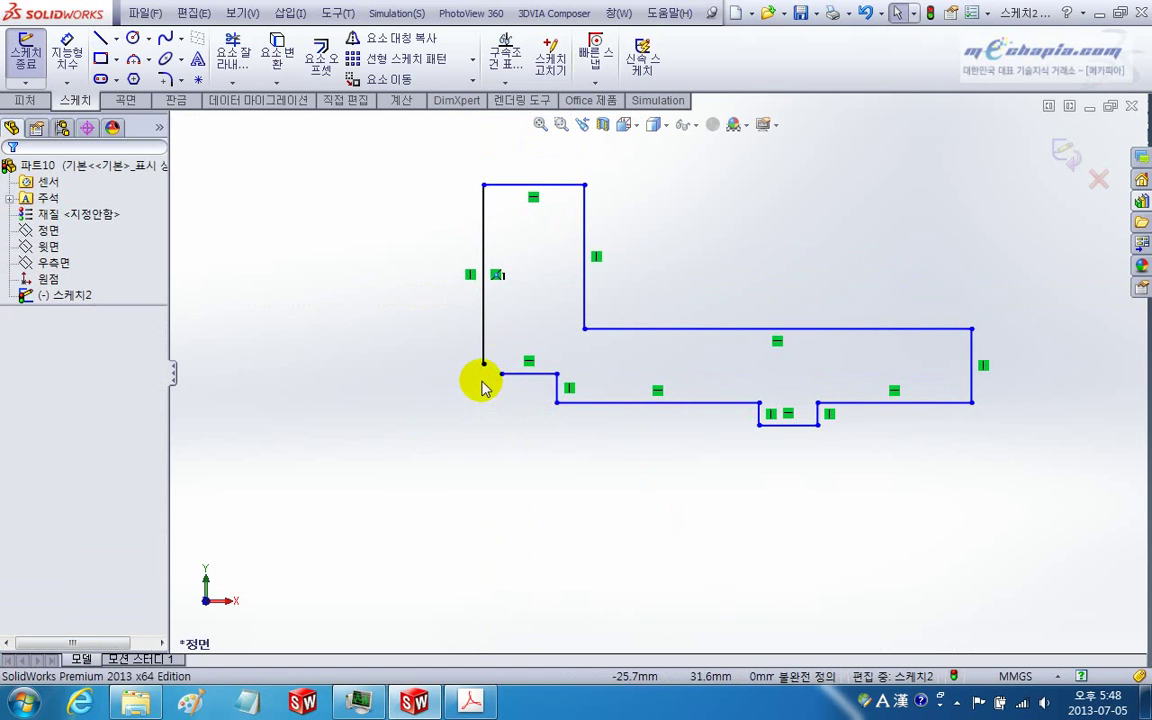
pyautogui.click(484, 365)
pyautogui.keyDown('ctrl'); pyautogui.click(502, 375); pyautogui.keyUp('ctrl')
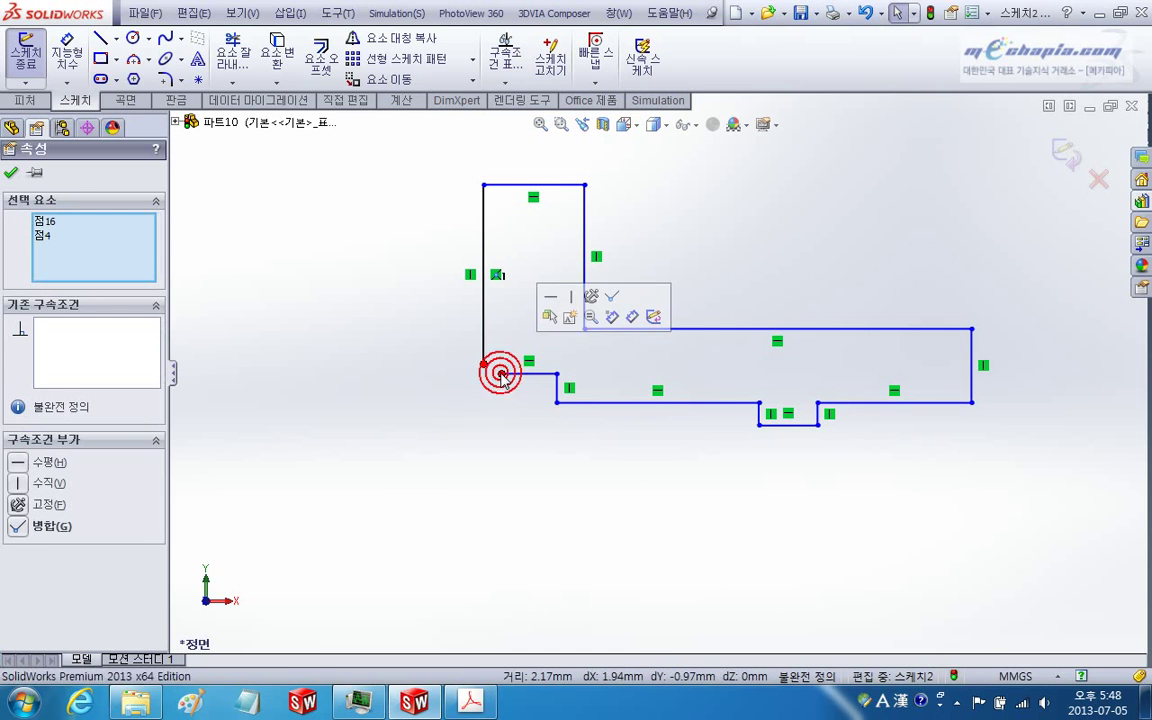
pyautogui.click(612, 300)
pyautogui.click(419, 455)
pyautogui.press('z')
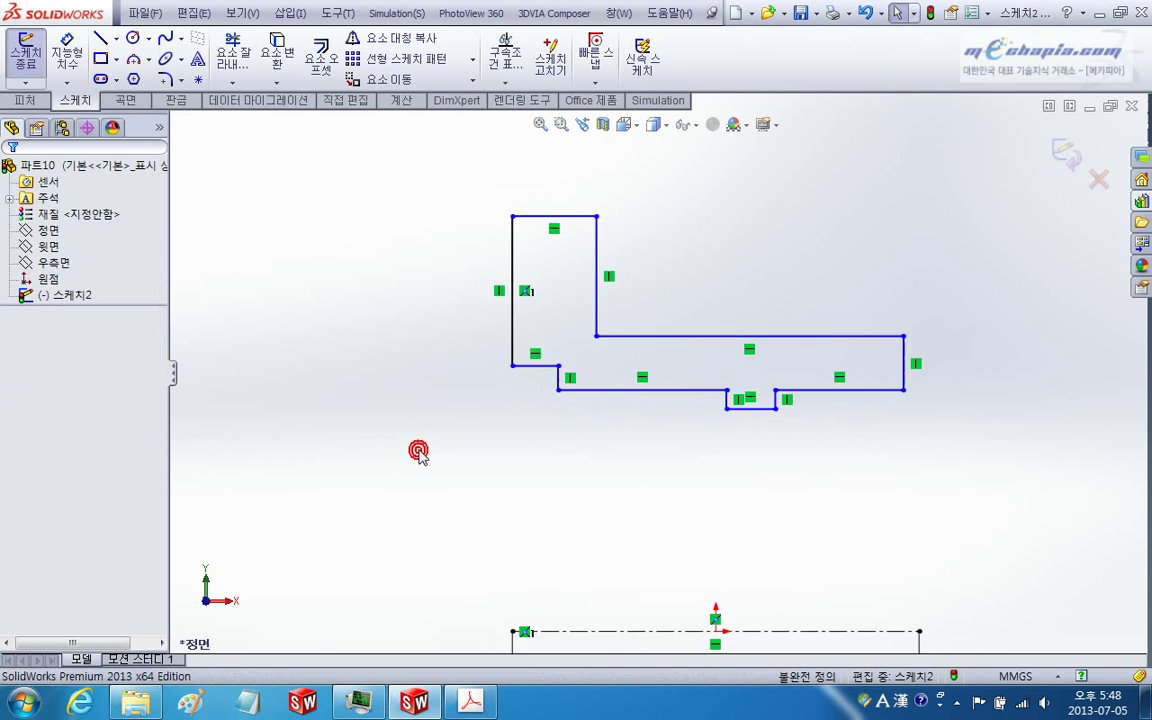
pyautogui.press('z')
pyautogui.press('z')
pyautogui.keyDown('ctrl'); pyautogui.moveTo(849, 473); pyautogui.dragTo(810, 463, button='middle'); pyautogui.keyUp('ctrl')
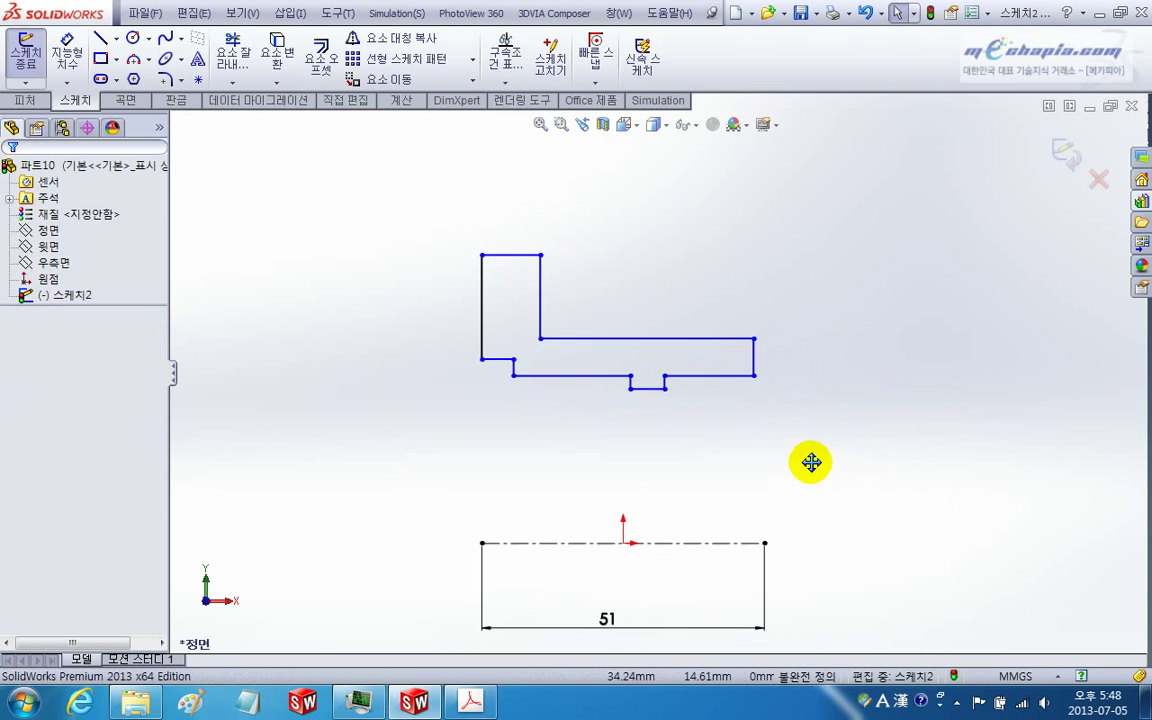
# Step: Align the outline's lower right corner vertically with the centerline's right end
pyautogui.click(750, 375)
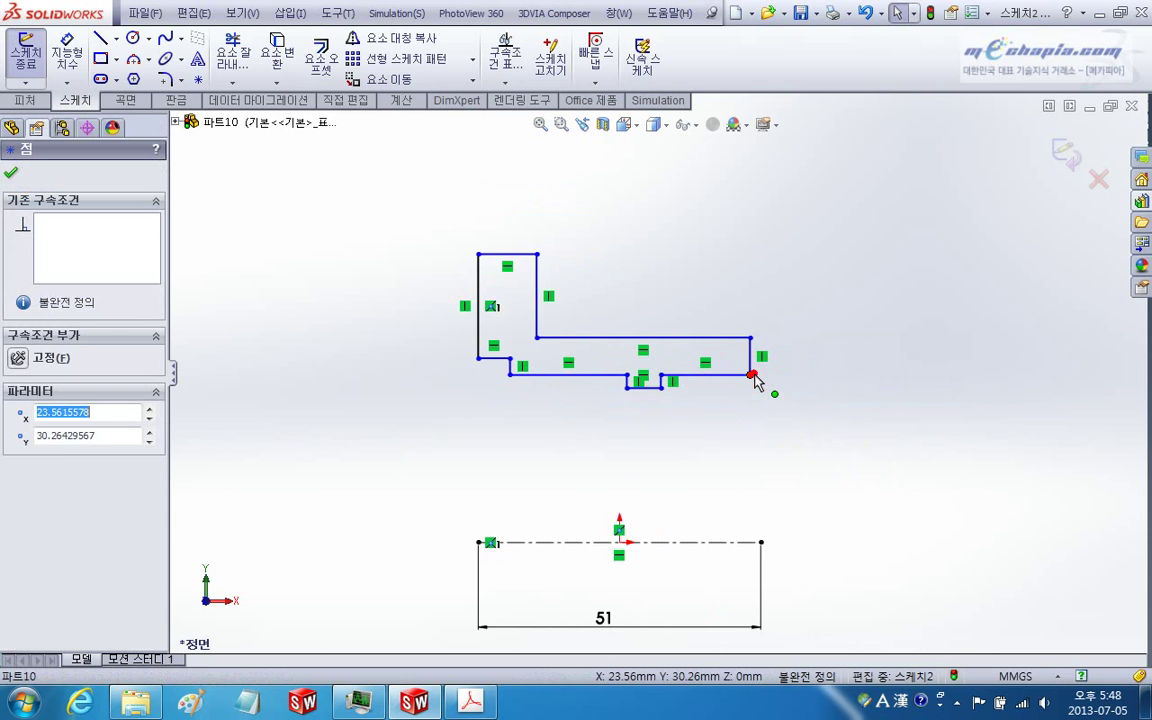
pyautogui.keyDown('ctrl'); pyautogui.click(761, 542); pyautogui.keyUp('ctrl')
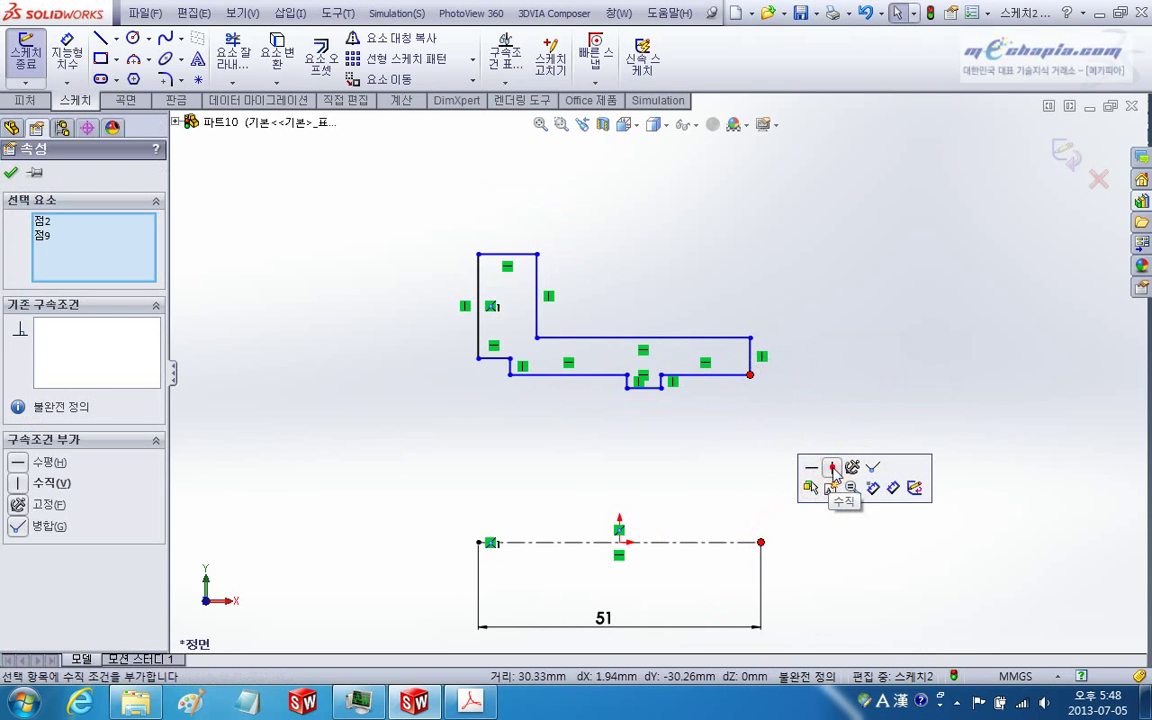
pyautogui.click(833, 468)
pyautogui.click(823, 404)
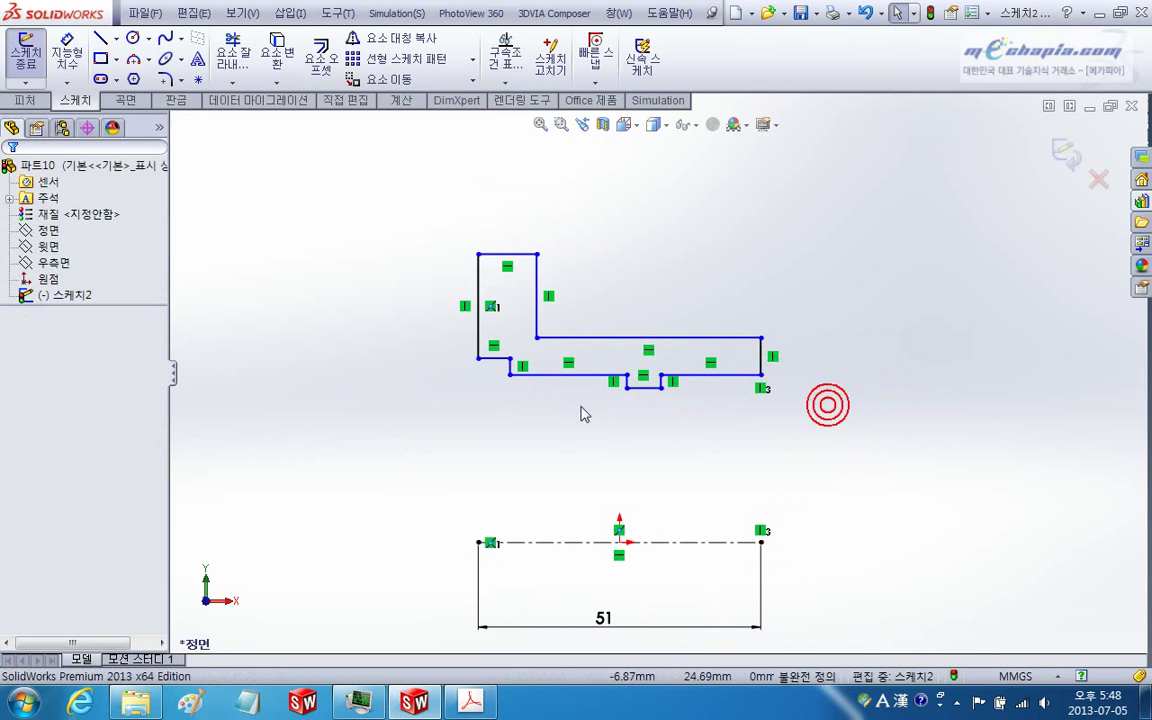
pyautogui.click(478, 359)
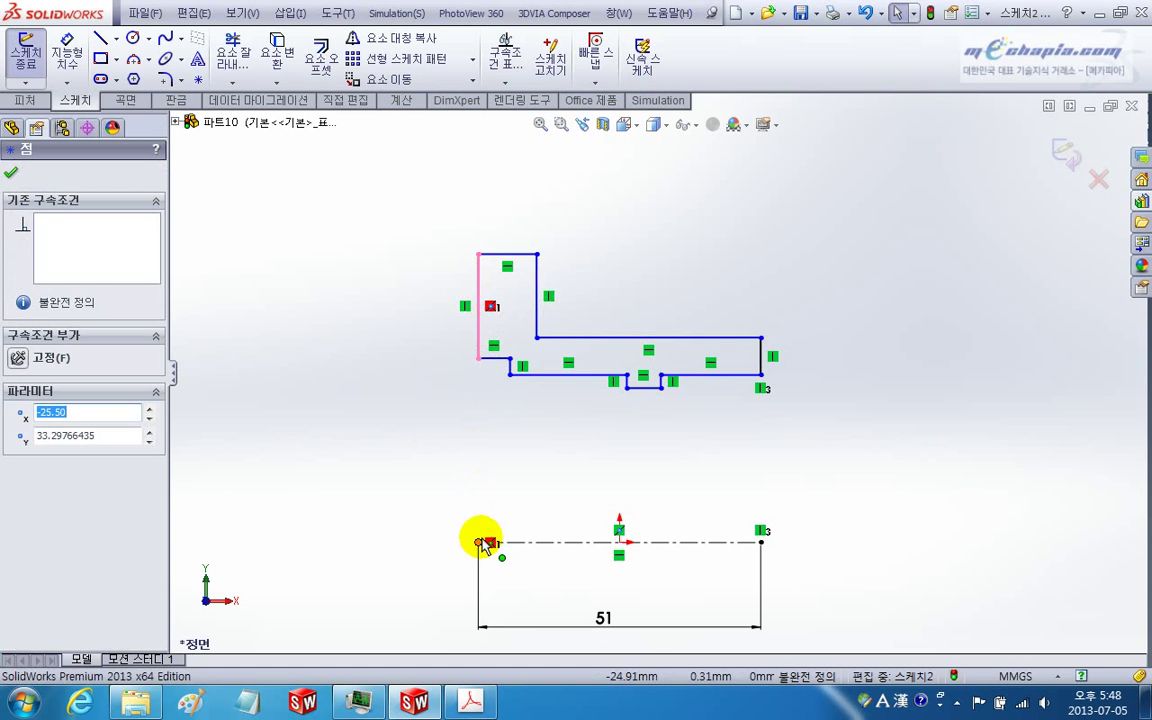
pyautogui.click(409, 389)
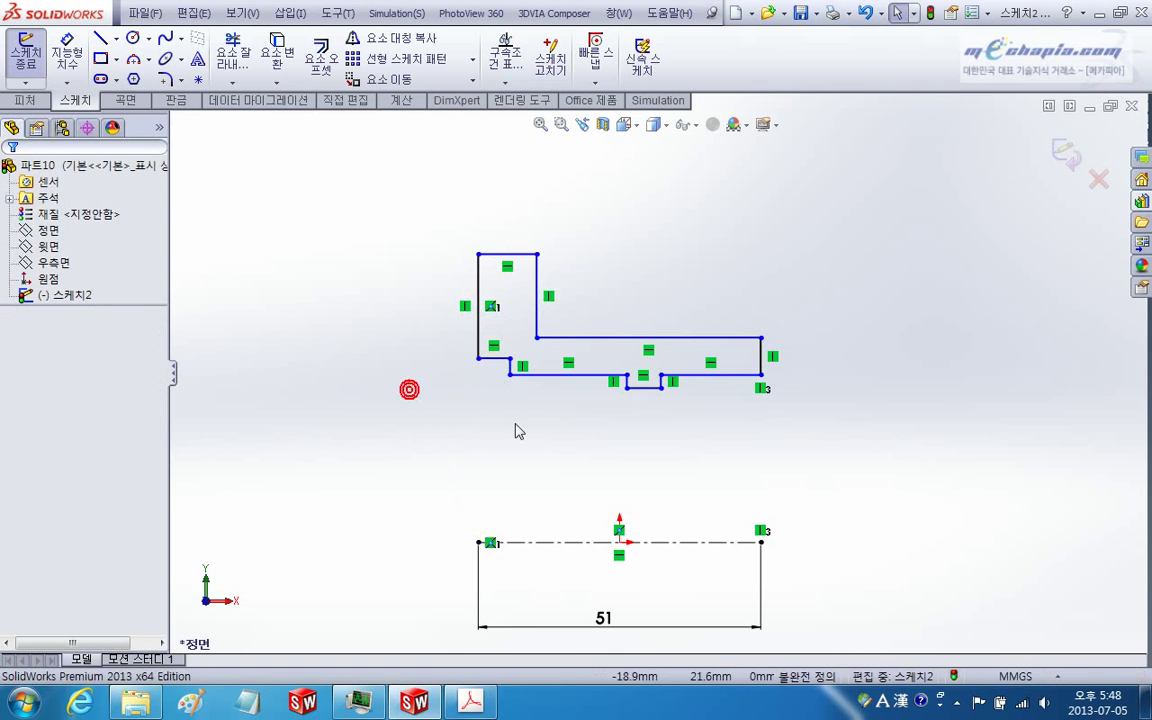
pyautogui.keyDown('ctrl'); pyautogui.moveTo(828, 424); pyautogui.dragTo(817, 440, button='middle'); pyautogui.keyUp('ctrl')
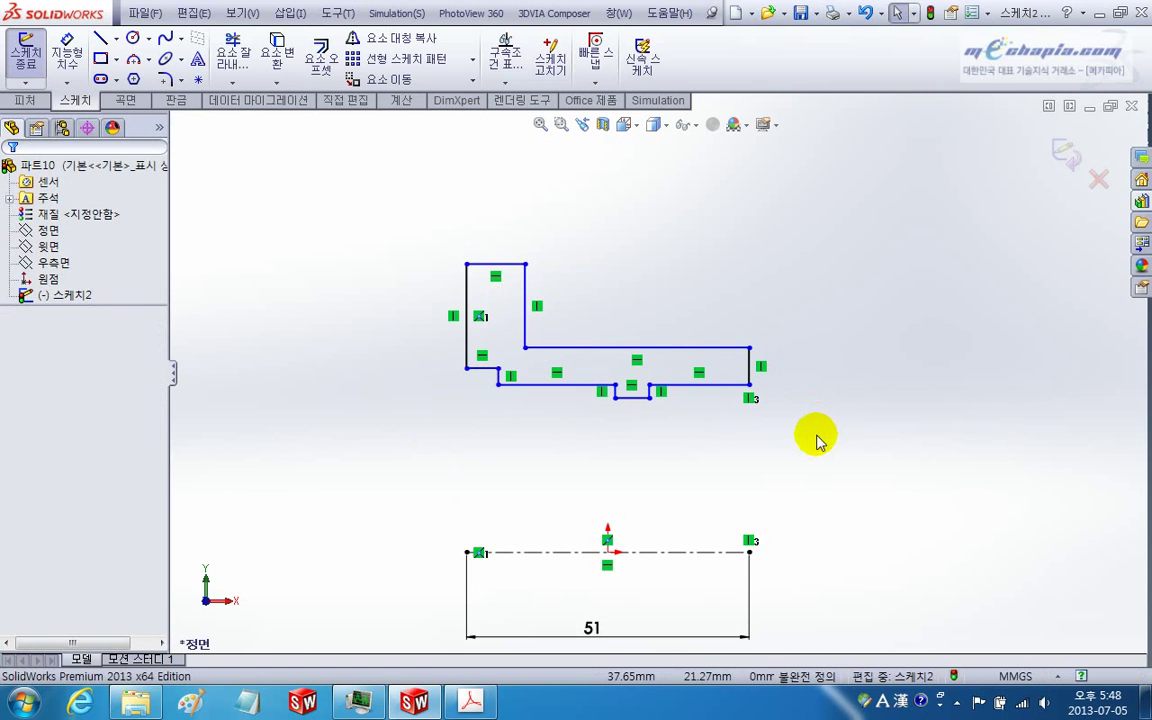
# Step: Make the two lower bore lines on either side of the notch collinear
pyautogui.hotkey('alt', 'Tab')
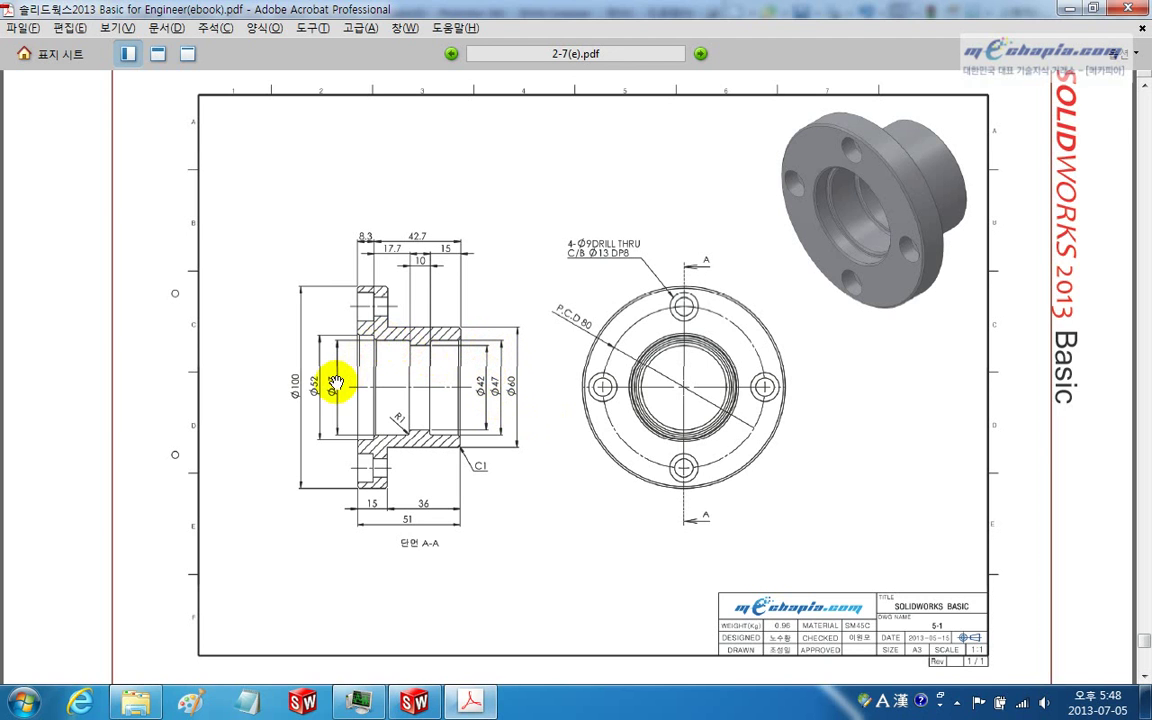
pyautogui.hotkey('alt', 'Tab')
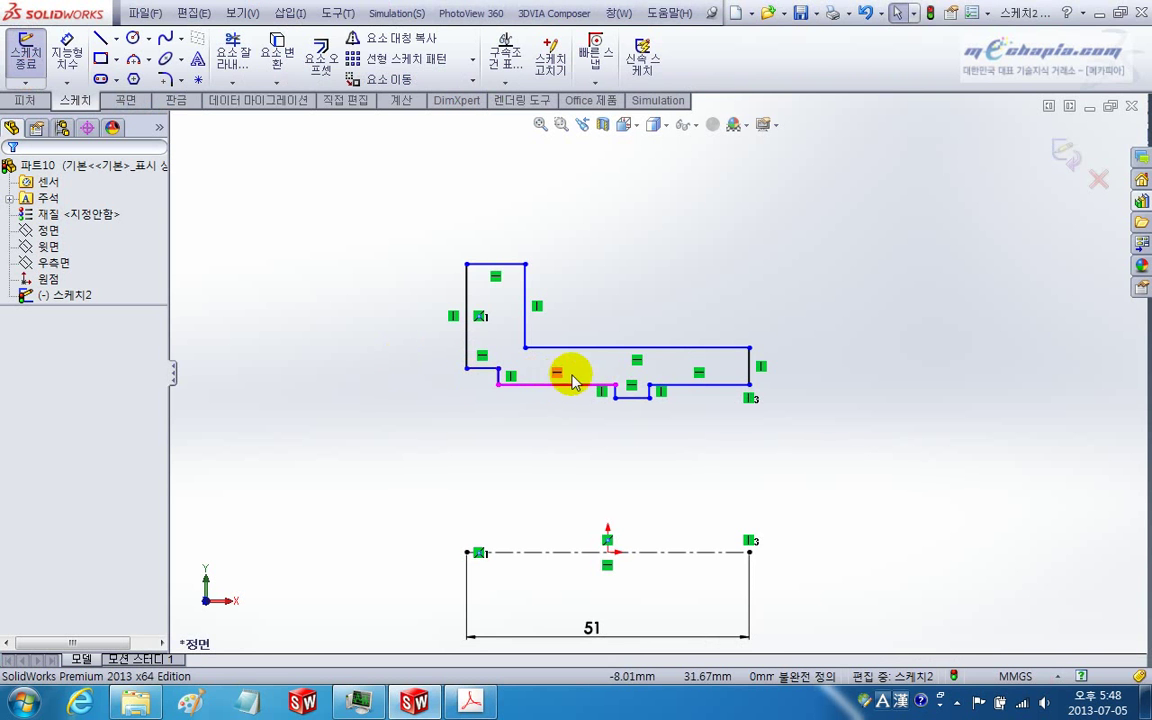
pyautogui.scroll(-2, 592, 399)
pyautogui.scroll(-2, 605, 385)
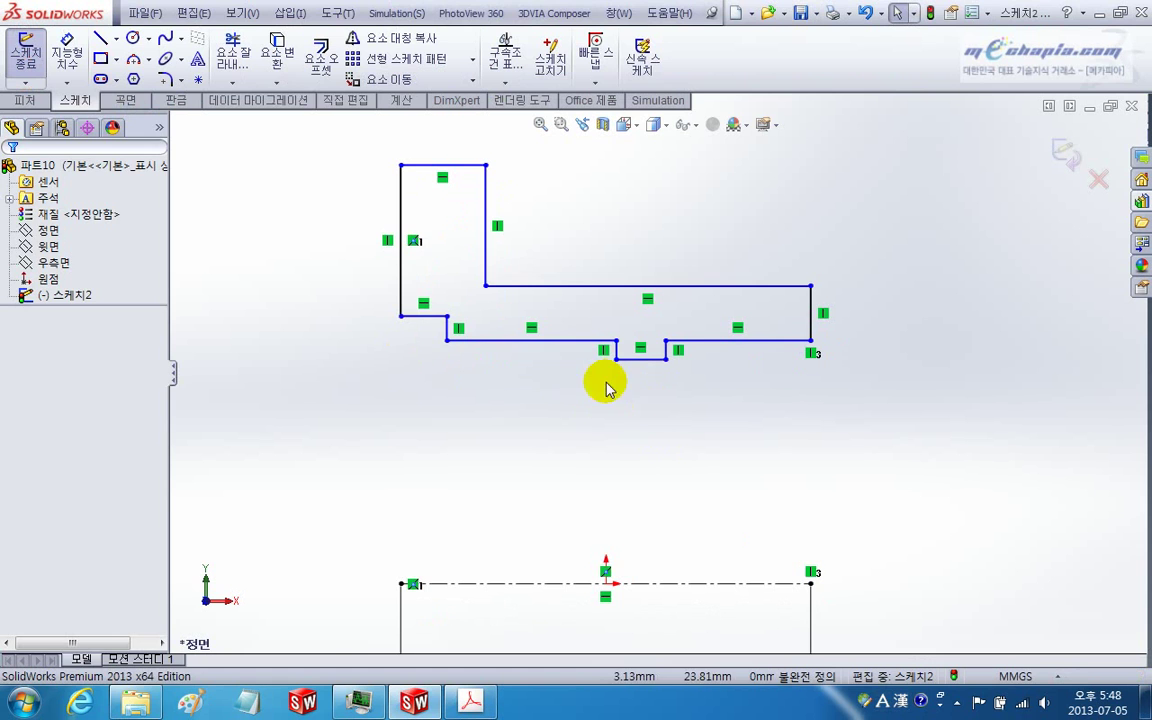
pyautogui.click(571, 341)
pyautogui.keyDown('ctrl'); pyautogui.click(727, 341); pyautogui.keyUp('ctrl')
pyautogui.scroll(2, 725, 392)
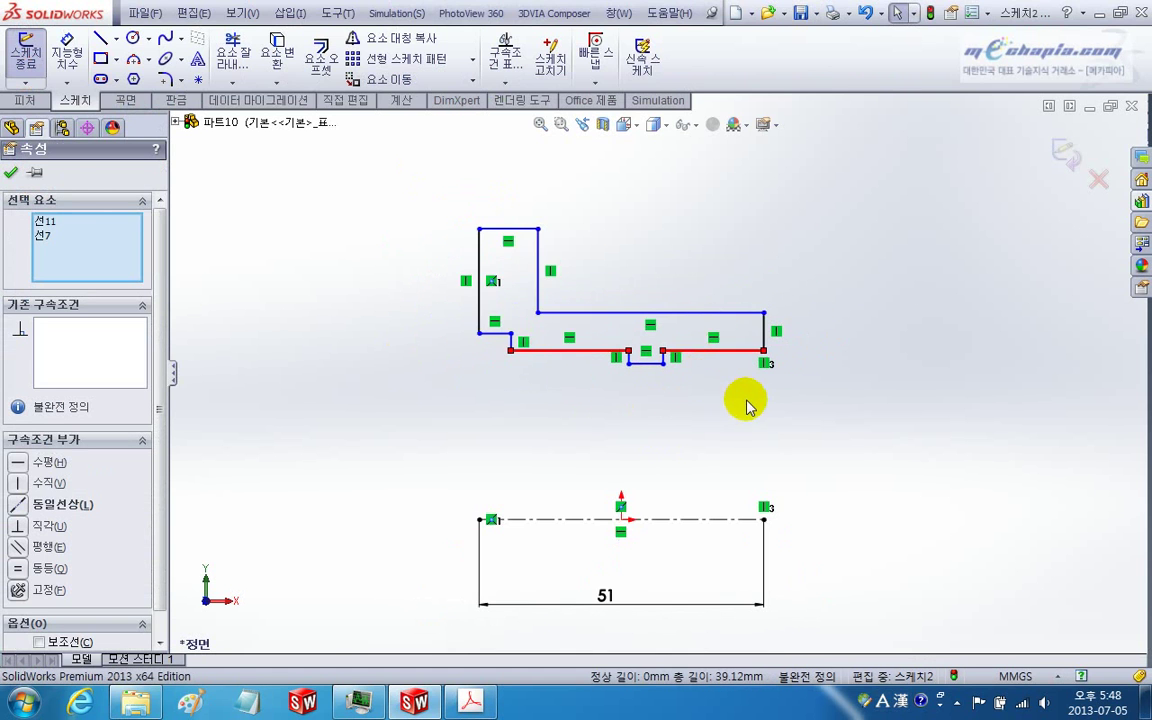
pyautogui.scroll(1, 735, 390)
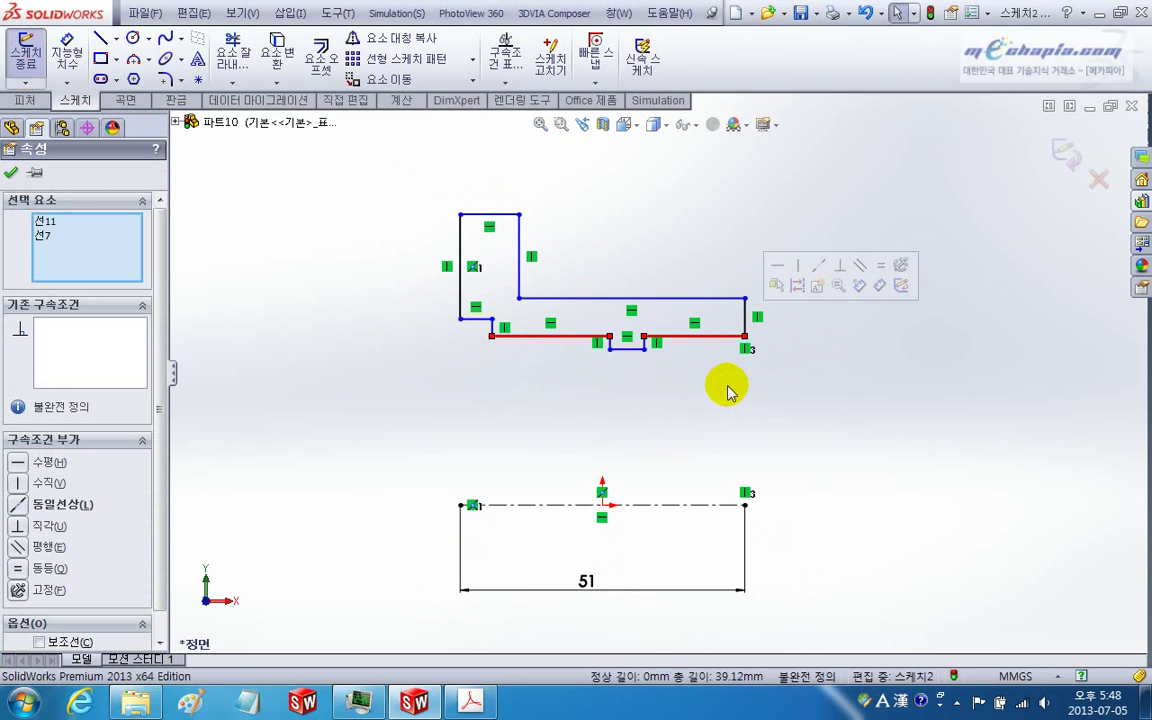
pyautogui.click(817, 265)
pyautogui.click(792, 334)
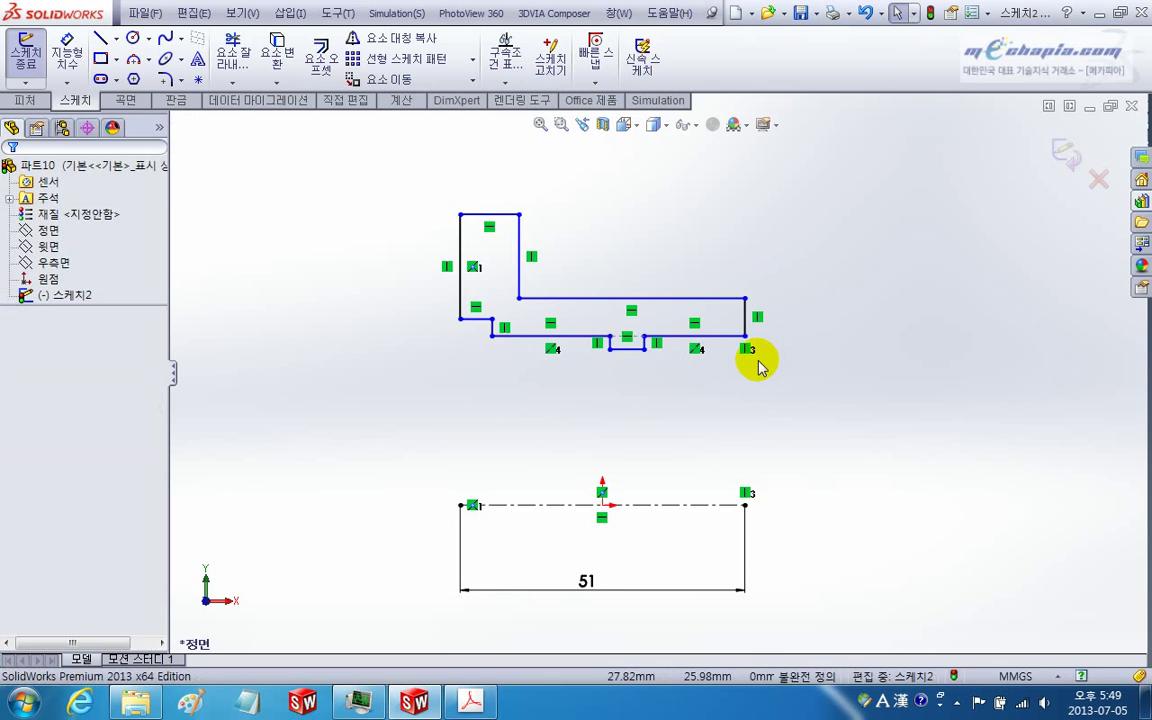
# Step: Compare the sketch against the flange view in the reference drawing
pyautogui.hotkey('alt', 'Tab')
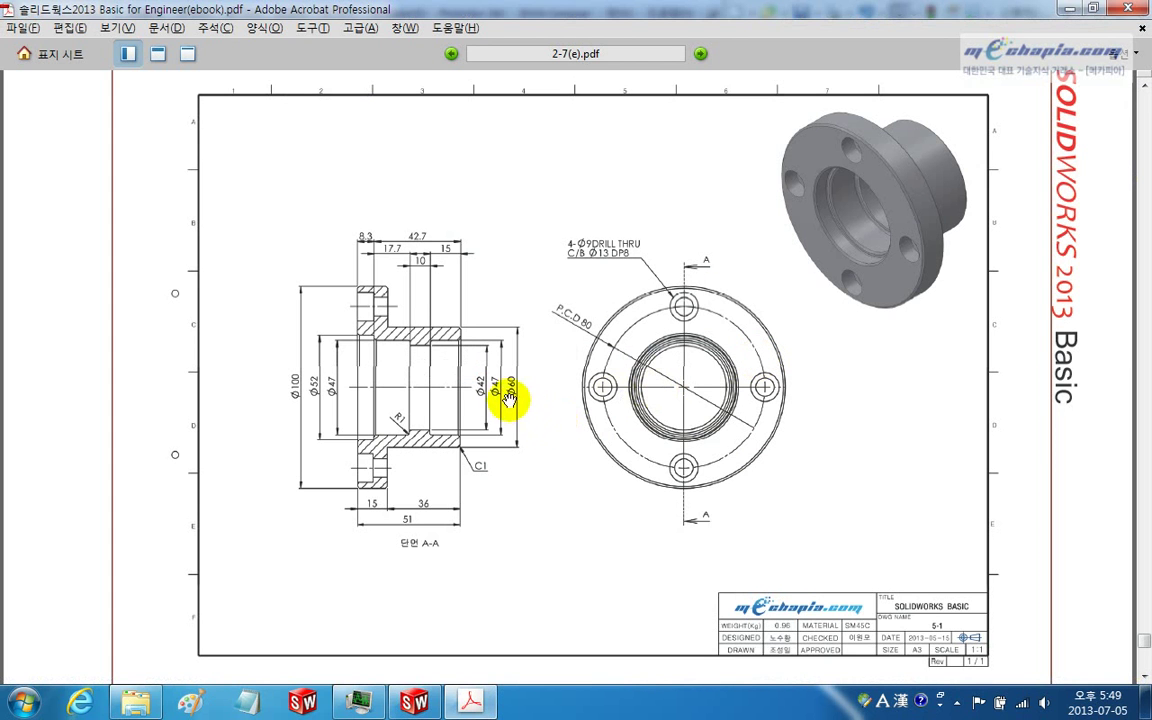
pyautogui.hotkey('alt', 'Tab')
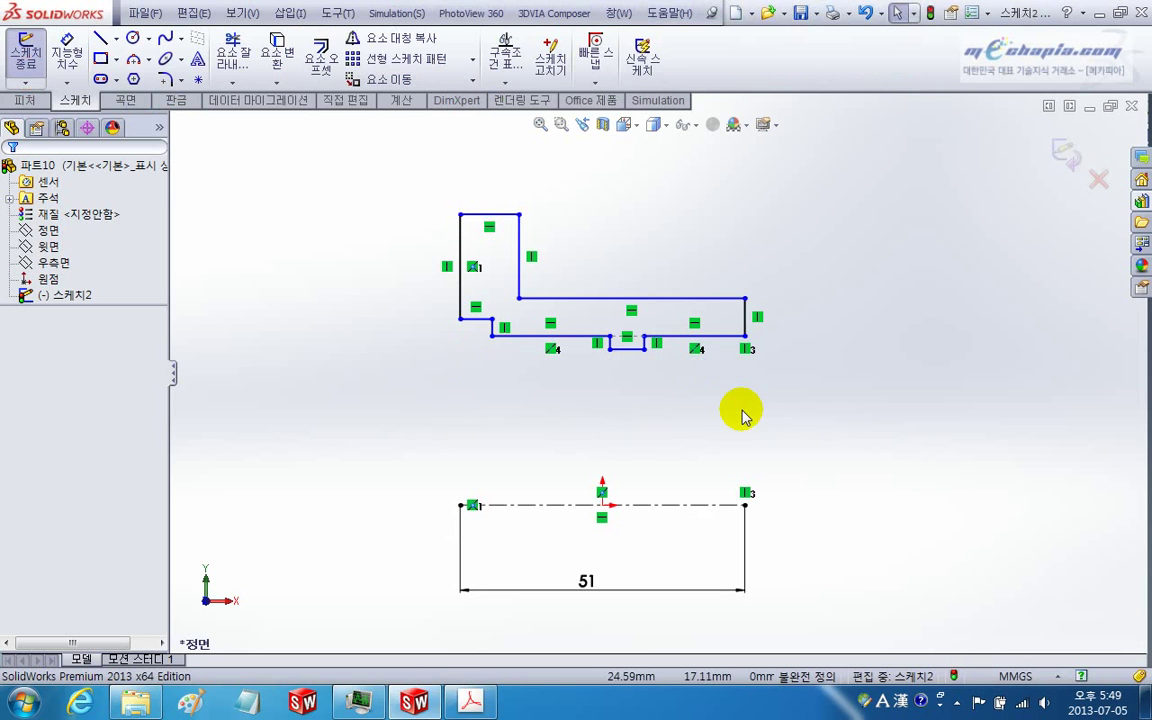
pyautogui.hotkey('alt', 'Tab')
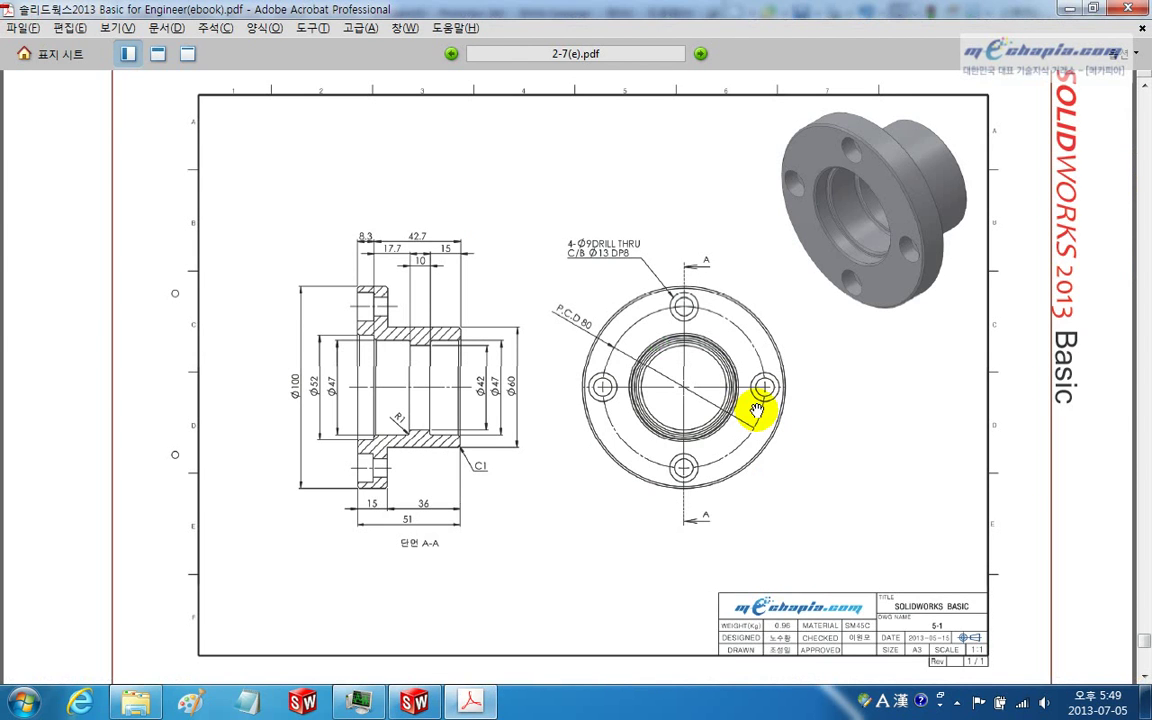
pyautogui.hotkey('alt', 'Tab')
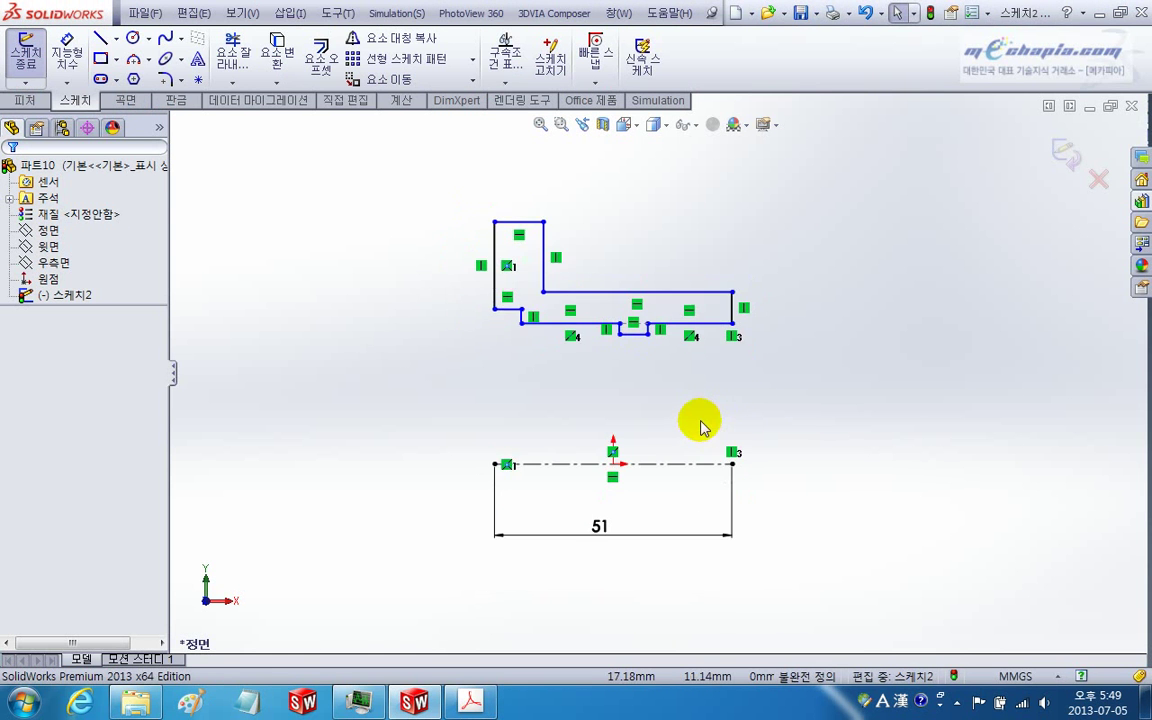
pyautogui.hotkey('alt', 'Tab')
pyautogui.hotkey('alt', 'Tab')
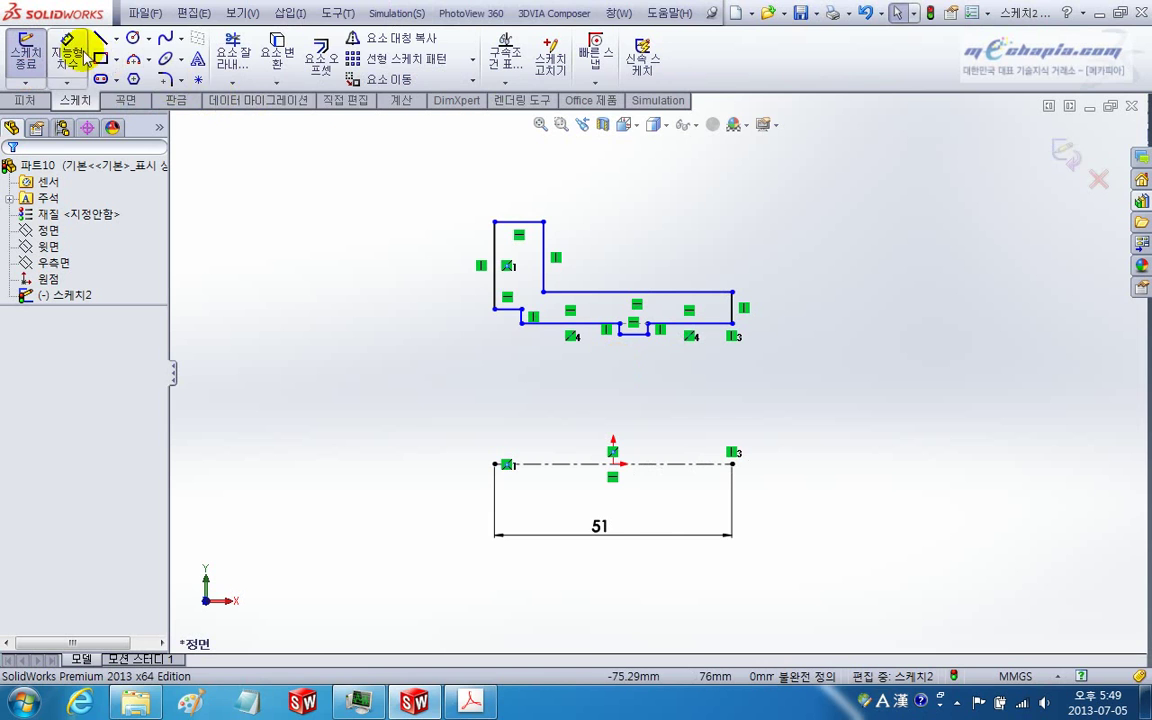
# Step: Dimension the flange's top line to the centerline as a 100 mm diameter
pyautogui.click(67, 52)
pyautogui.click(515, 224)
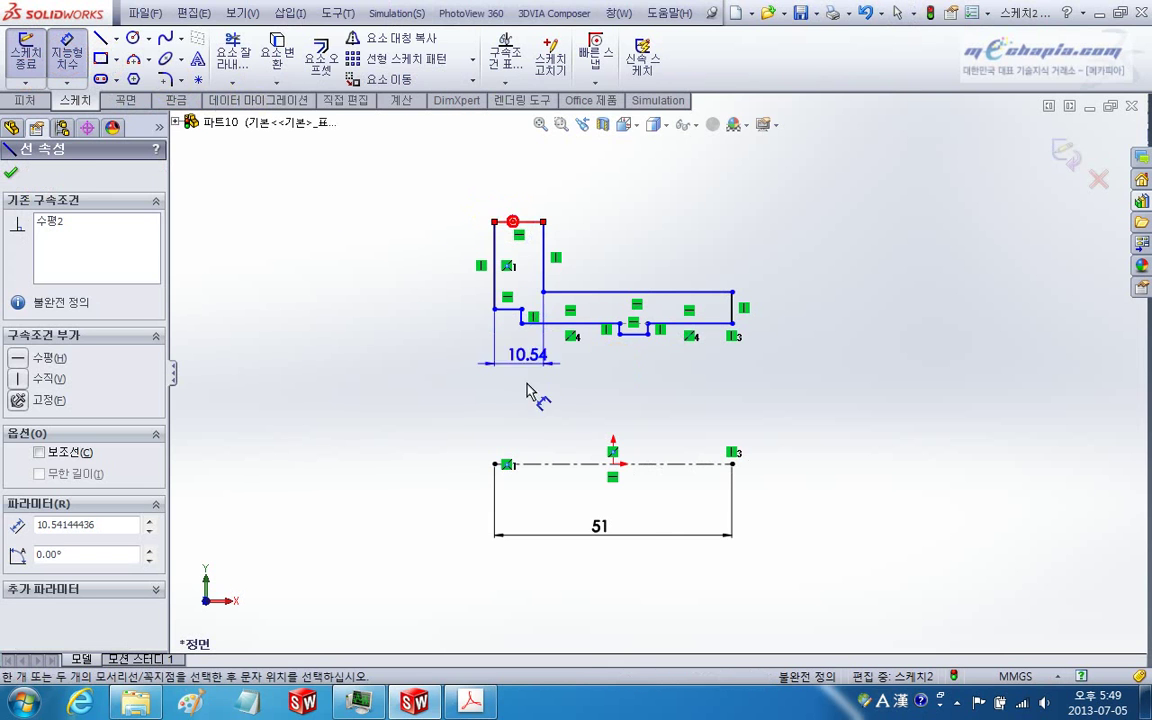
pyautogui.click(537, 464)
pyautogui.click(428, 505)
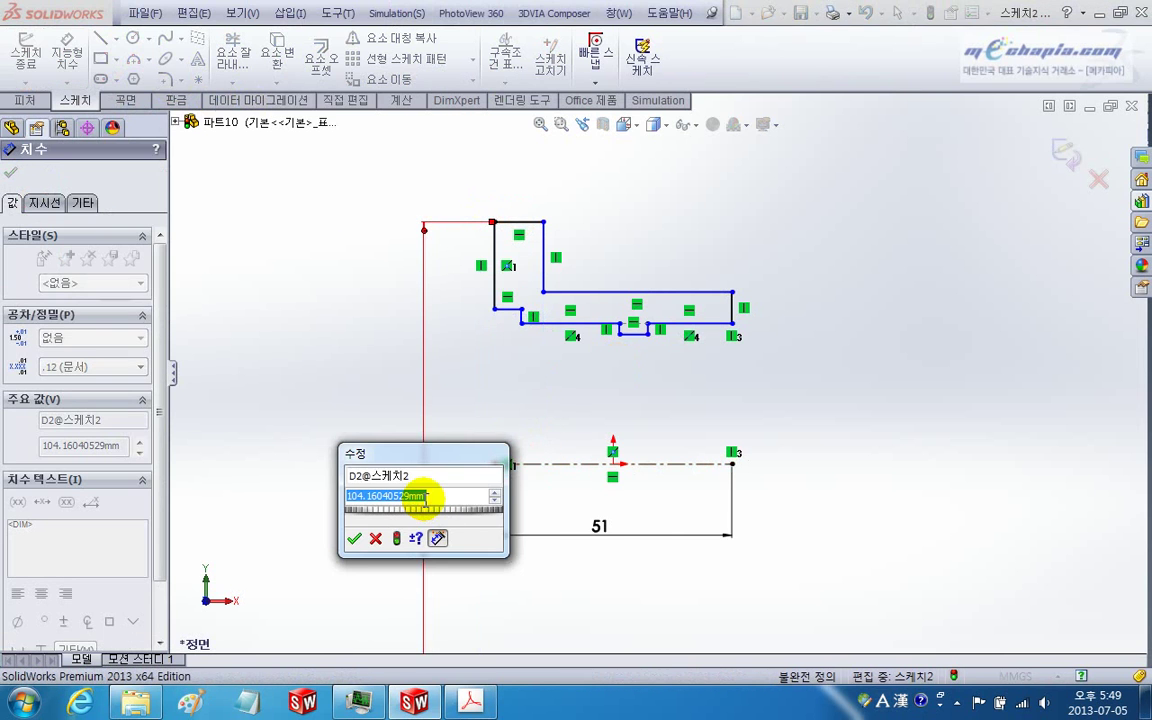
pyautogui.write('1')
pyautogui.press('Return')
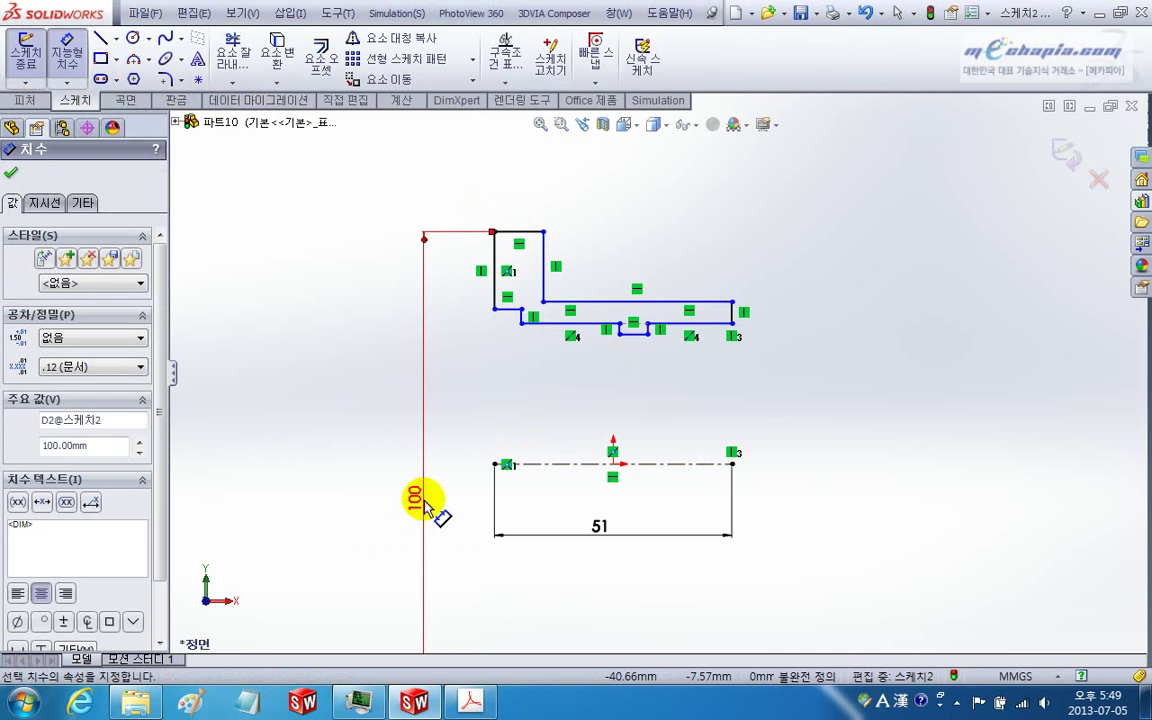
pyautogui.hotkey('alt', 'Tab')
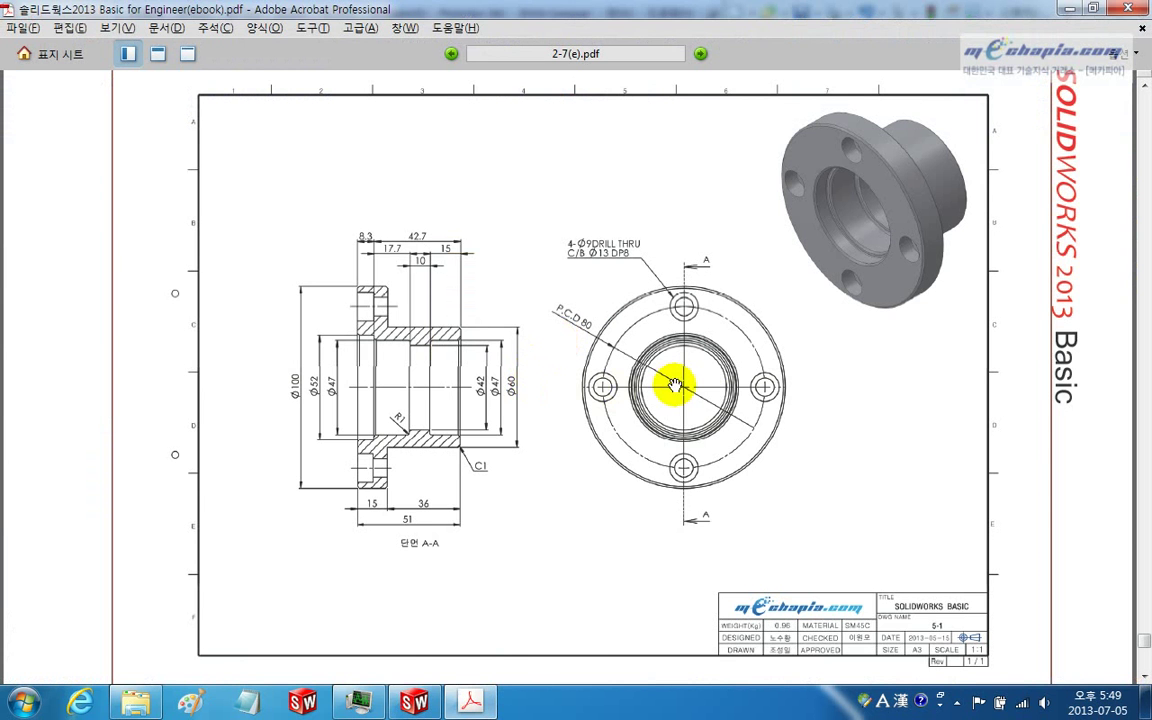
pyautogui.hotkey('alt', 'Tab')
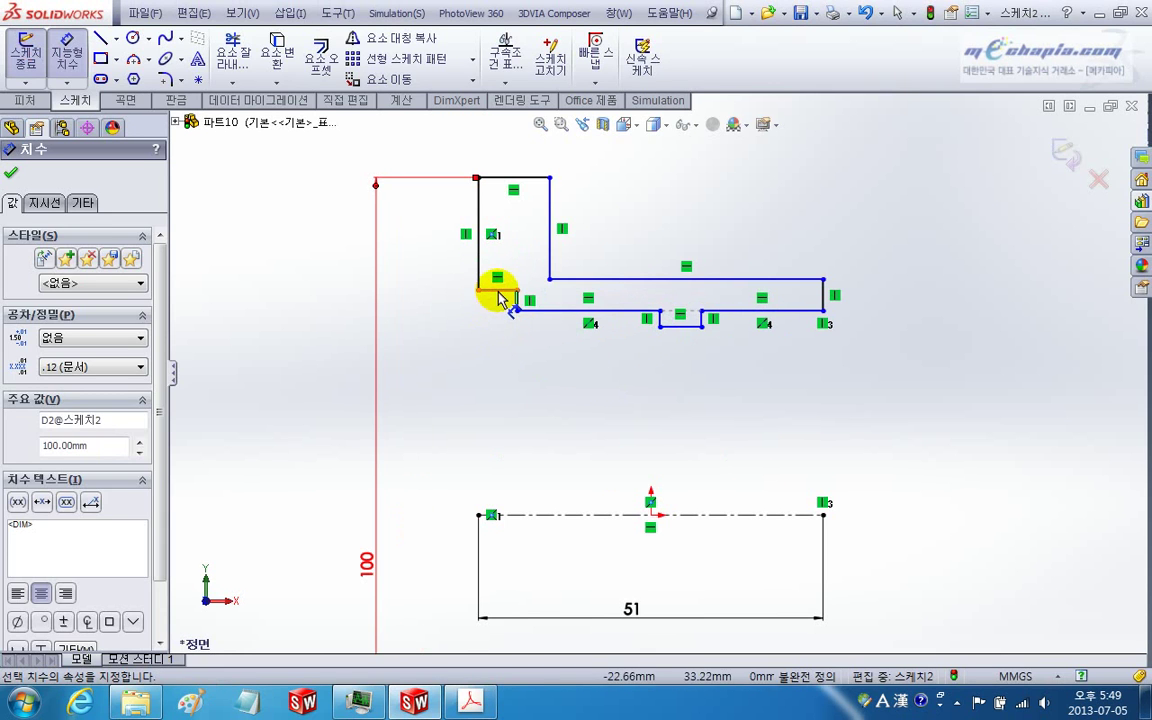
# Step: Add an 8.30 mm flange thickness and a 10 mm notch width dimension
pyautogui.click(500, 296)
pyautogui.click(522, 345)
pyautogui.write('8.')
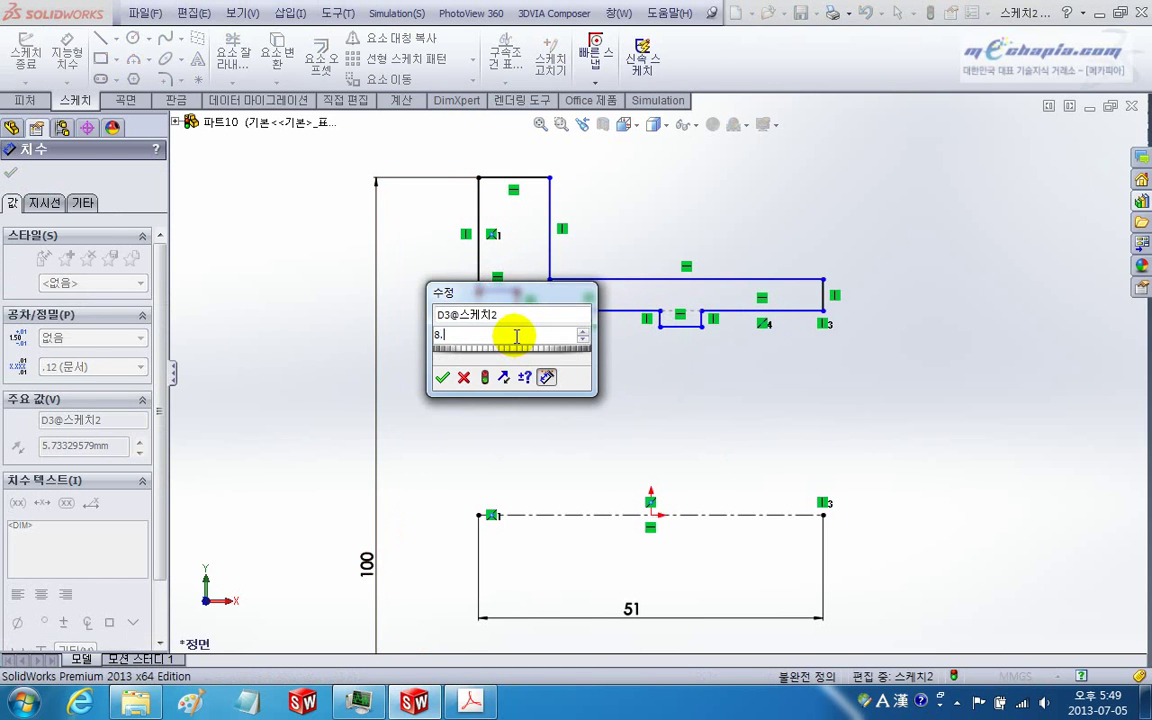
pyautogui.write('3')
pyautogui.press('Return')
pyautogui.click(697, 324)
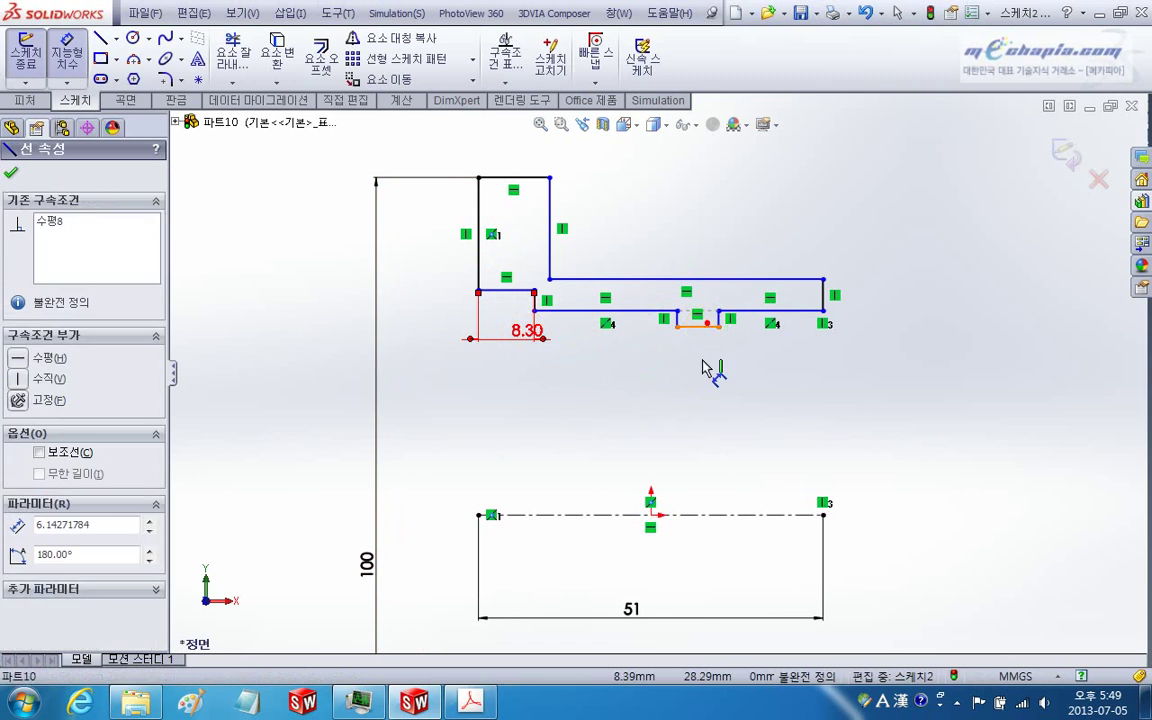
pyautogui.click(703, 358)
pyautogui.press('Return')
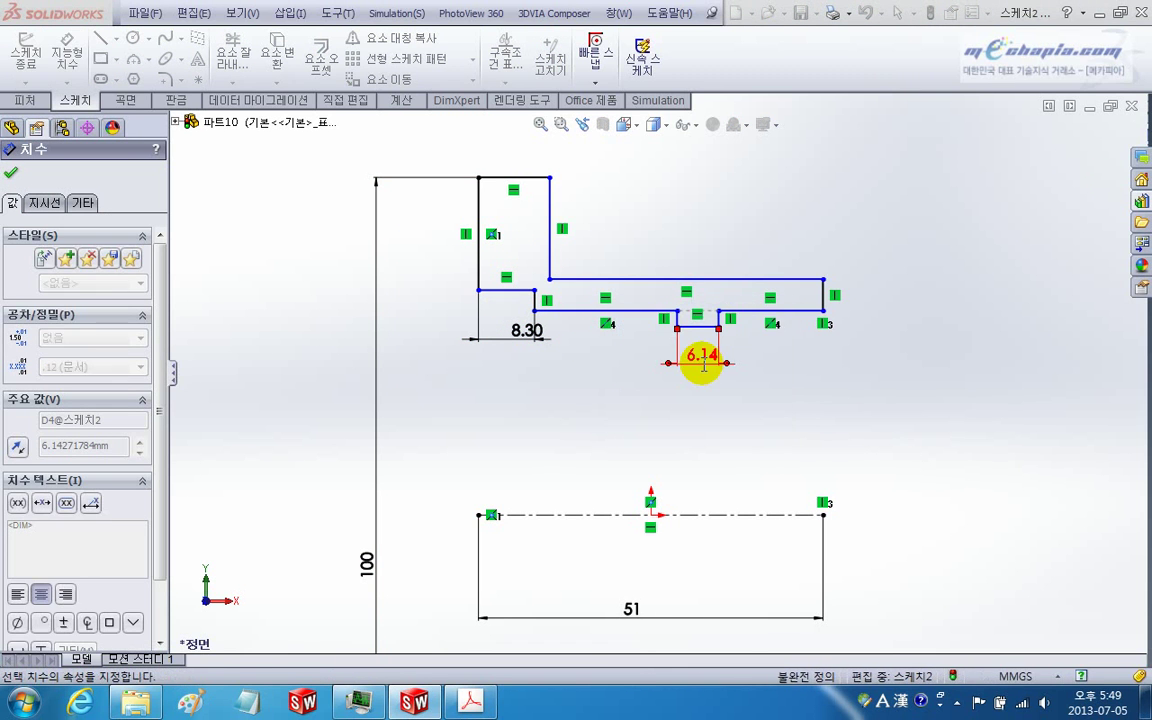
pyautogui.hotkey('alt', 'Tab')
pyautogui.hotkey('alt', 'Tab')
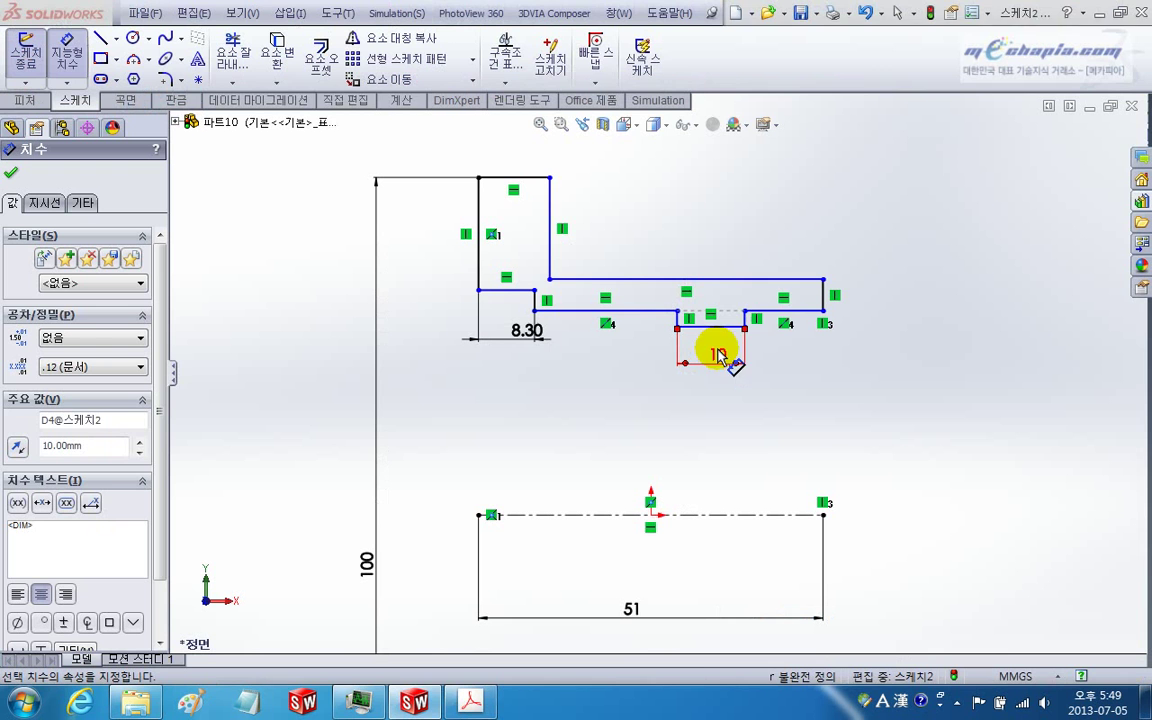
# Step: Dimension the right-hand end step to 15 mm, cancelling an unneeded 17.70 dimension
pyautogui.click(784, 312)
pyautogui.click(780, 380)
pyautogui.write('1')
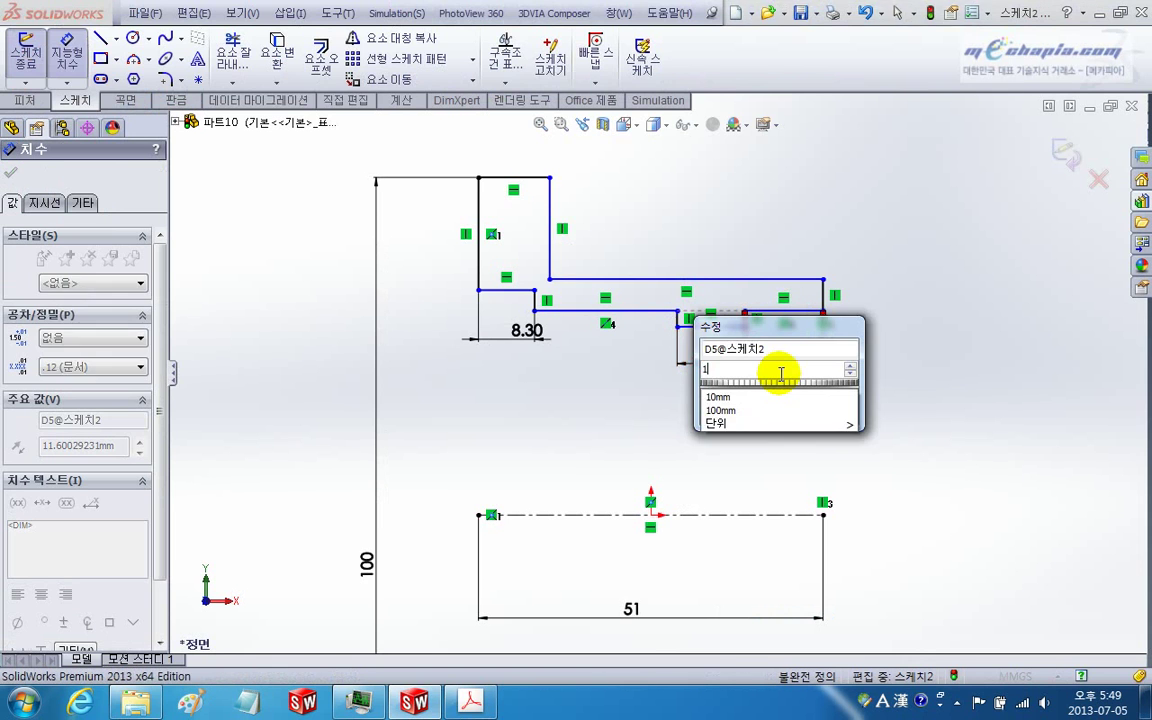
pyautogui.write('5')
pyautogui.press('Return')
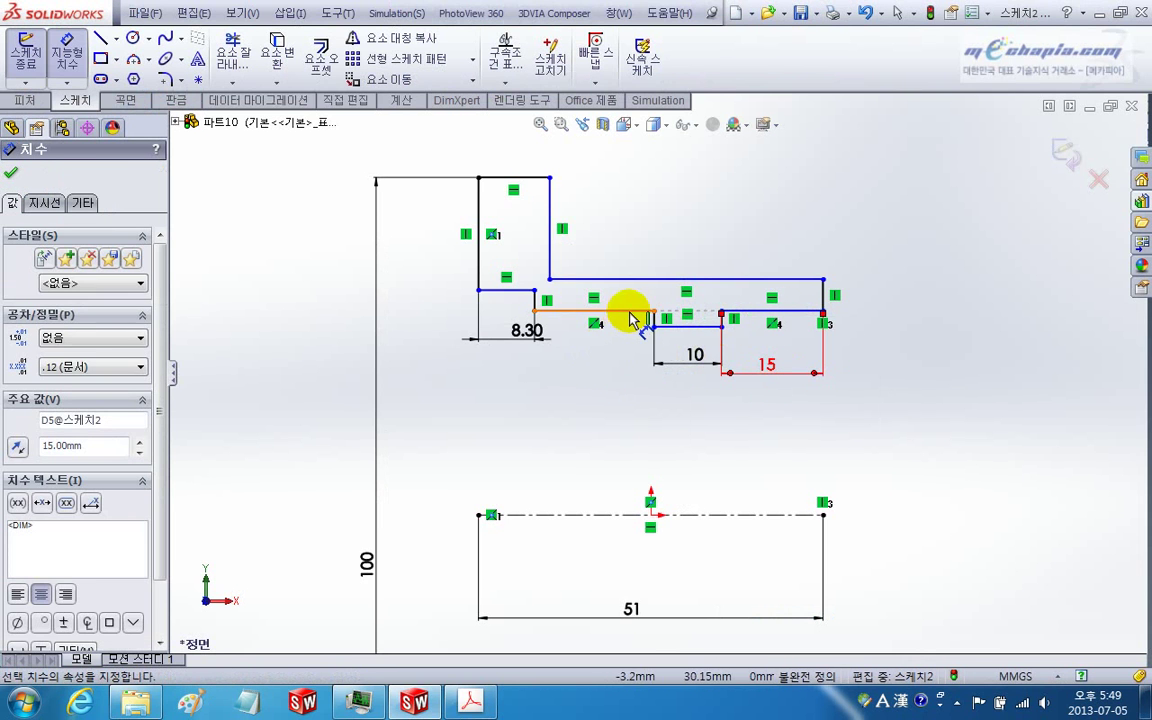
pyautogui.click(610, 311)
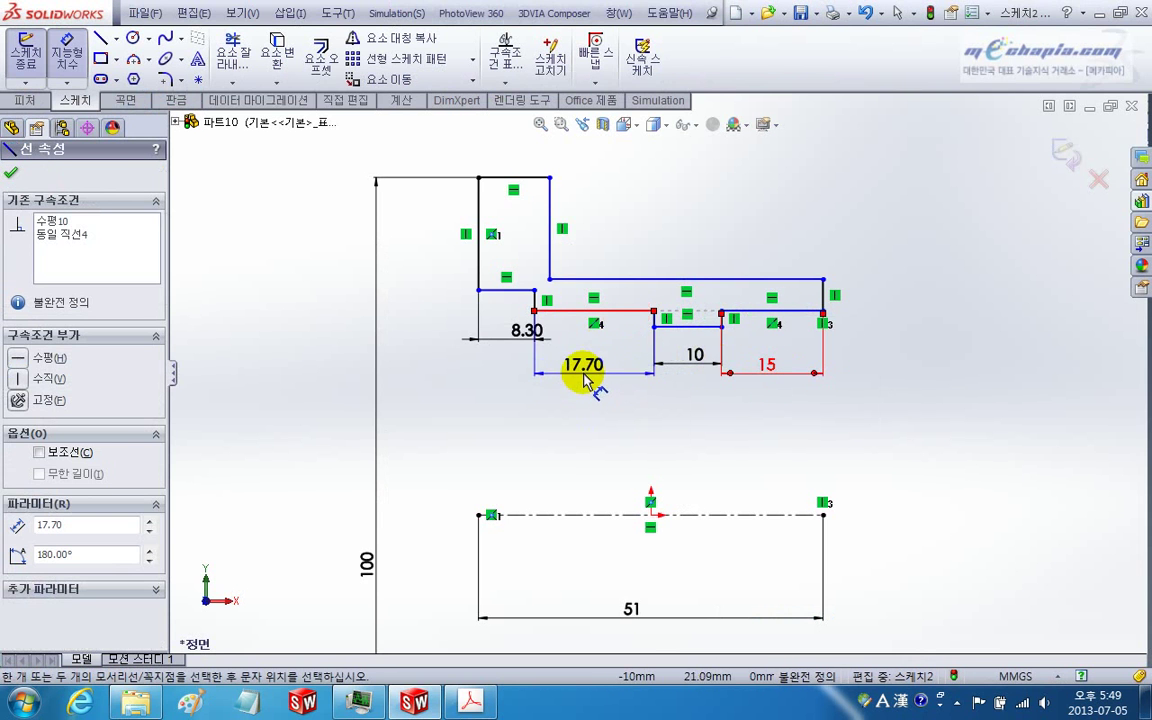
pyautogui.press('Escape')
pyautogui.scroll(3, 668, 385)
pyautogui.keyDown('ctrl'); pyautogui.moveTo(746, 391); pyautogui.dragTo(643, 428, button='middle'); pyautogui.keyUp('ctrl')
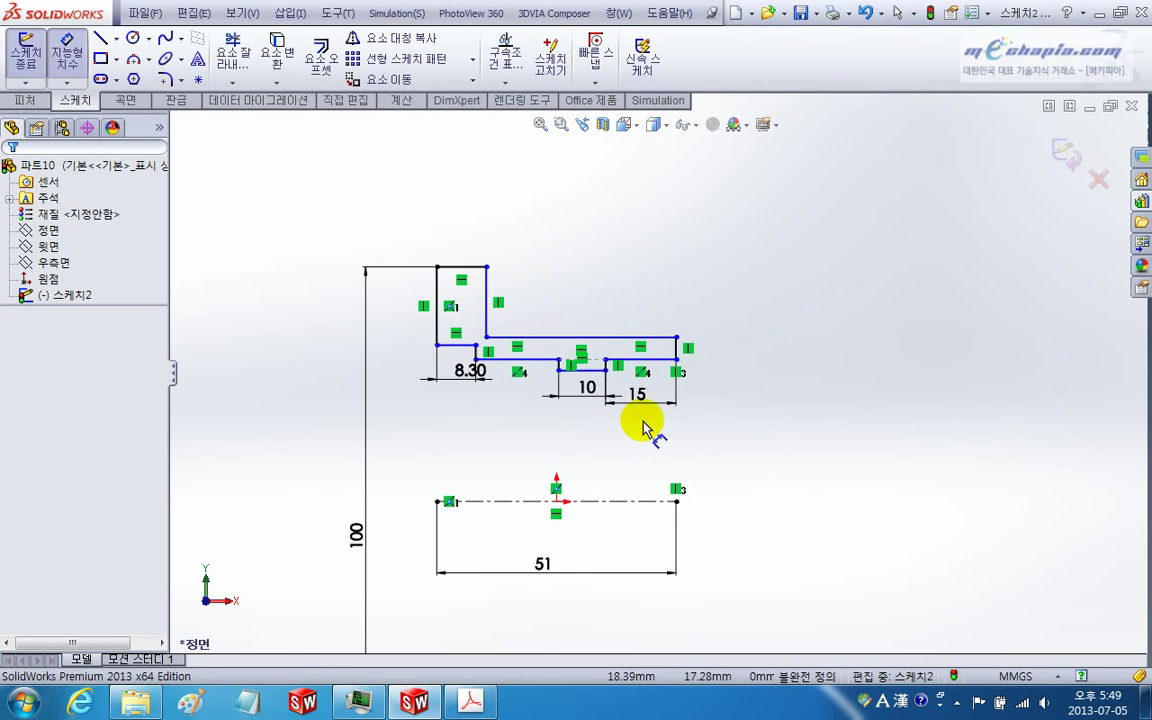
pyautogui.scroll(-3, 485, 393)
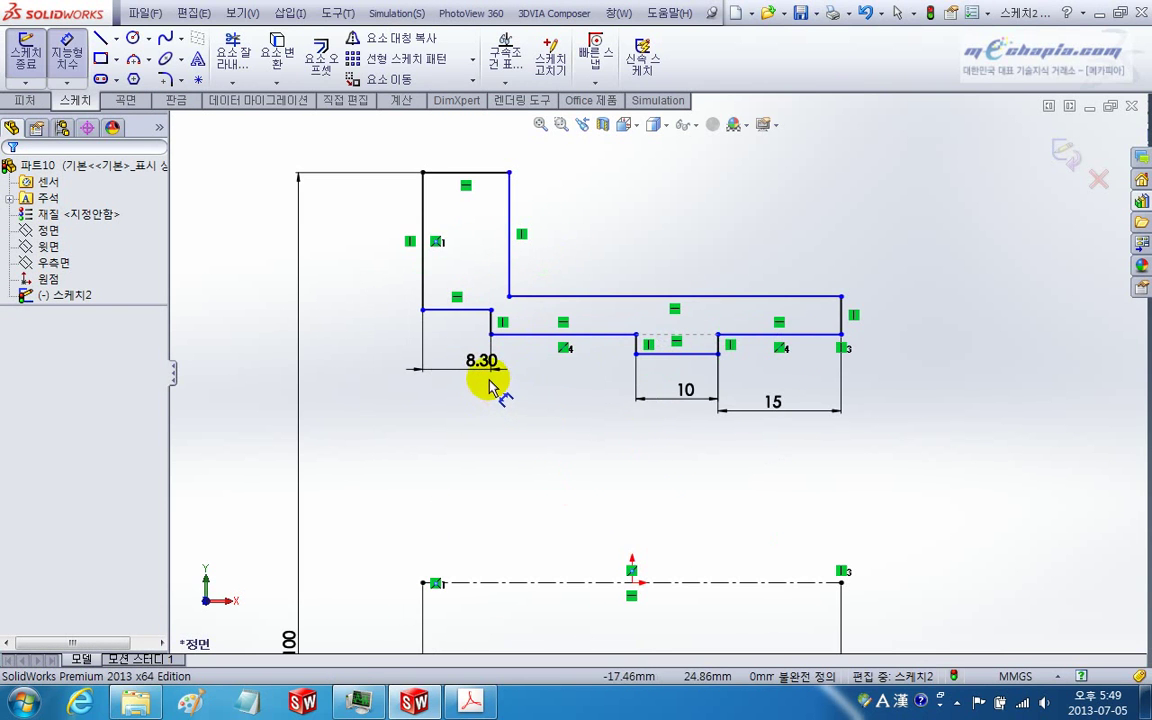
# Step: Try a 17.70 length on the lower line, back out as over-defining, and recheck the drawing
pyautogui.click(600, 334)
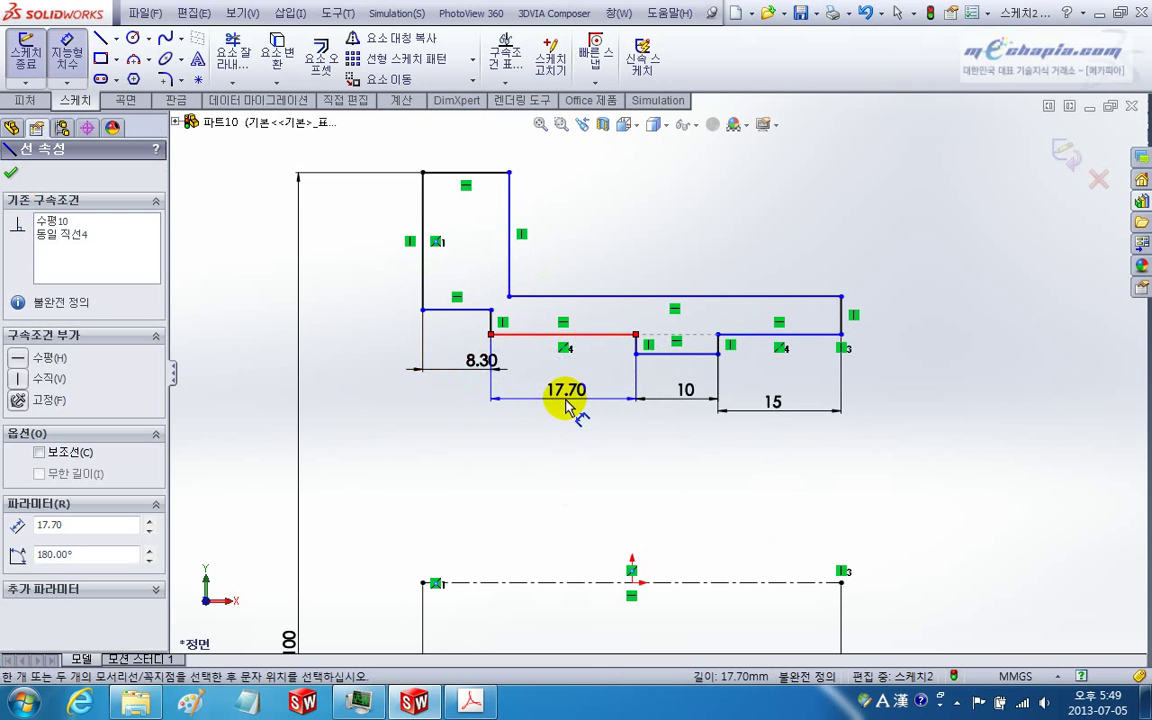
pyautogui.click(566, 408)
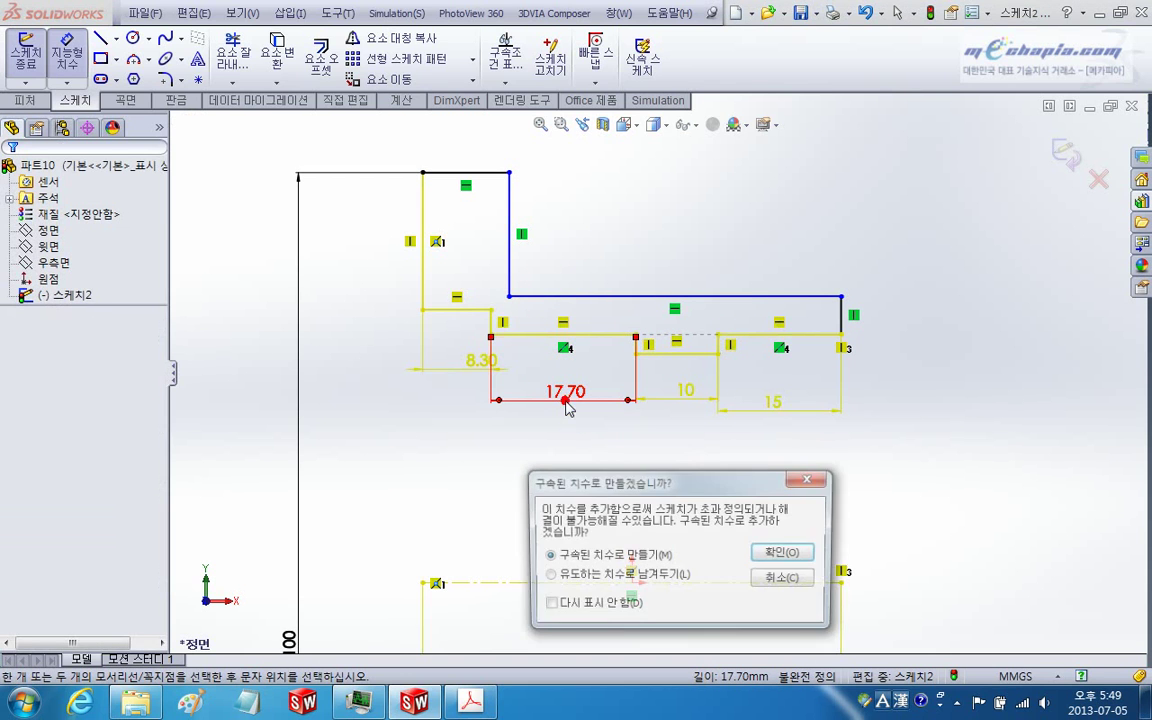
pyautogui.press('Escape')
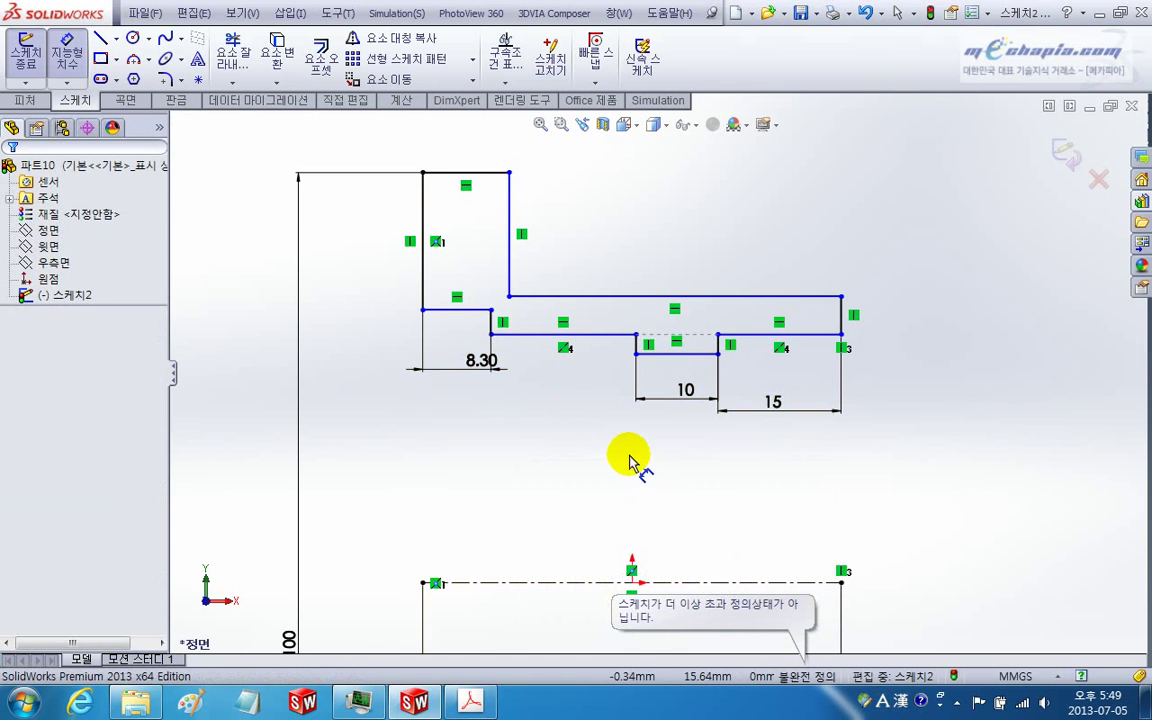
pyautogui.keyDown('ctrl'); pyautogui.moveTo(628, 470); pyautogui.dragTo(657, 440, button='middle'); pyautogui.keyUp('ctrl')
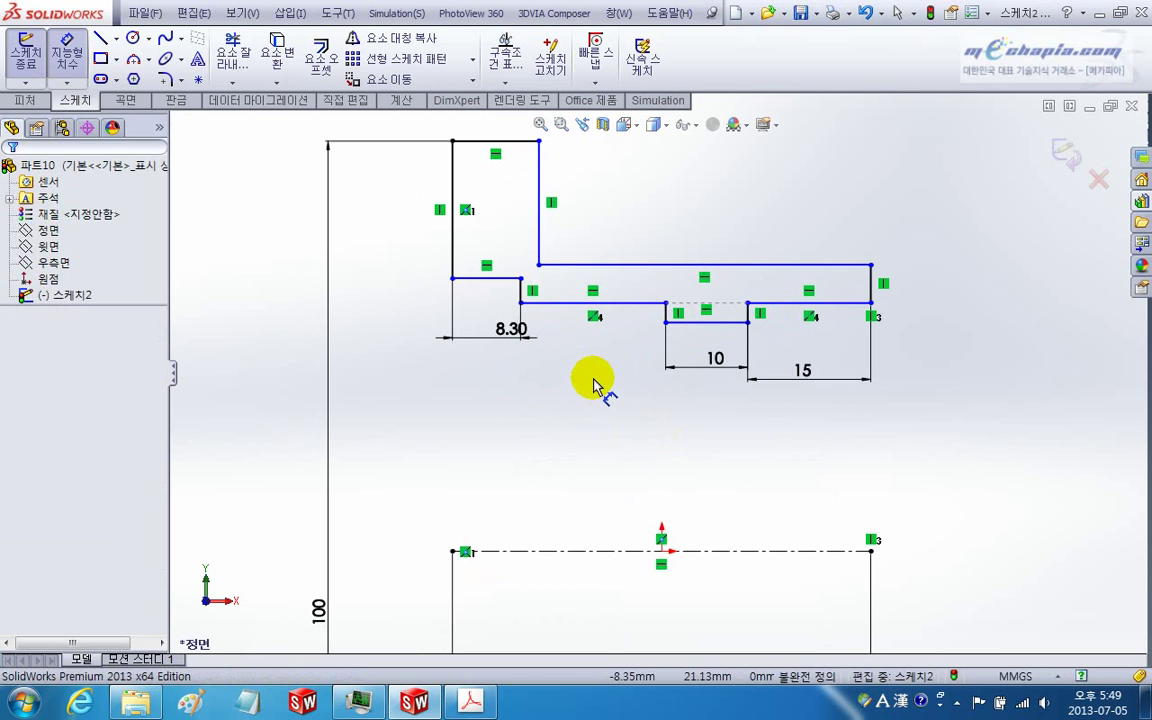
pyautogui.hotkey('alt', 'Tab')
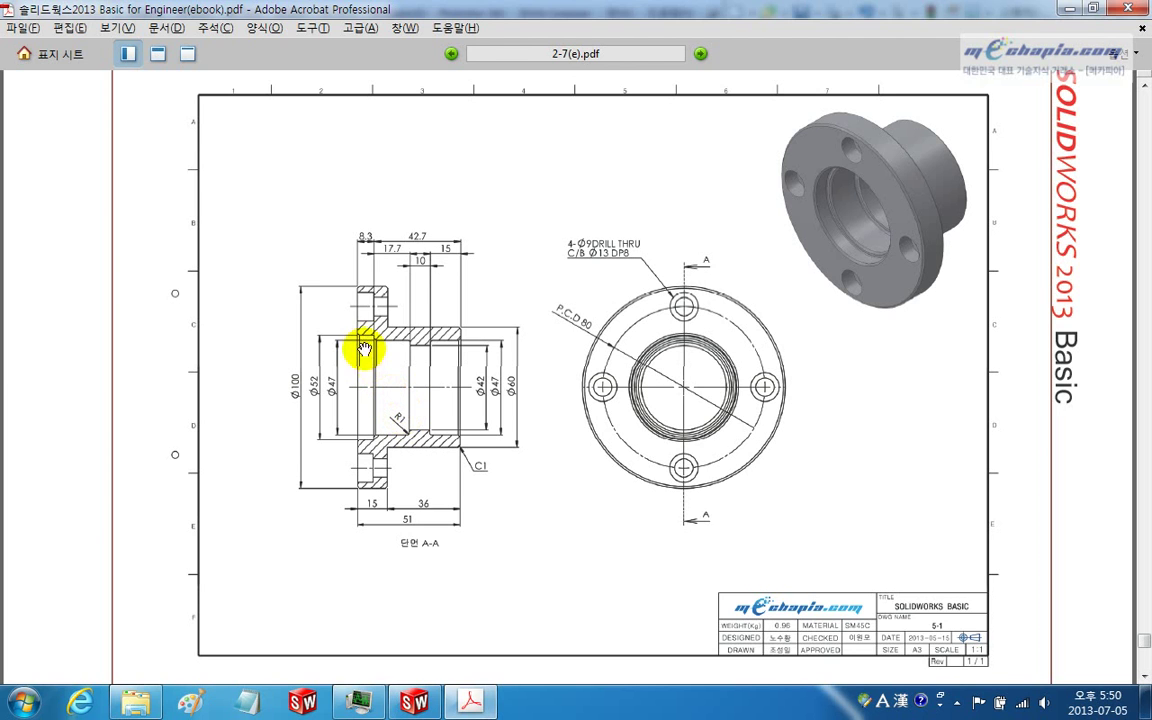
pyautogui.hotkey('alt', 'Tab')
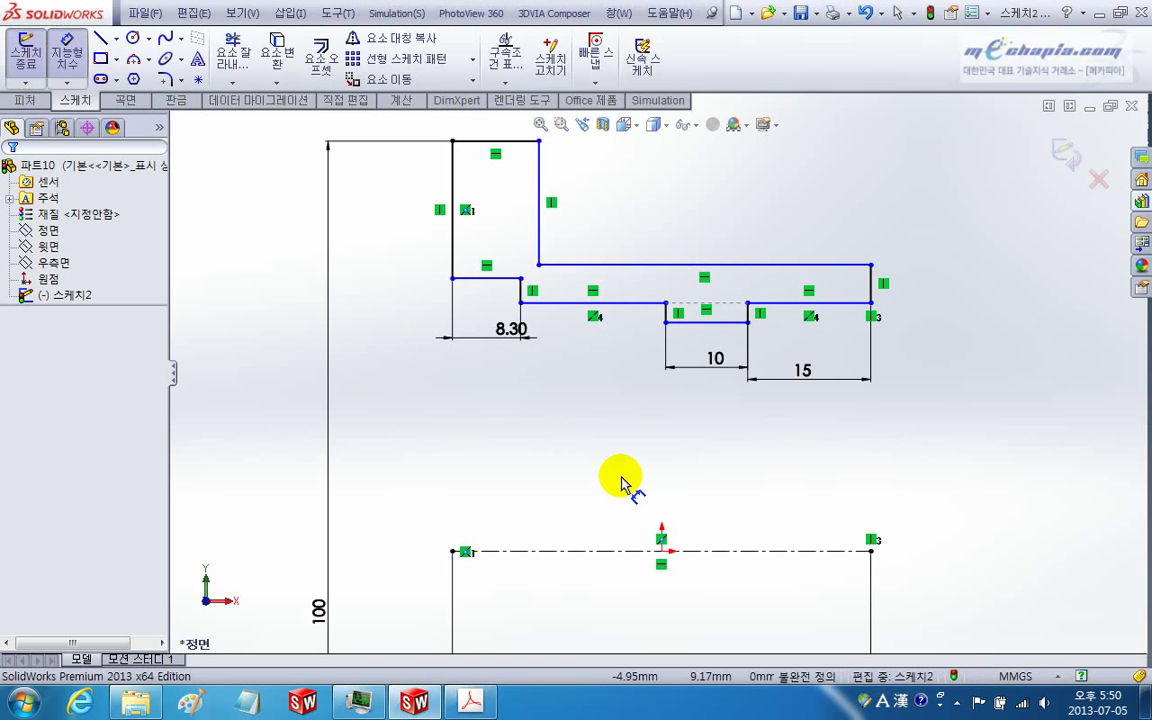
# Step: Delete the 10 mm dimension and dimension the lower line to 17.70 mm instead
pyautogui.press('Escape')
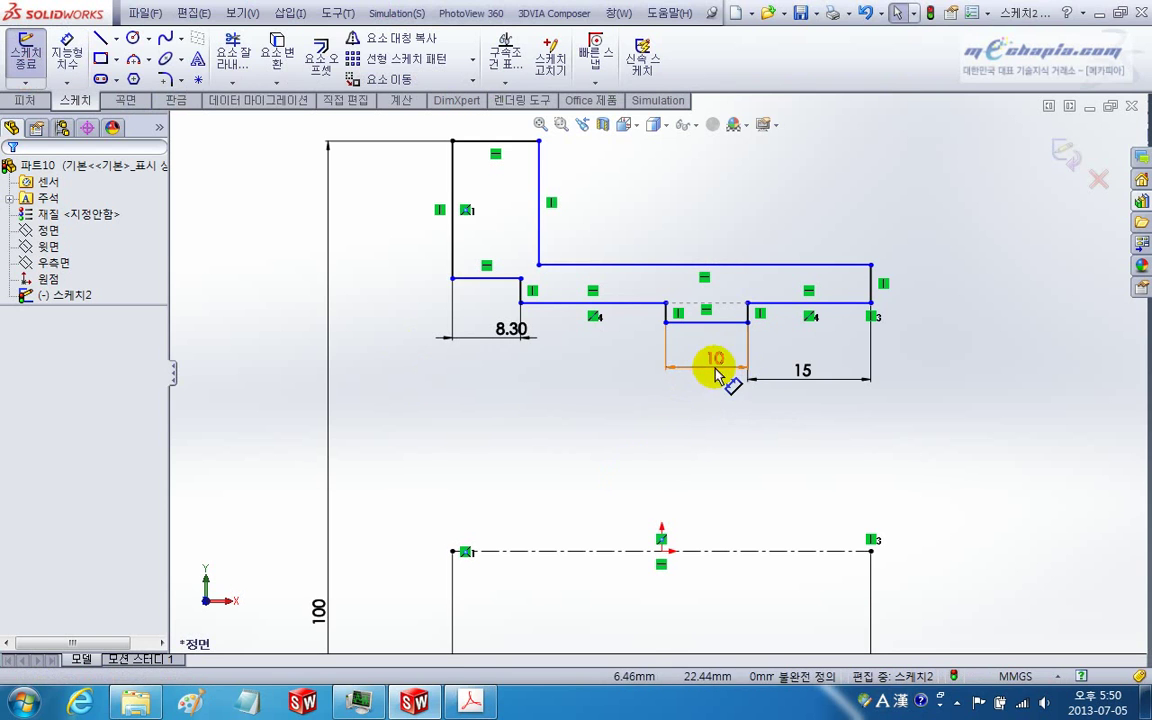
pyautogui.click(716, 372)
pyautogui.press('Delete')
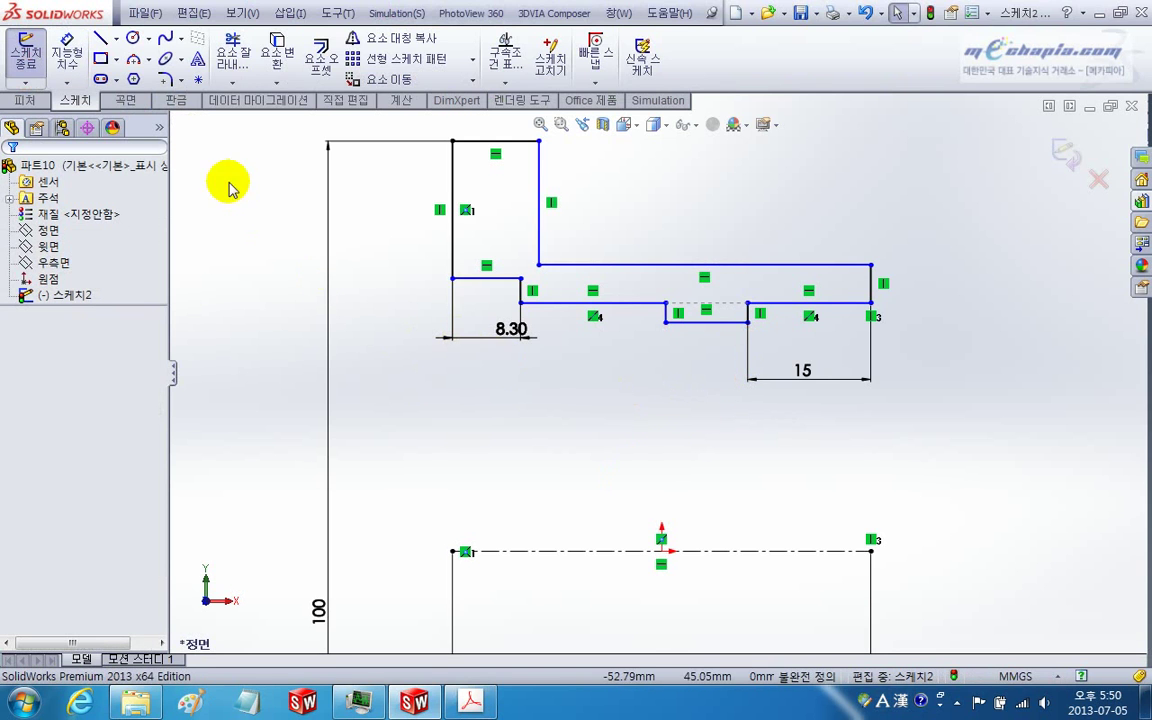
pyautogui.click(66, 50)
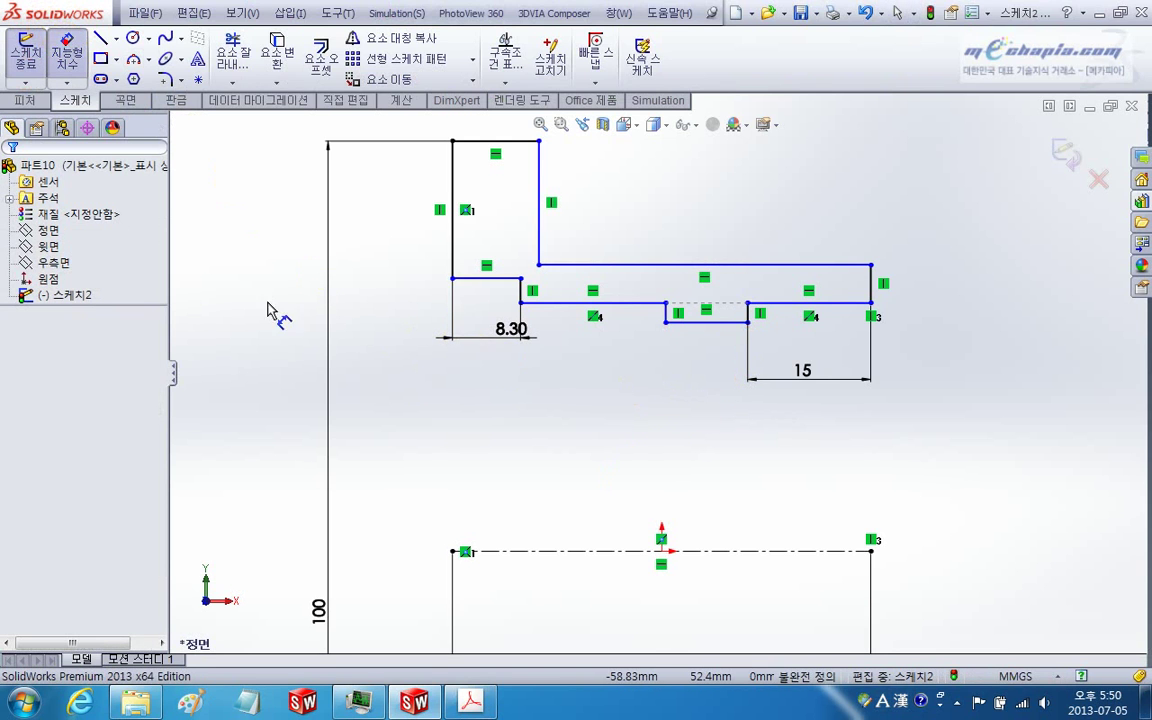
pyautogui.click(637, 313)
pyautogui.click(619, 387)
pyautogui.press('Return')
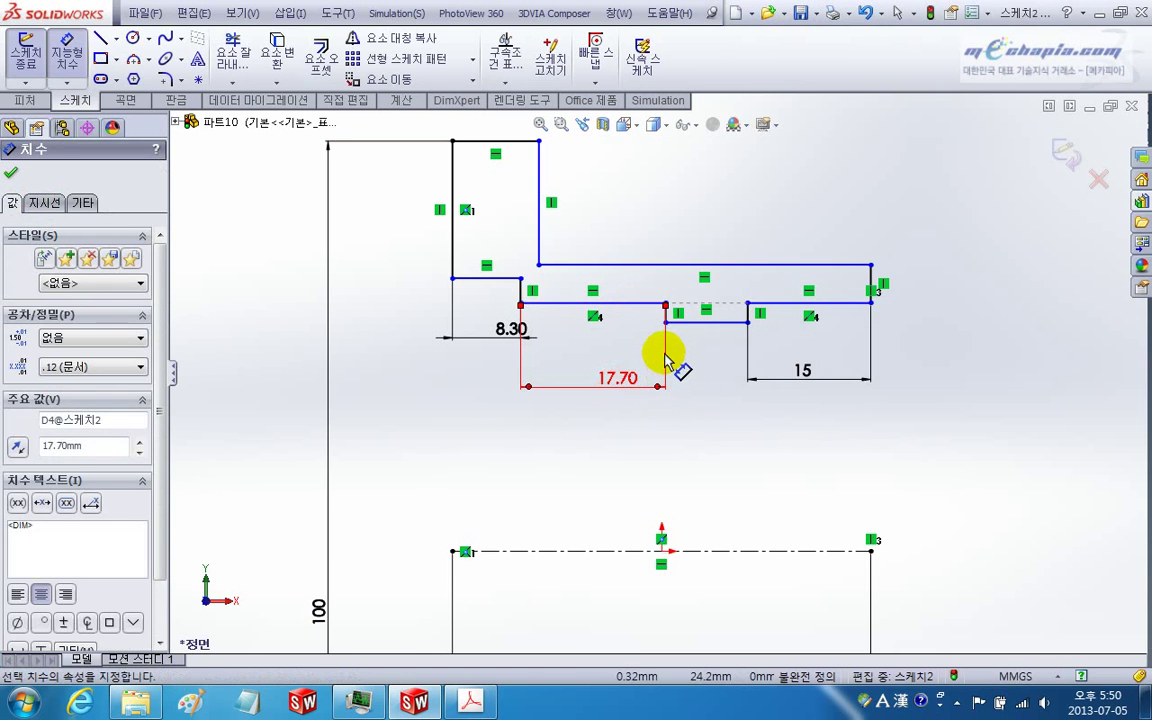
# Step: Move the 8.30 dimension in line with the 17.70 dimension and view the reference PDF
pyautogui.scroll(2, 700, 362)
pyautogui.press('Escape')
pyautogui.scroll(1, 830, 398)
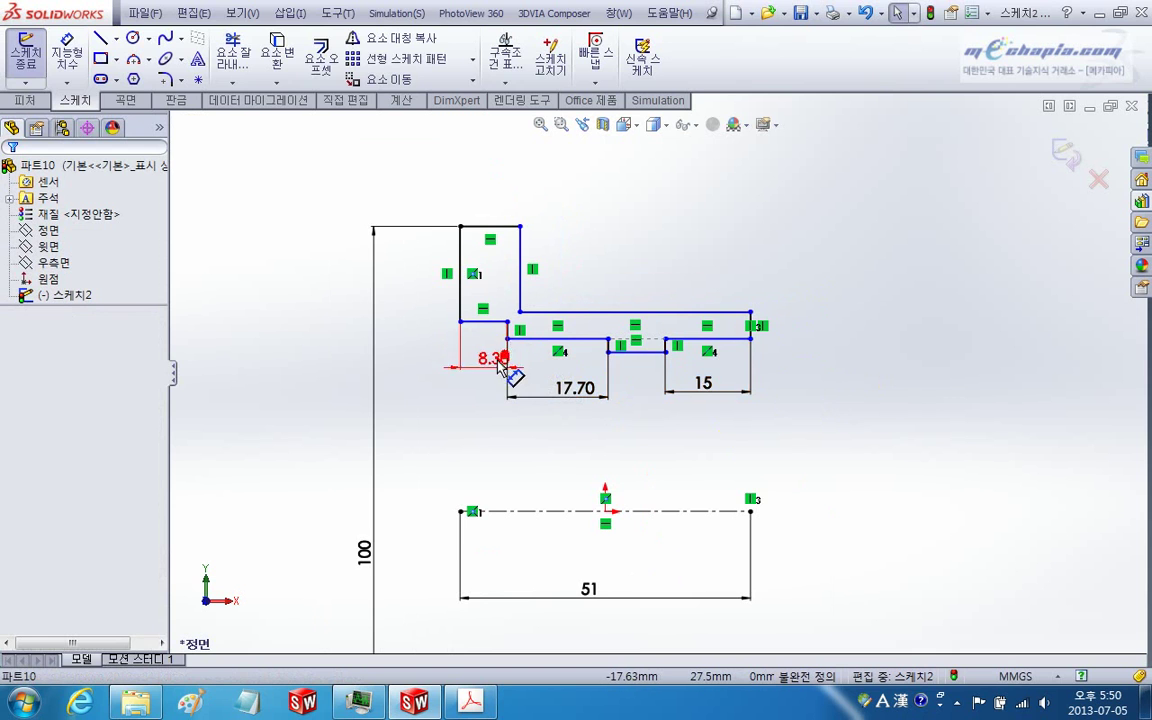
pyautogui.click(486, 390)
pyautogui.press('Escape')
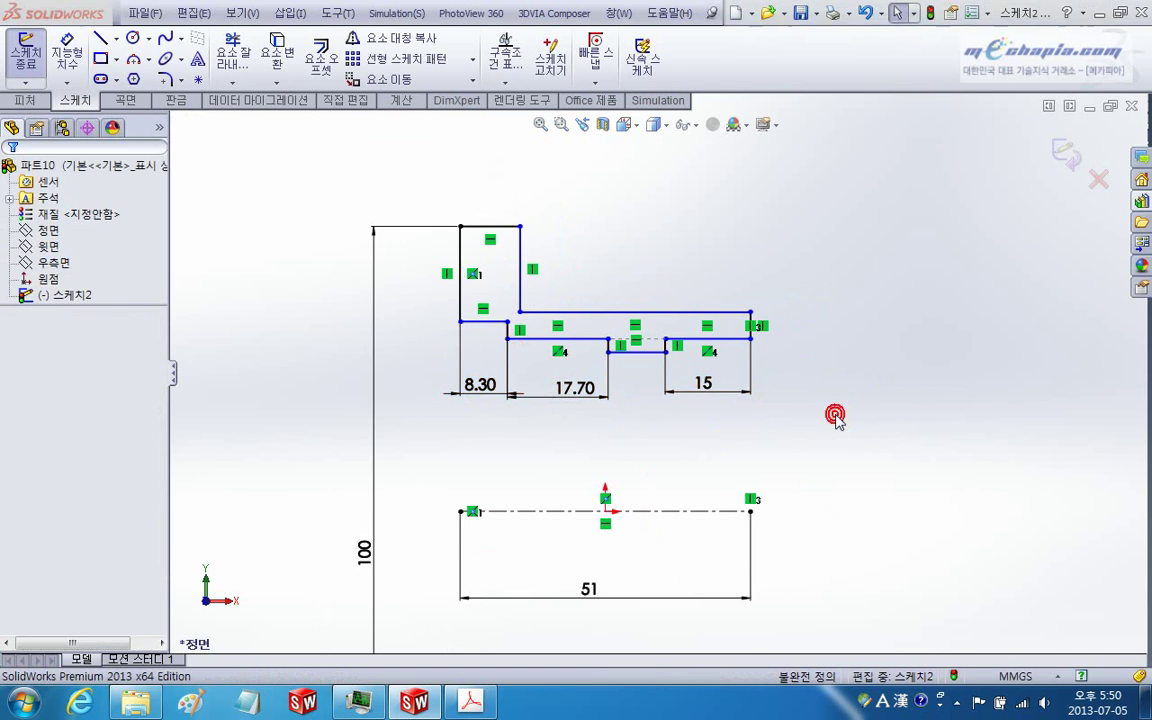
pyautogui.hotkey('alt', 'Tab')
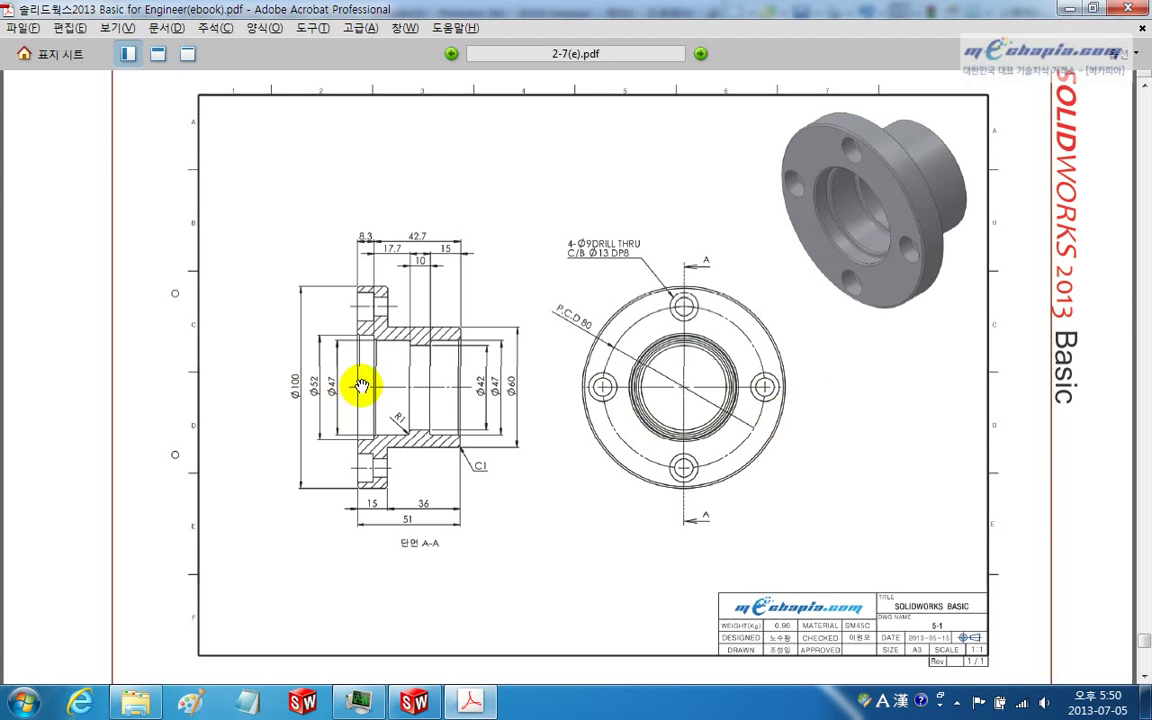
# Step: Dimension the short inner line as a Ø42 diameter about the centreline
pyautogui.hotkey('alt', 'Tab')
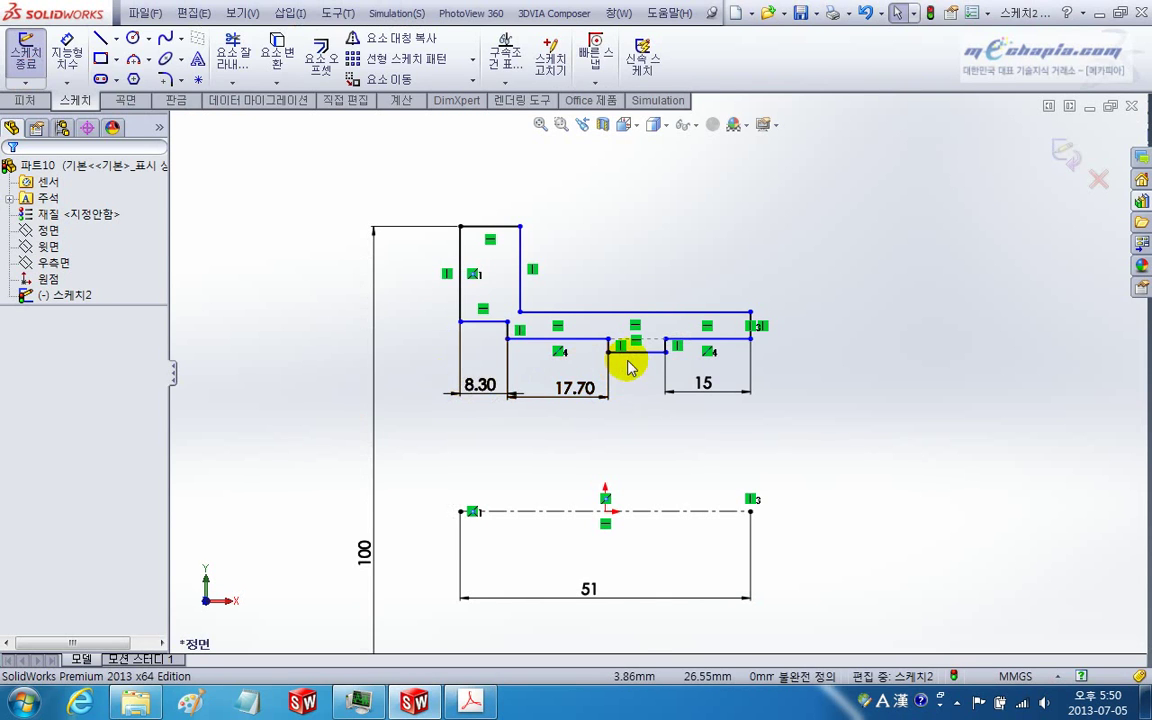
pyautogui.click(66, 50)
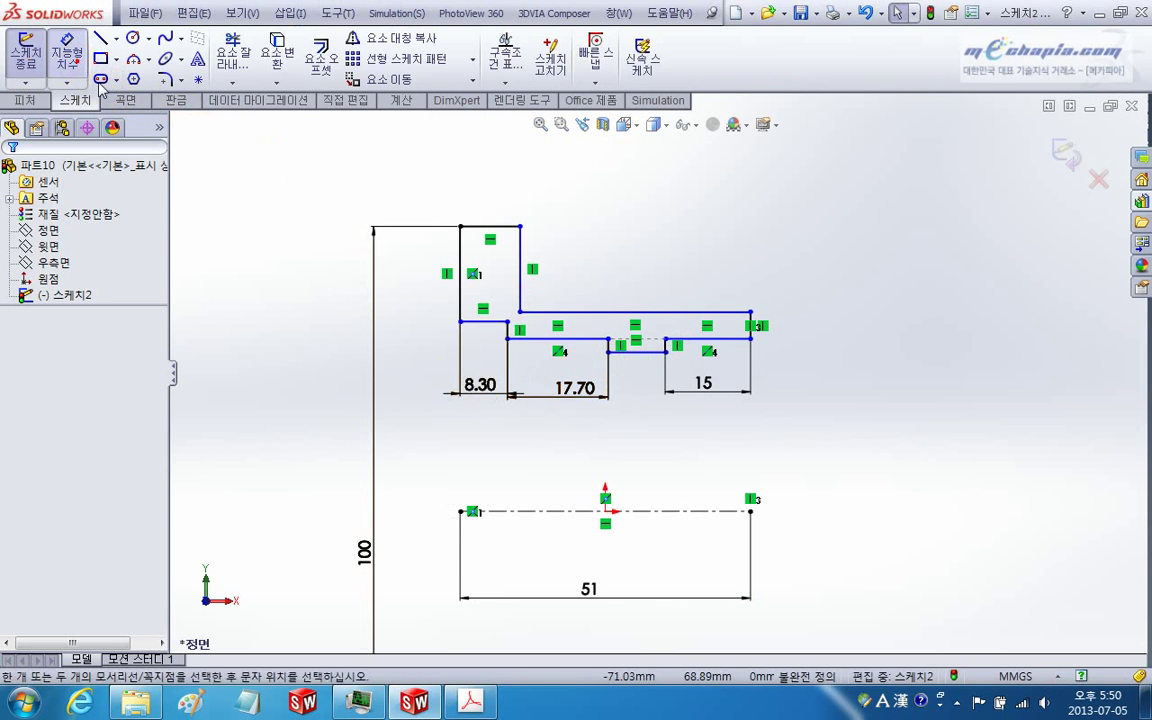
pyautogui.click(638, 353)
pyautogui.click(686, 511)
pyautogui.click(790, 527)
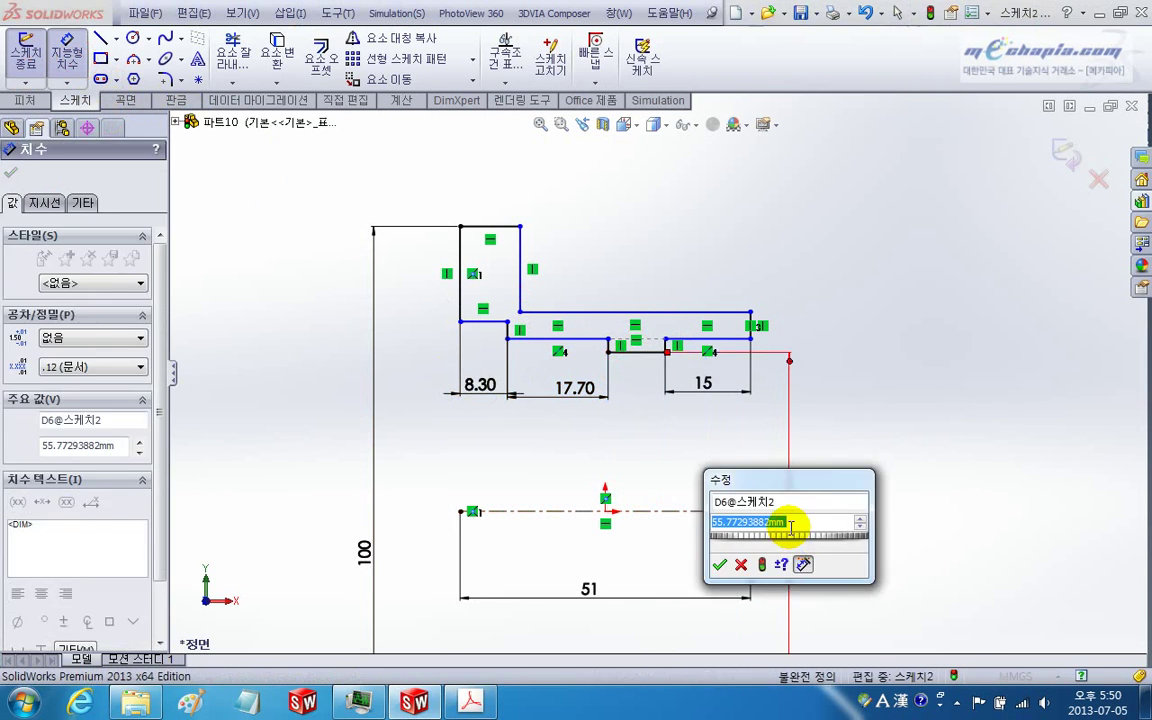
pyautogui.write('42')
pyautogui.press('Return')
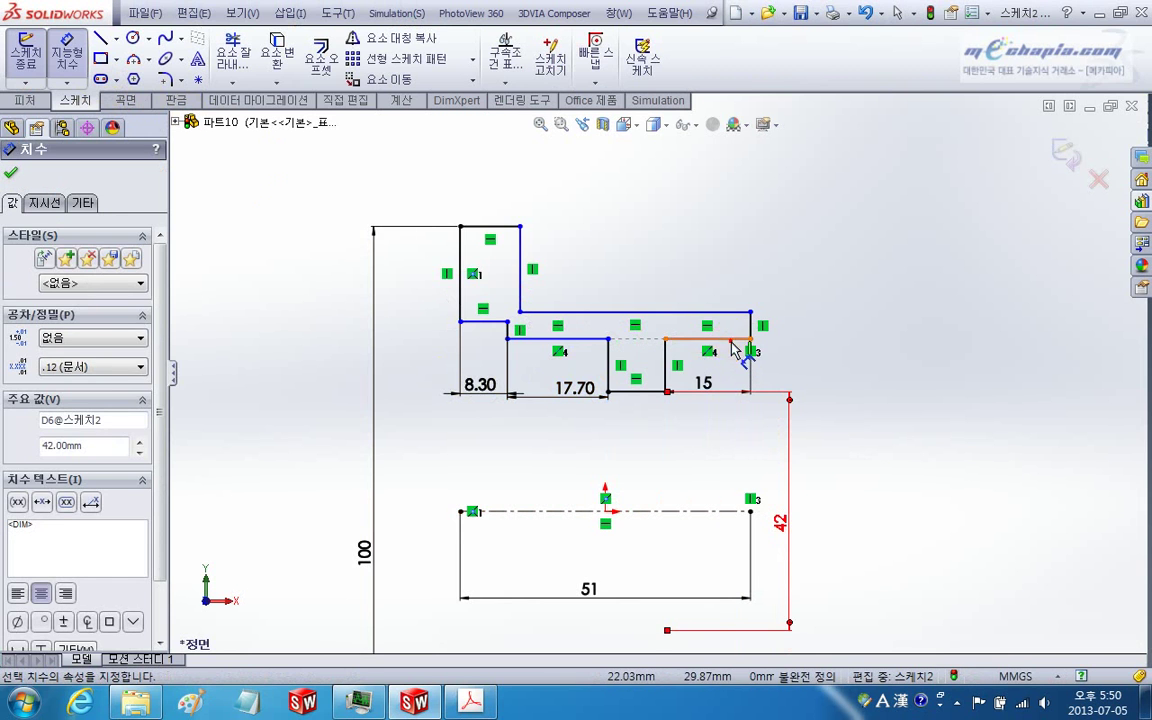
# Step: Add diameter dimensions to the right and middle section top edges, the middle one Ø60
pyautogui.click(728, 339)
pyautogui.click(820, 470)
pyautogui.write('47')
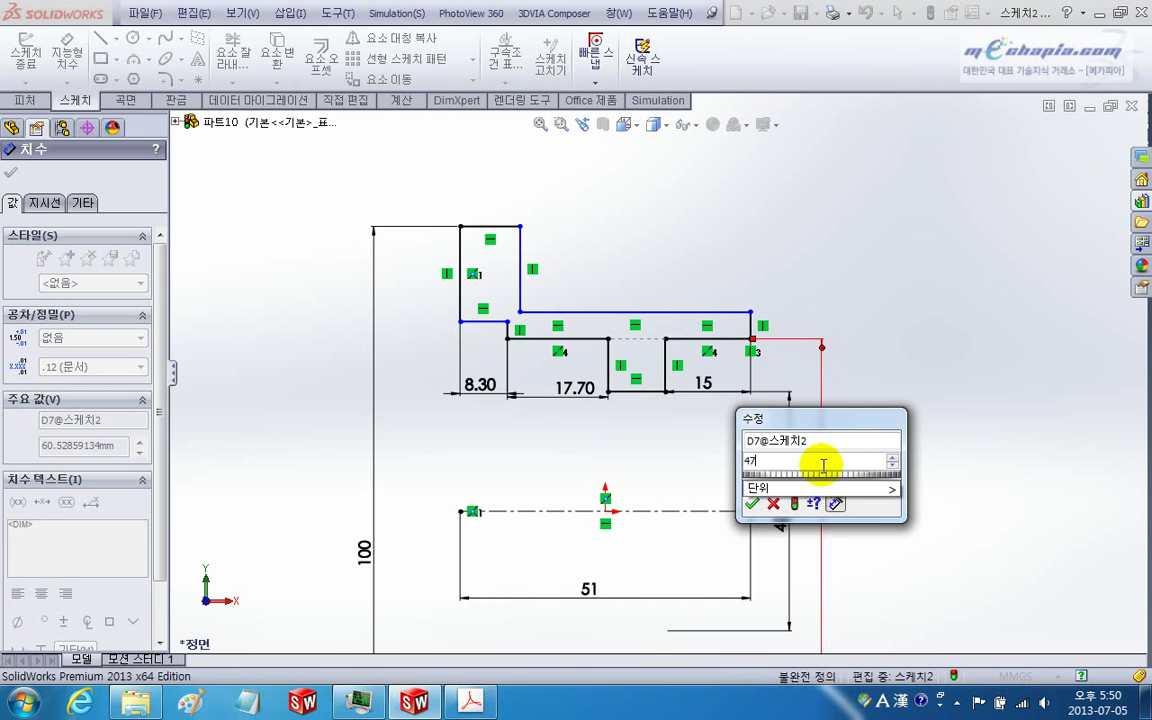
pyautogui.press('Escape')
pyautogui.hotkey('alt', 'Tab')
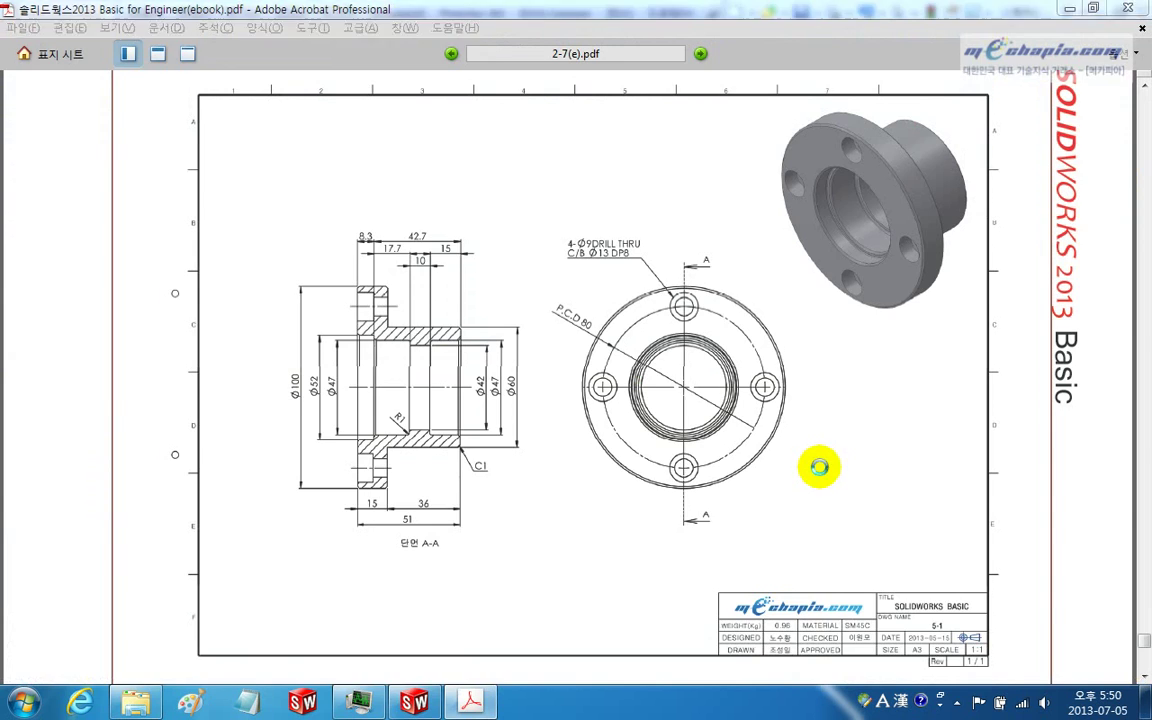
pyautogui.hotkey('alt', 'Tab')
pyautogui.click(707, 313)
pyautogui.click(848, 478)
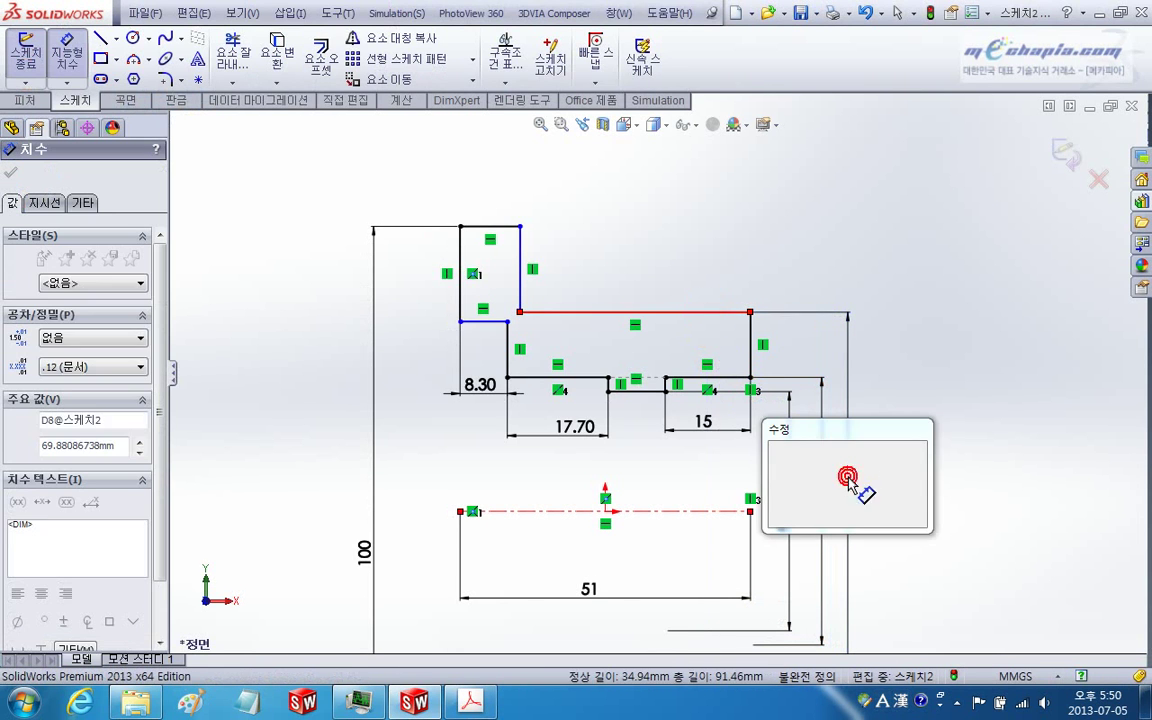
pyautogui.write('60')
pyautogui.press('Return')
# Step: Dimension the flange width as 15 mm
pyautogui.hotkey('alt', 'Tab')
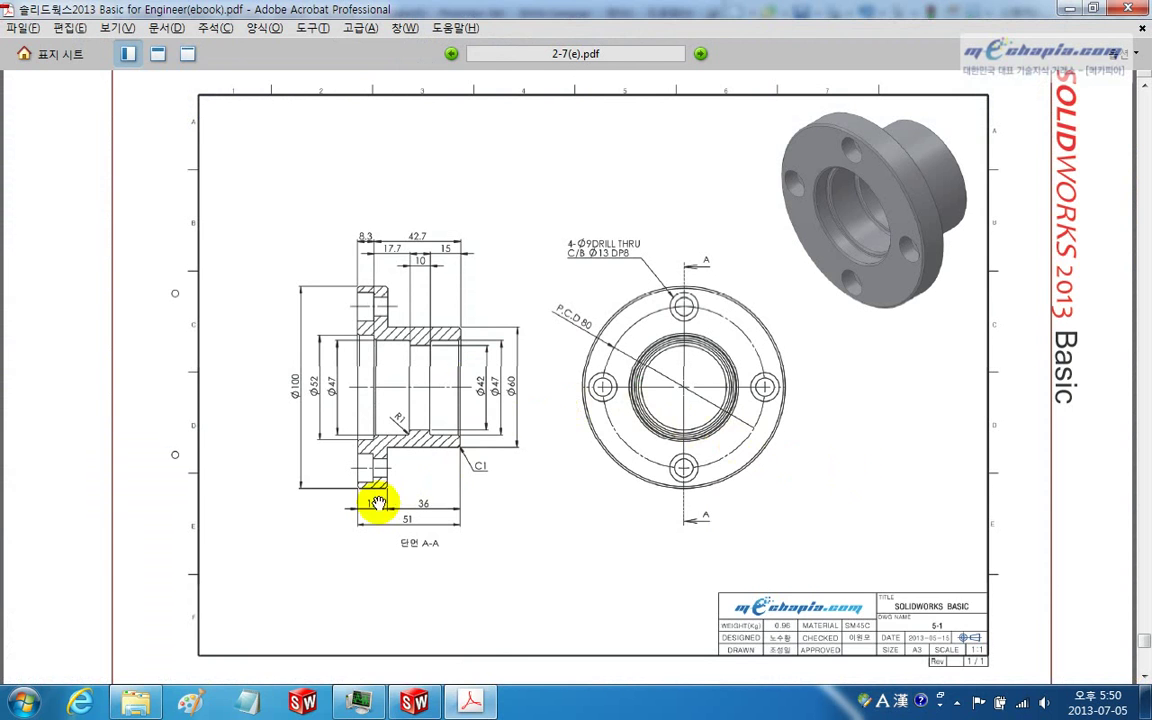
pyautogui.hotkey('alt', 'Tab')
pyautogui.click(507, 232)
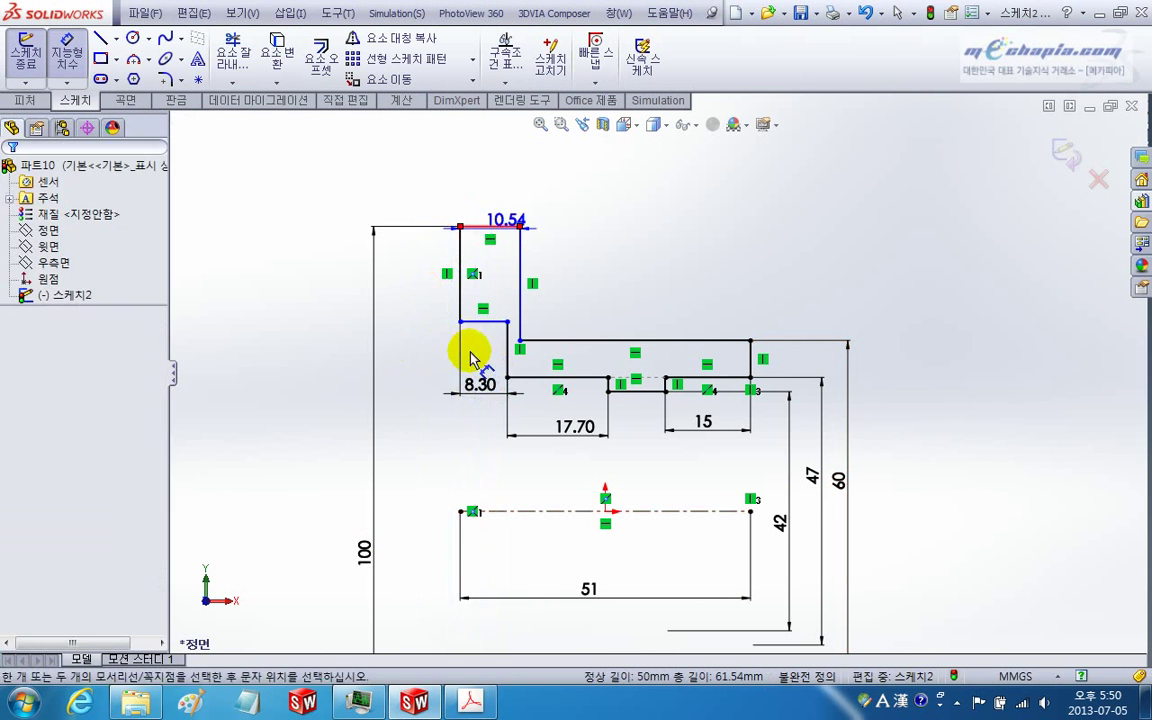
pyautogui.click(492, 212)
pyautogui.write('15')
pyautogui.press('Return')
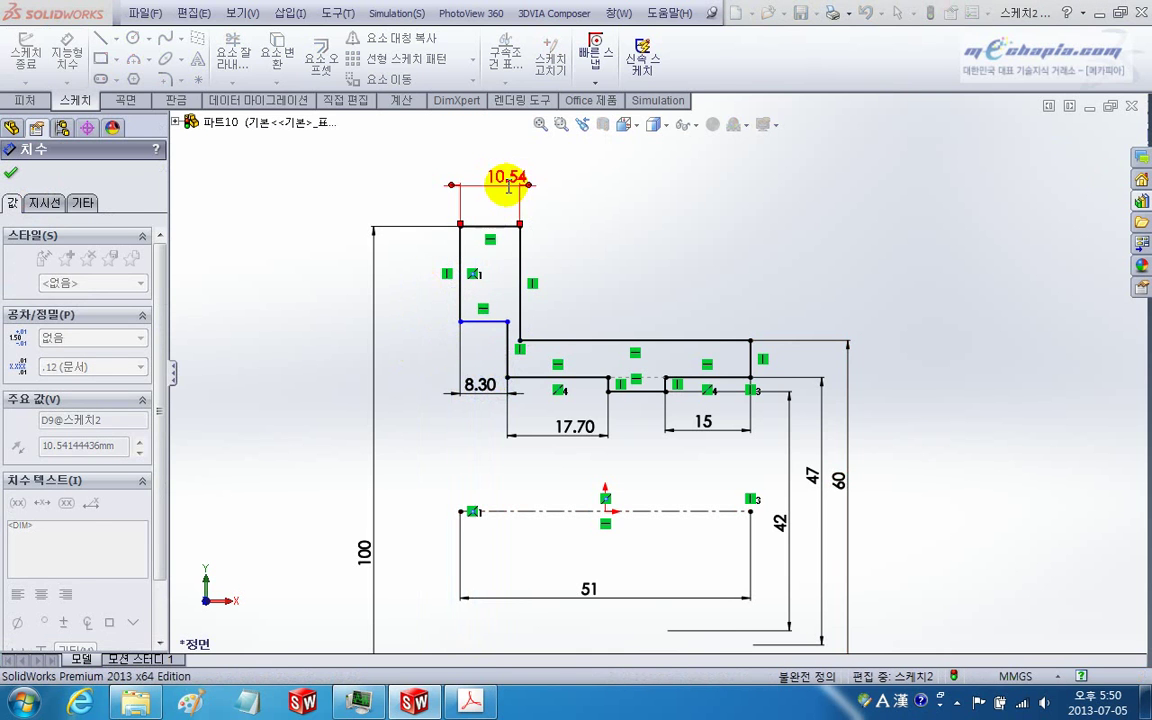
pyautogui.hotkey('alt', 'Tab')
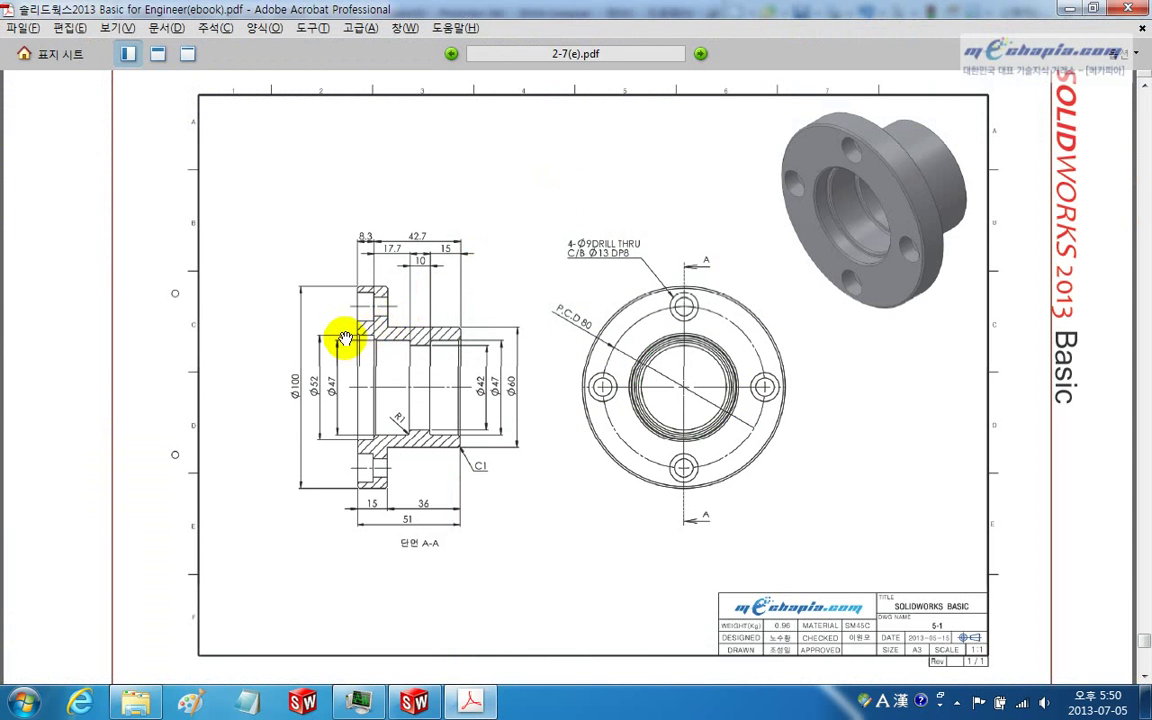
pyautogui.hotkey('alt', 'Tab')
# Step: Dimension the short line under the flange as Ø52, then exit dimensioning
pyautogui.click(483, 321)
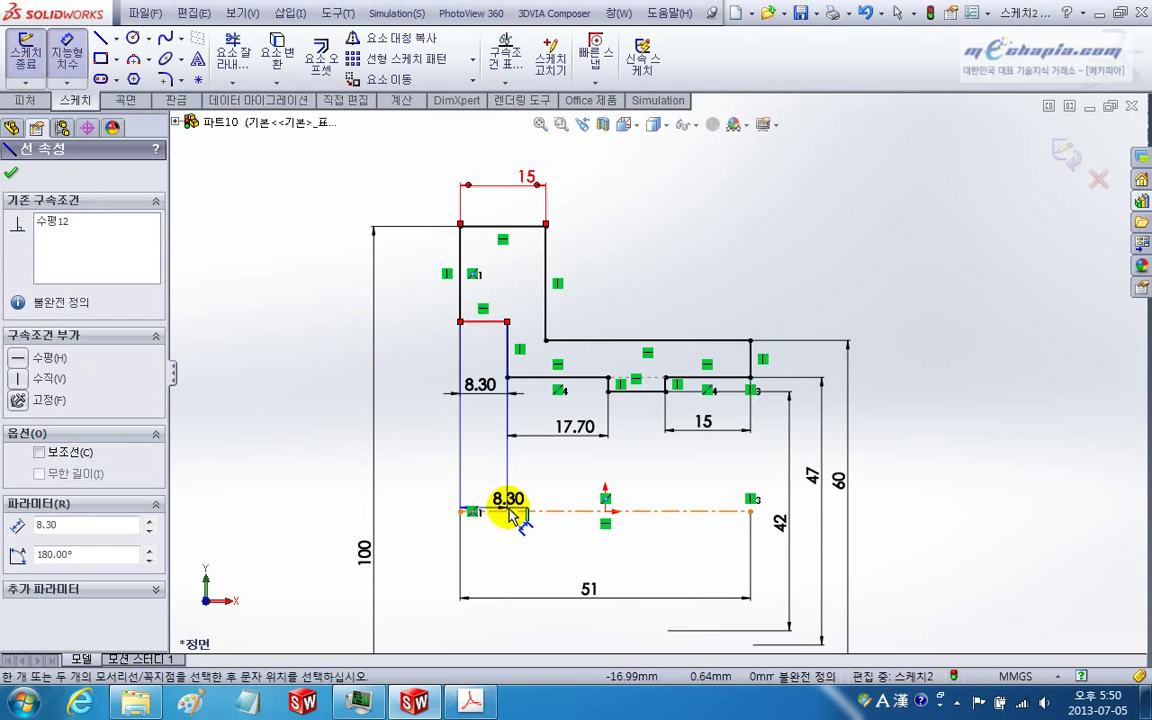
pyautogui.click(510, 512)
pyautogui.click(426, 524)
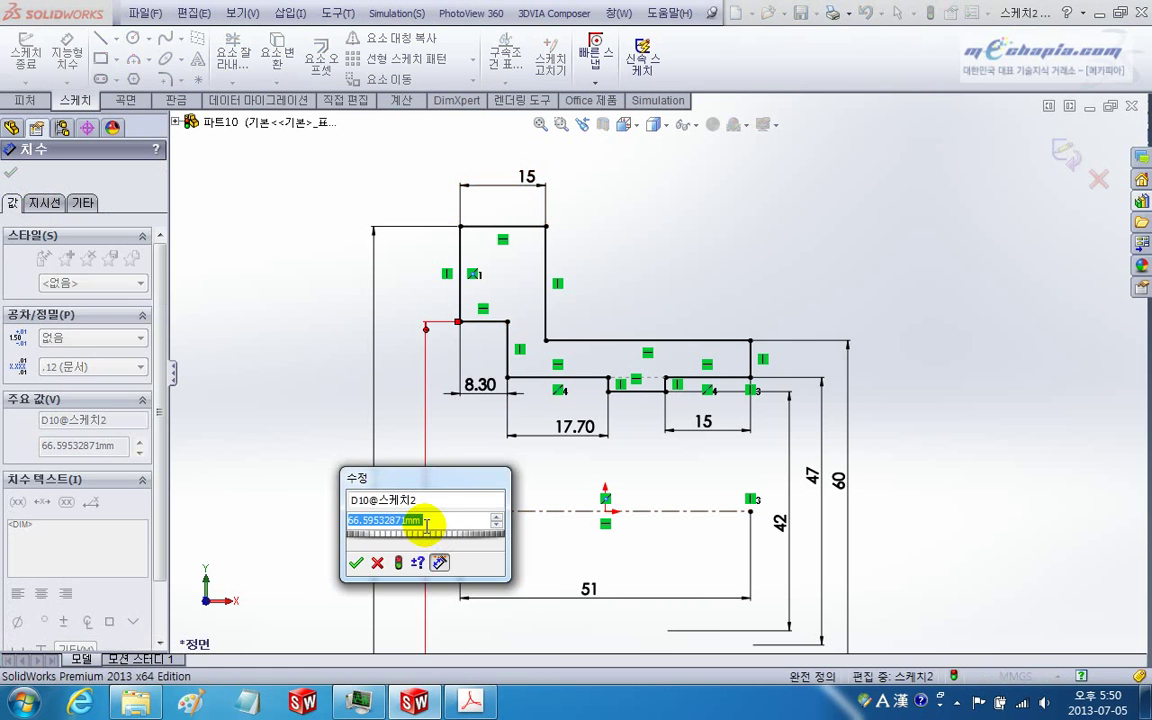
pyautogui.write('52')
pyautogui.press('Return')
pyautogui.press('f')
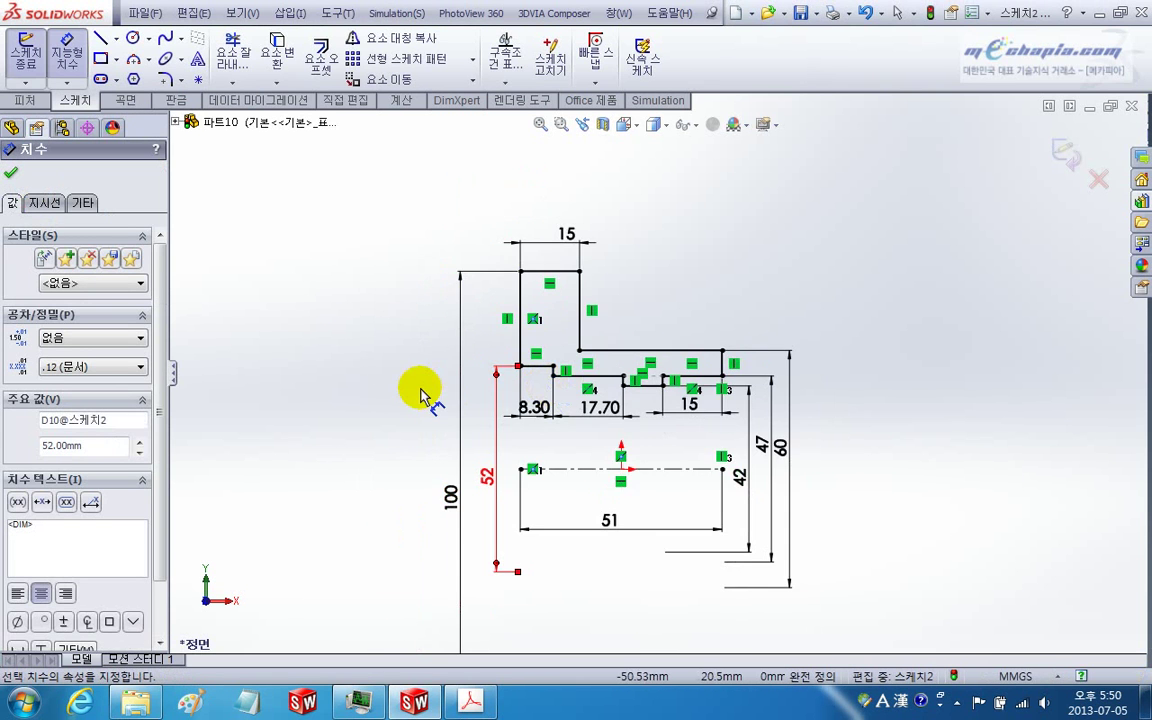
pyautogui.press('Escape')
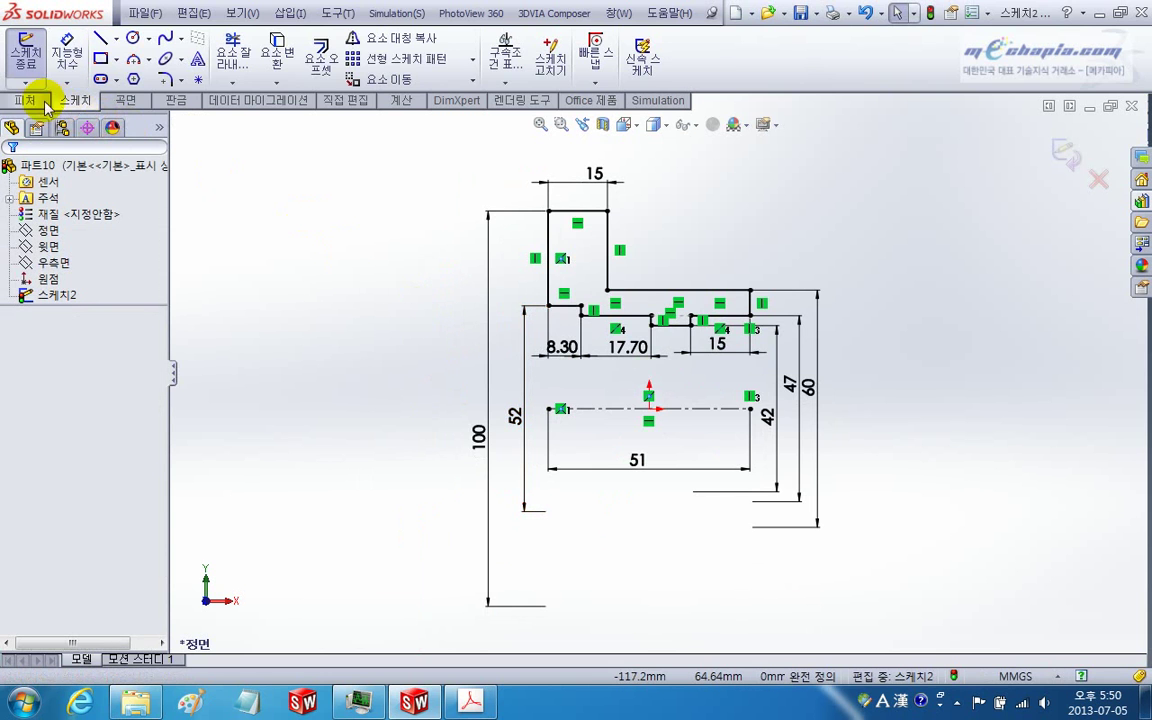
pyautogui.click(44, 104)
# Step: Revolve the profile 360° about the centreline into a solid bushing and inspect it
pyautogui.click(72, 62)
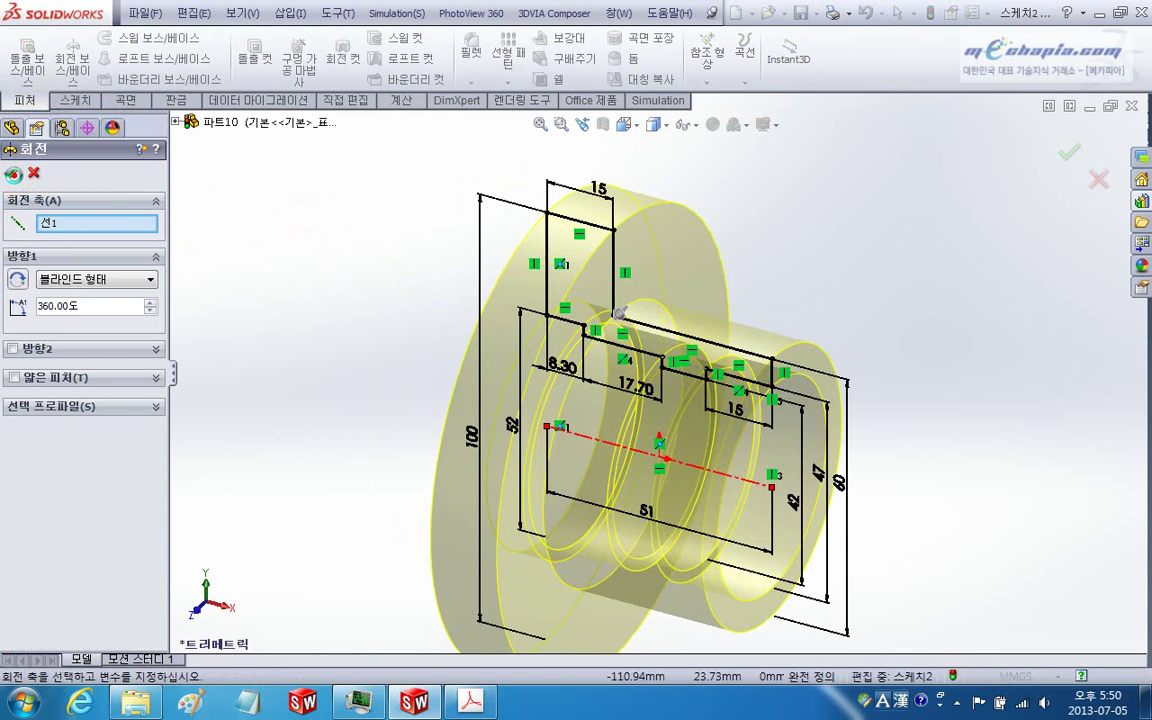
pyautogui.rightClick(316, 261)
pyautogui.moveTo(355, 338); pyautogui.dragTo(543, 345, button='middle')
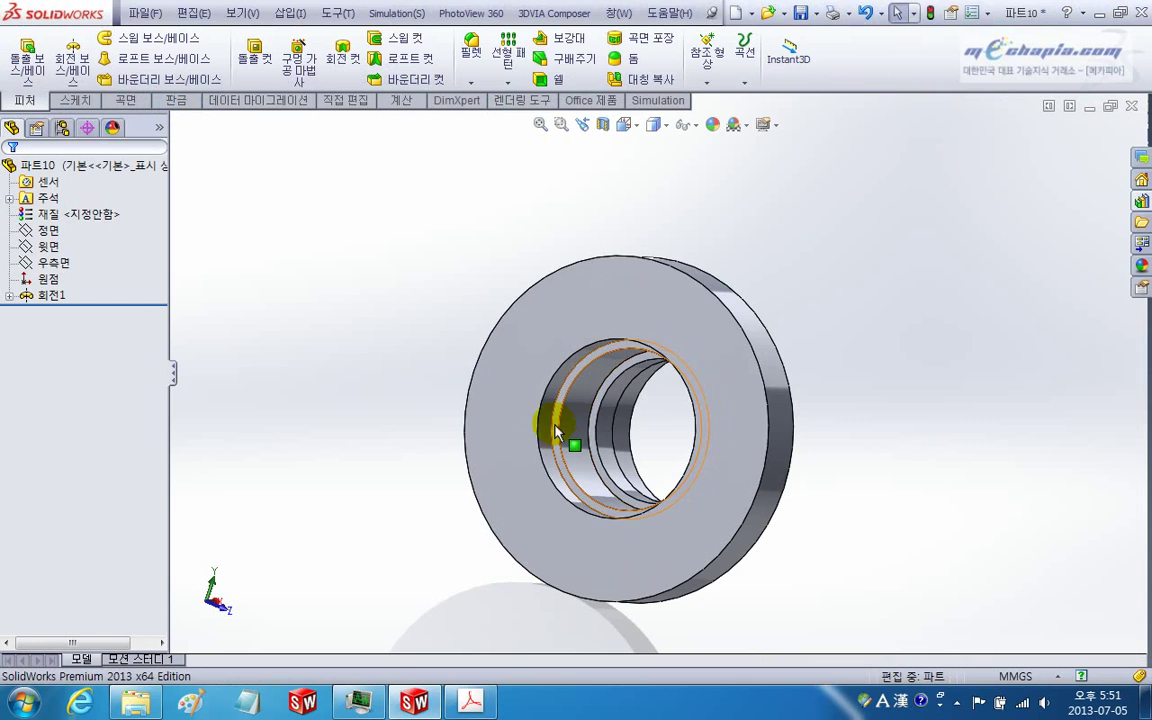
pyautogui.moveTo(570, 437)
pyautogui.mouseDown(button='middle')
pyautogui.moveTo(519, 373)
pyautogui.moveTo(463, 350)
pyautogui.moveTo(420, 284)
pyautogui.mouseUp(button='middle')
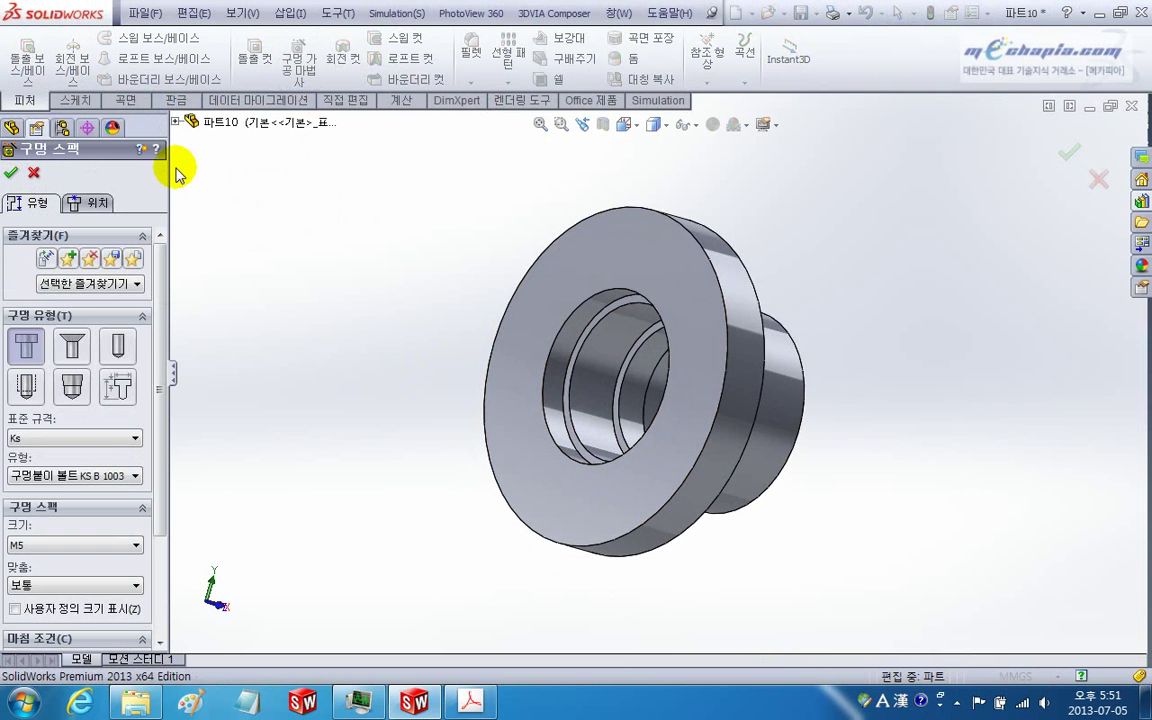
# Step: On the flange's front face, sketch a circle centred on the origin between bore and rim
pyautogui.click(108, 200)
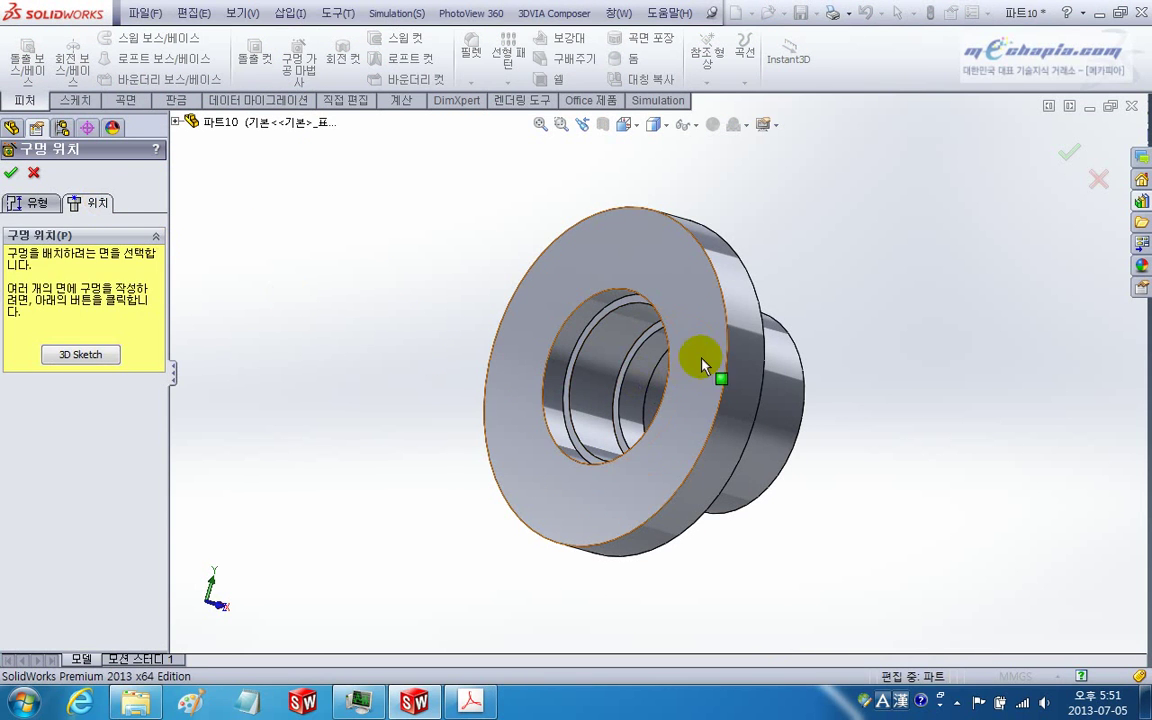
pyautogui.click(634, 250)
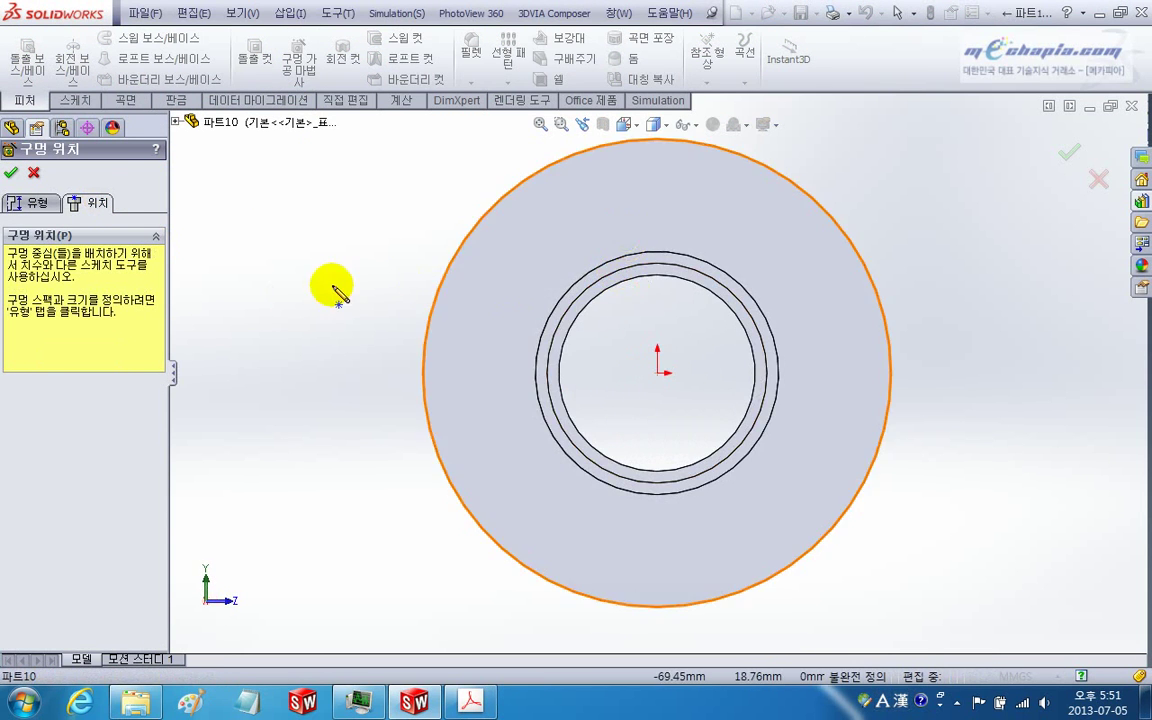
pyautogui.click(97, 103)
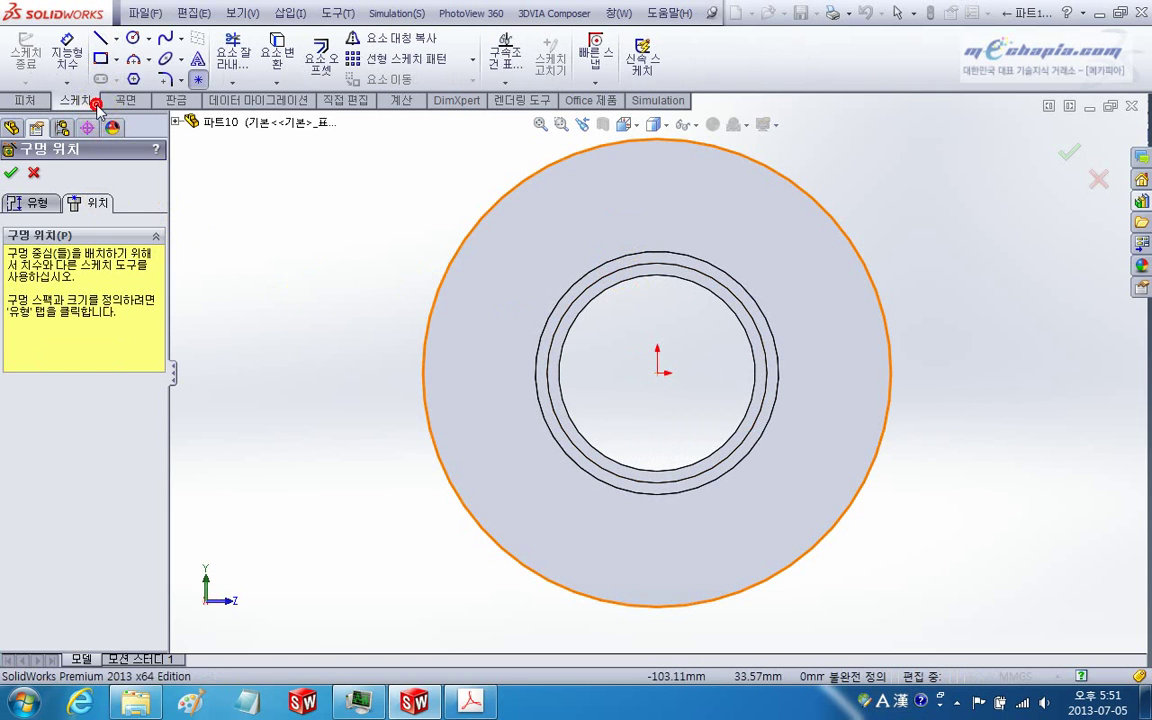
pyautogui.click(133, 37)
pyautogui.click(657, 372)
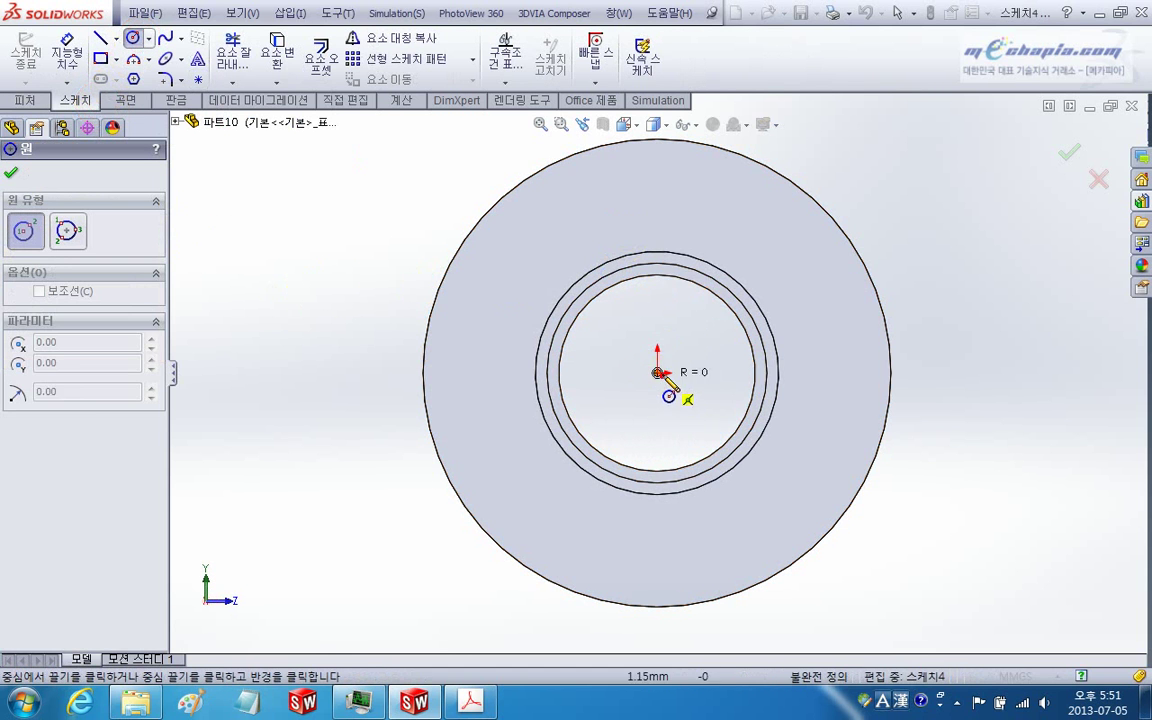
pyautogui.click(722, 210)
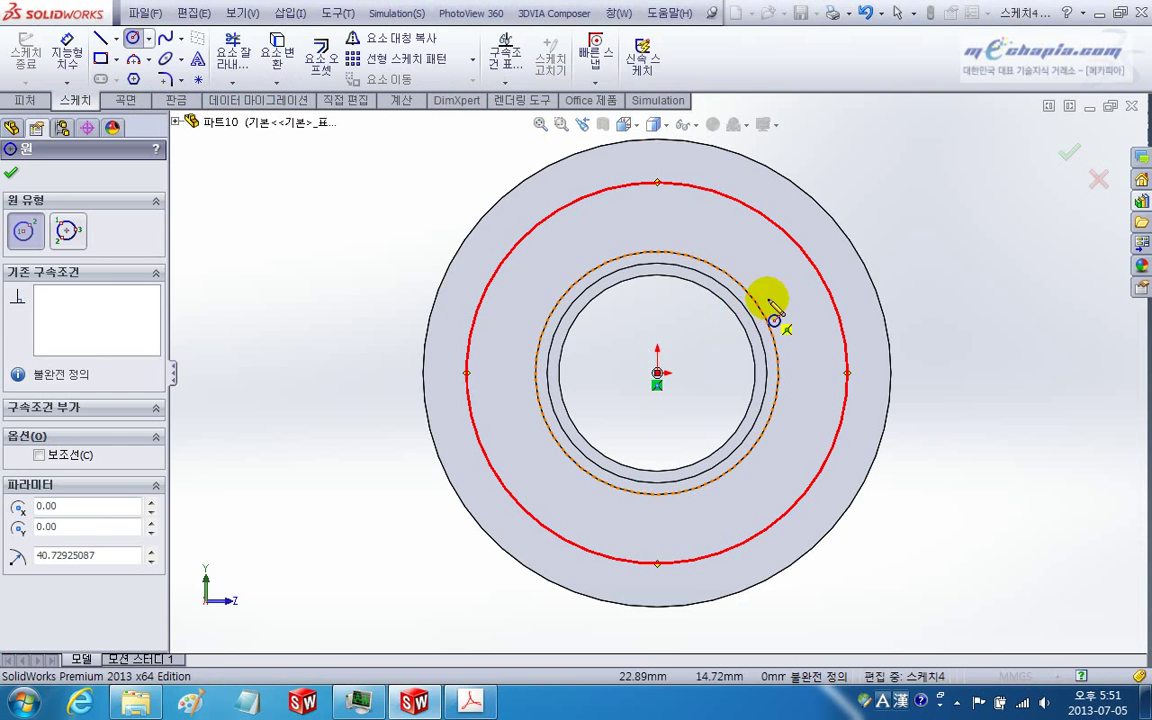
# Step: Dimension the circle Ø80 and place the hole centre at its top
pyautogui.click(66, 50)
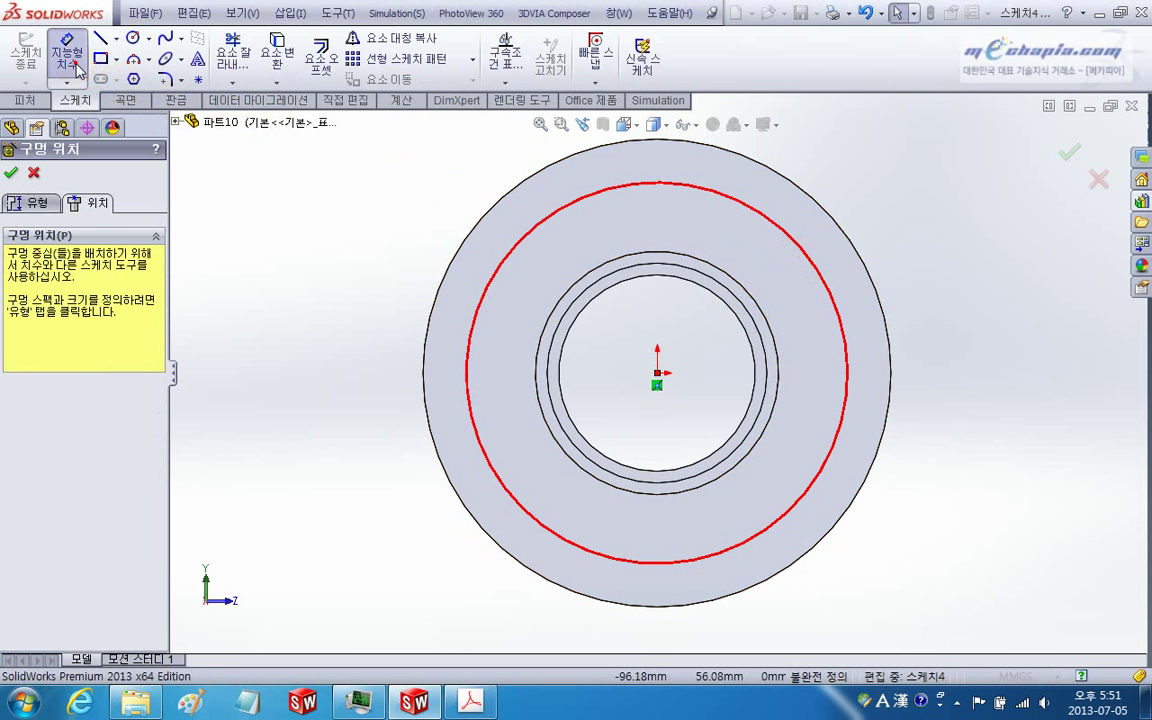
pyautogui.click(780, 222)
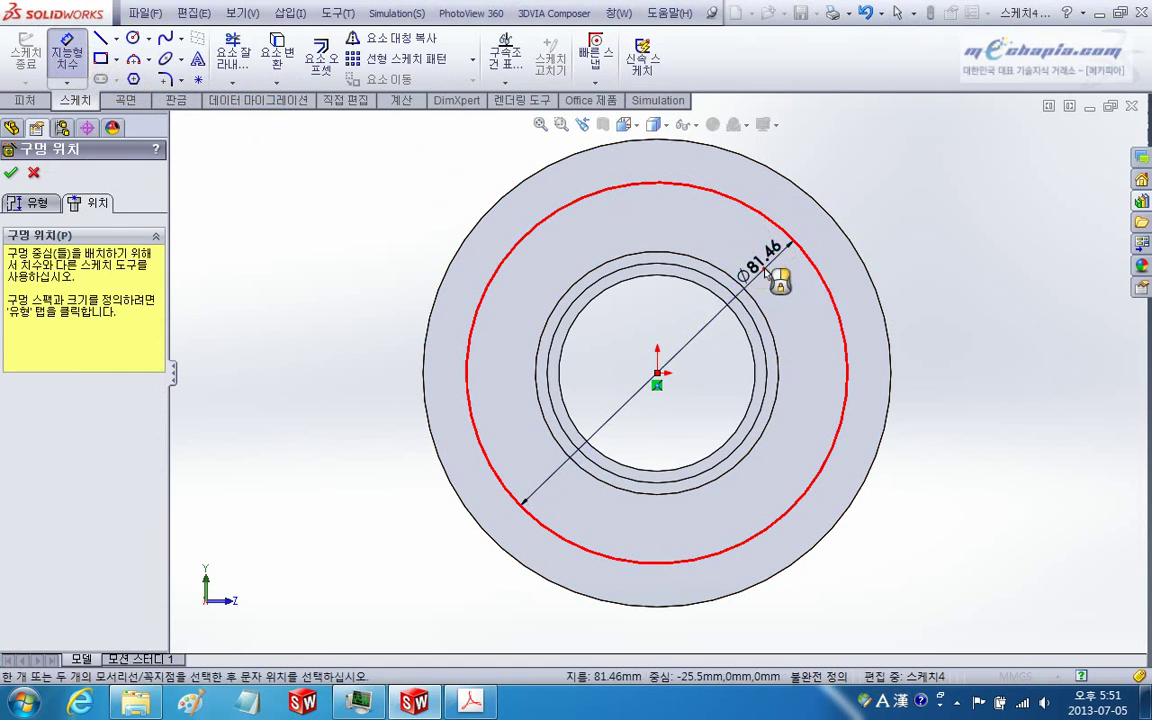
pyautogui.click(764, 260)
pyautogui.press('Return')
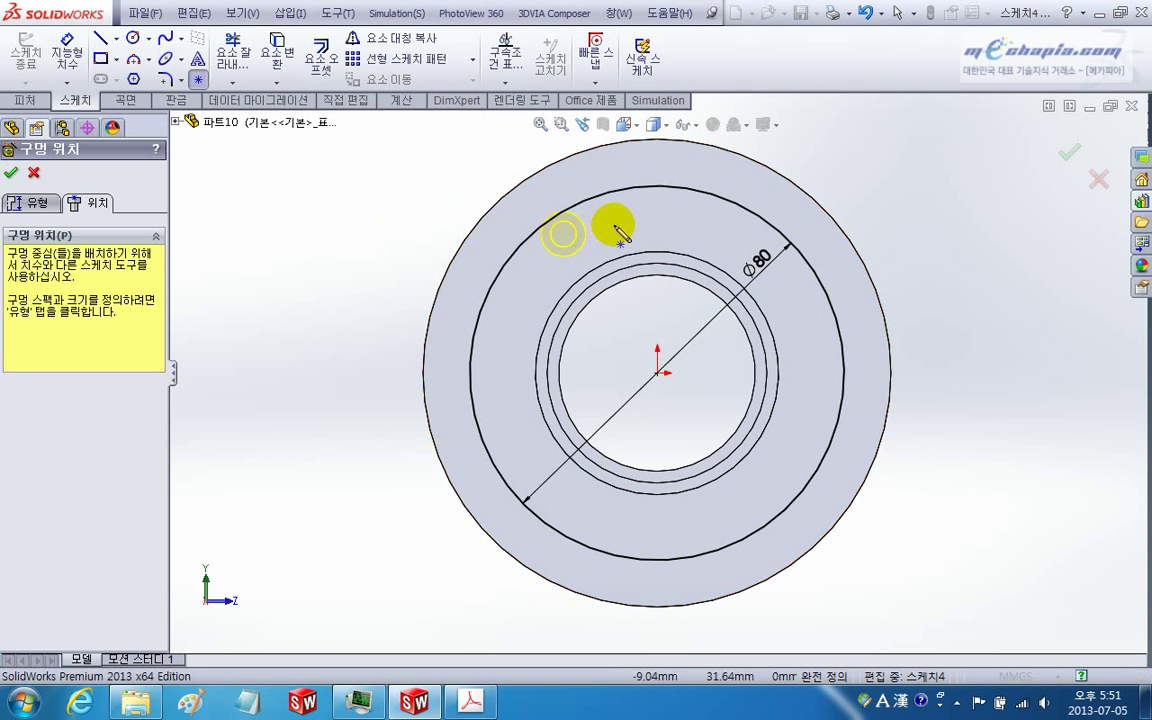
pyautogui.click(657, 187)
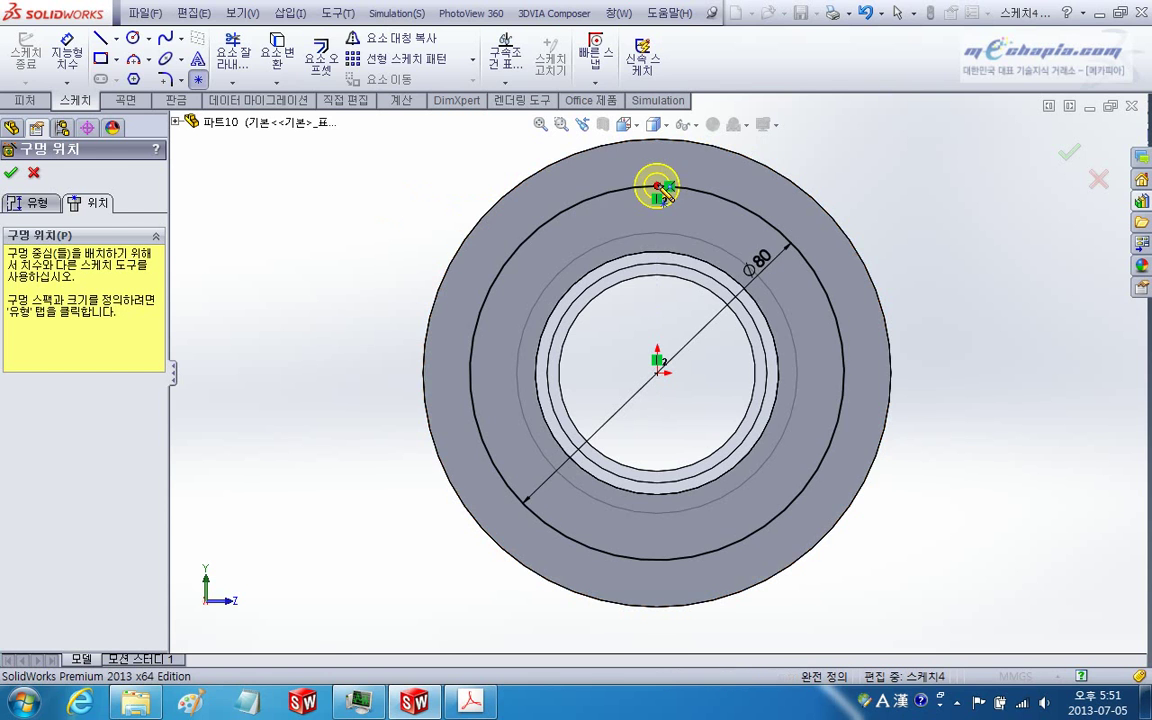
# Step: Set the hole size to M6 with end condition Up To Next and confirm
pyautogui.click(37, 203)
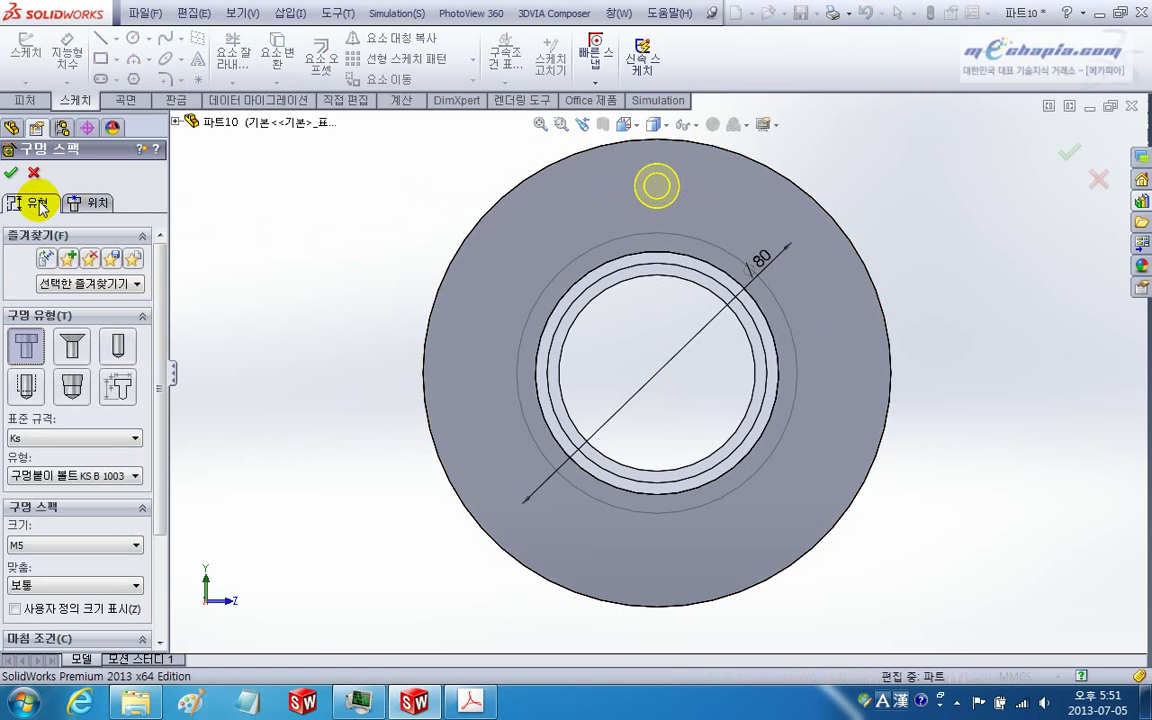
pyautogui.scroll(-3, 145, 490)
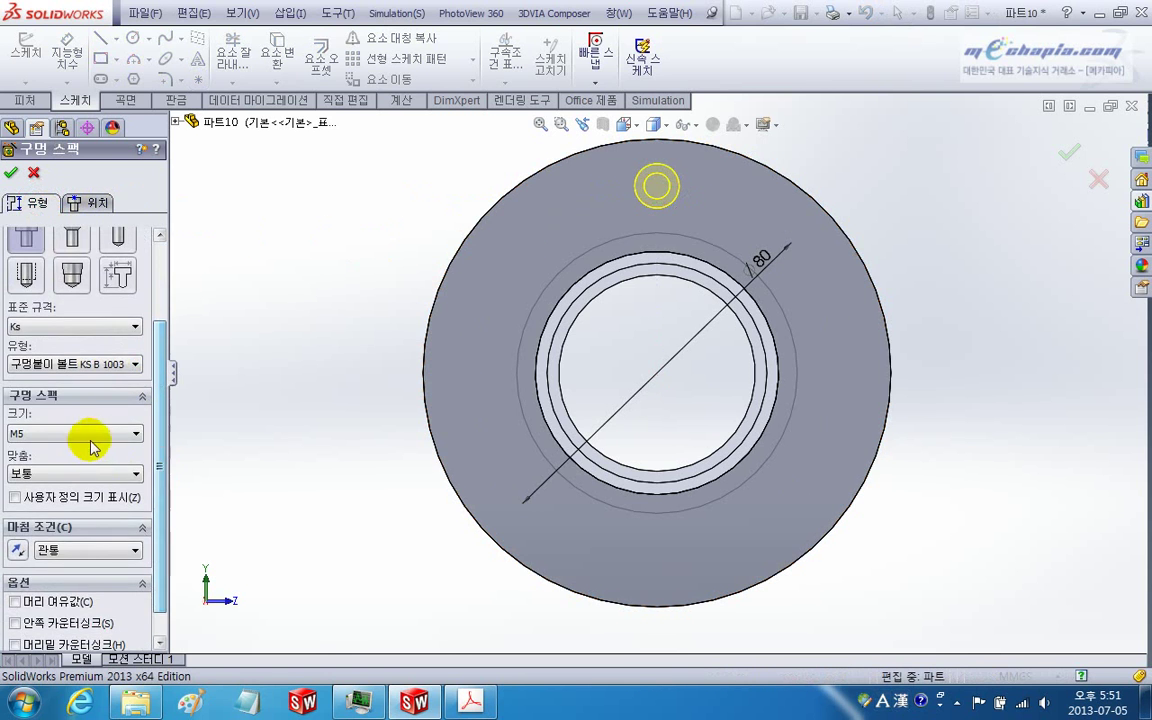
pyautogui.click(90, 435)
pyautogui.click(79, 463)
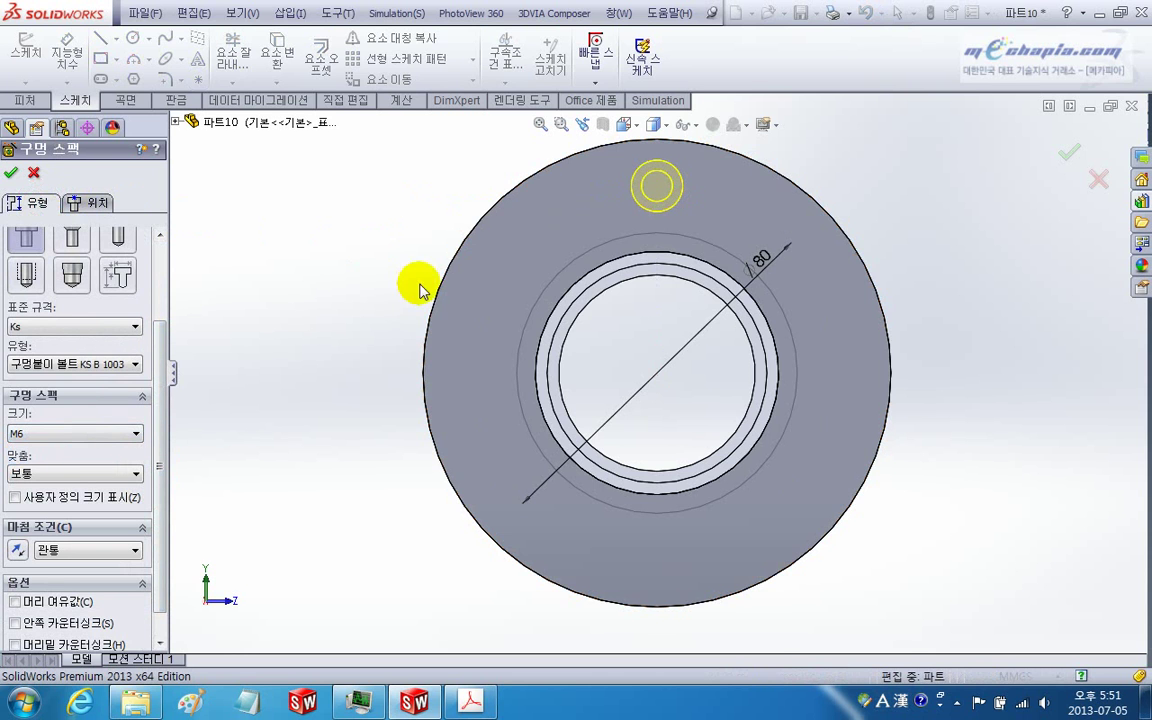
pyautogui.moveTo(419, 288); pyautogui.dragTo(310, 385, button='middle')
pyautogui.click(75, 550)
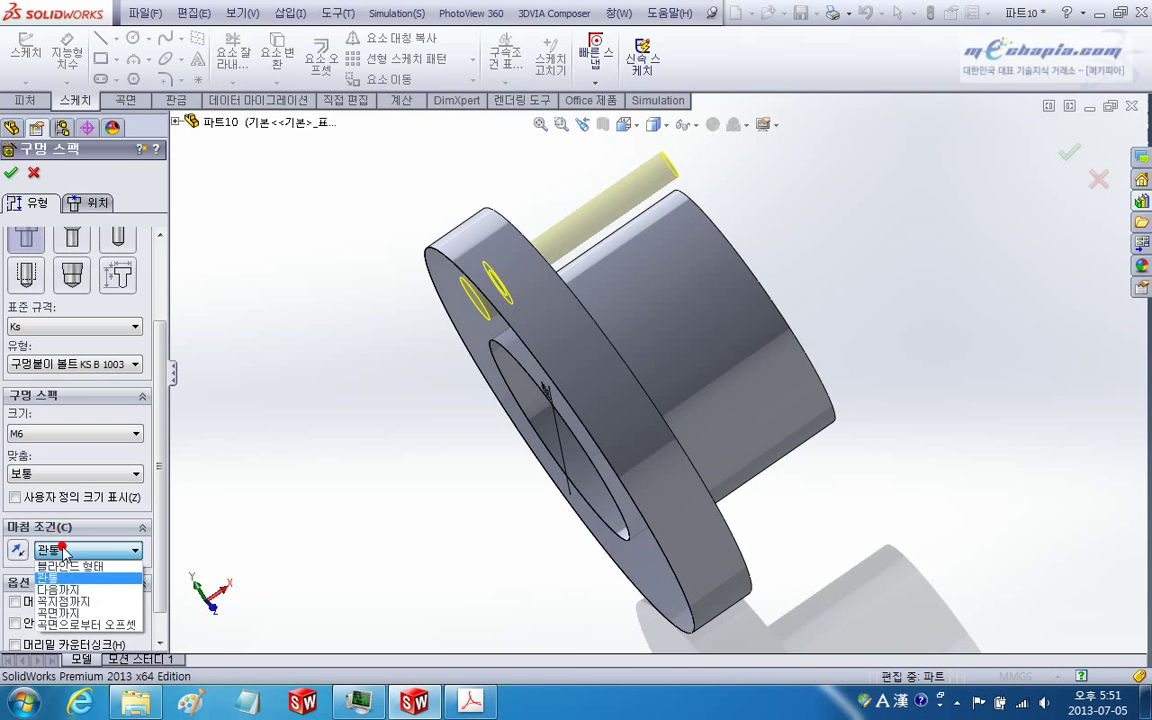
pyautogui.click(70, 587)
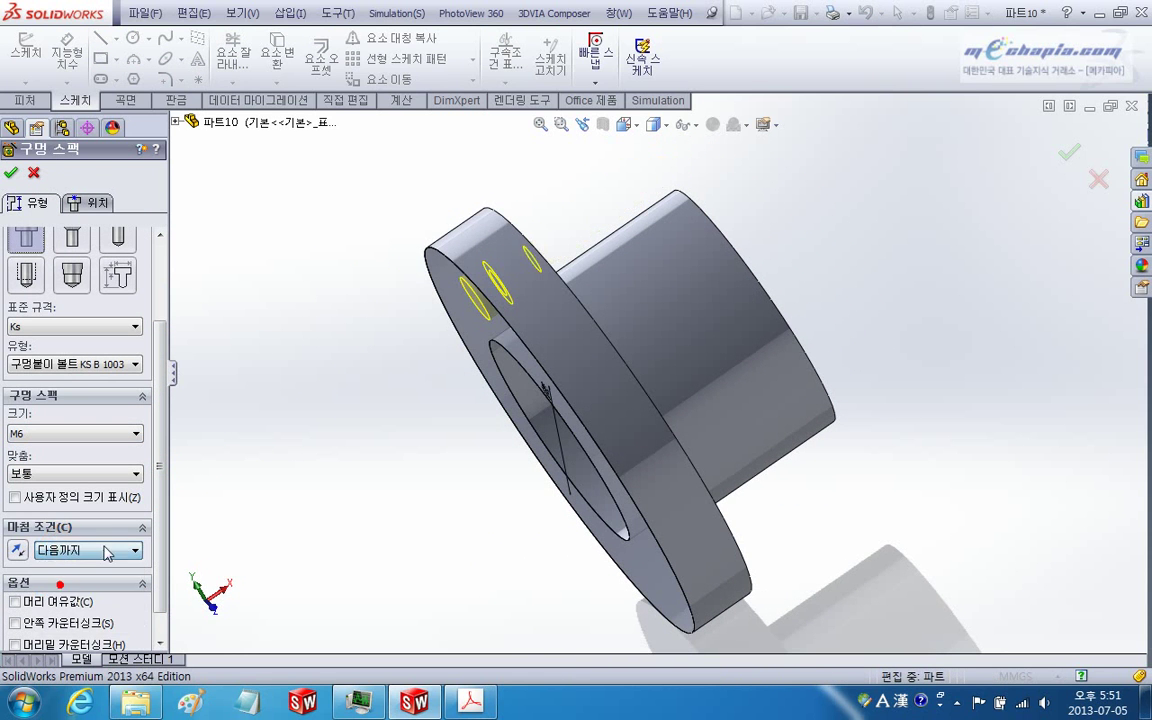
pyautogui.click(11, 175)
pyautogui.moveTo(368, 345)
pyautogui.mouseDown(button='middle')
pyautogui.moveTo(538, 316)
pyautogui.moveTo(496, 419)
pyautogui.mouseUp(button='middle')
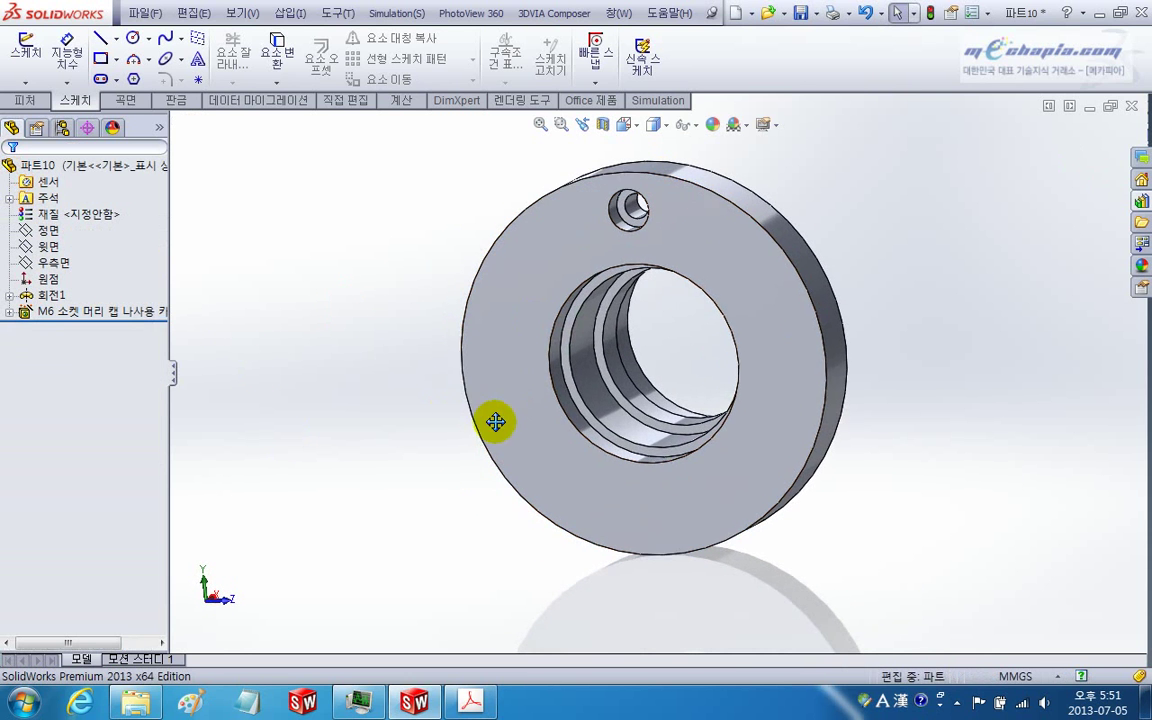
# Step: Circular-pattern the M6 hole into 4 equally spaced instances over 360° around the bore
pyautogui.click(33, 104)
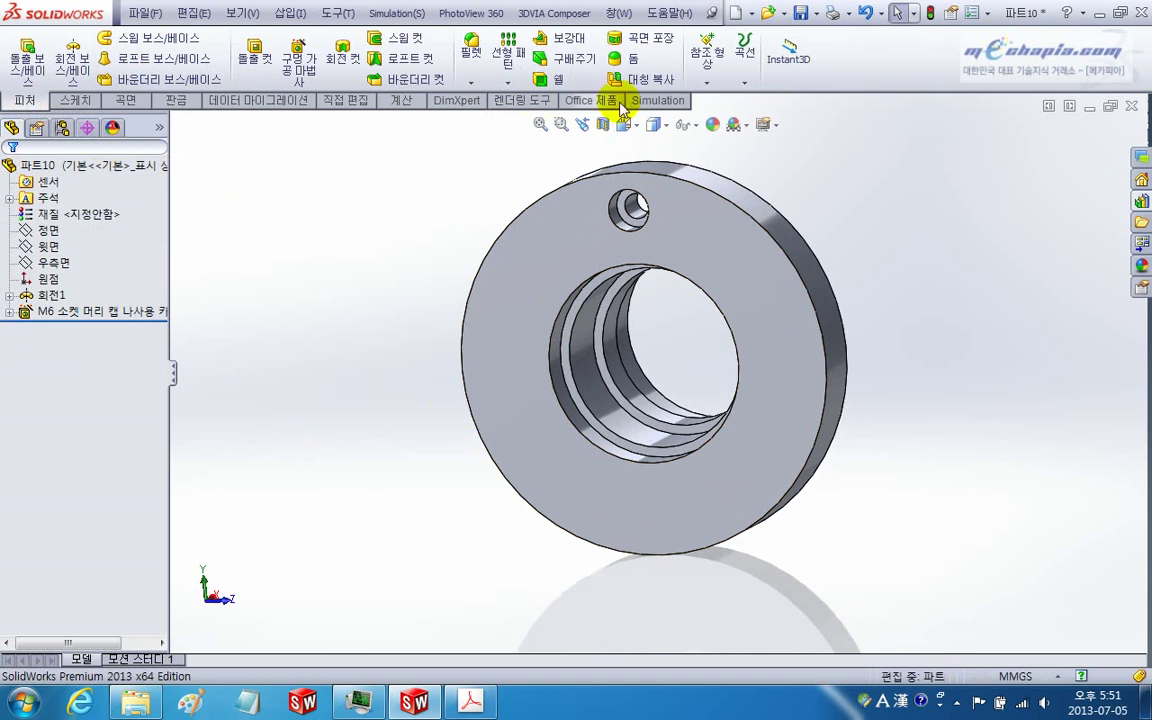
pyautogui.click(508, 83)
pyautogui.click(522, 118)
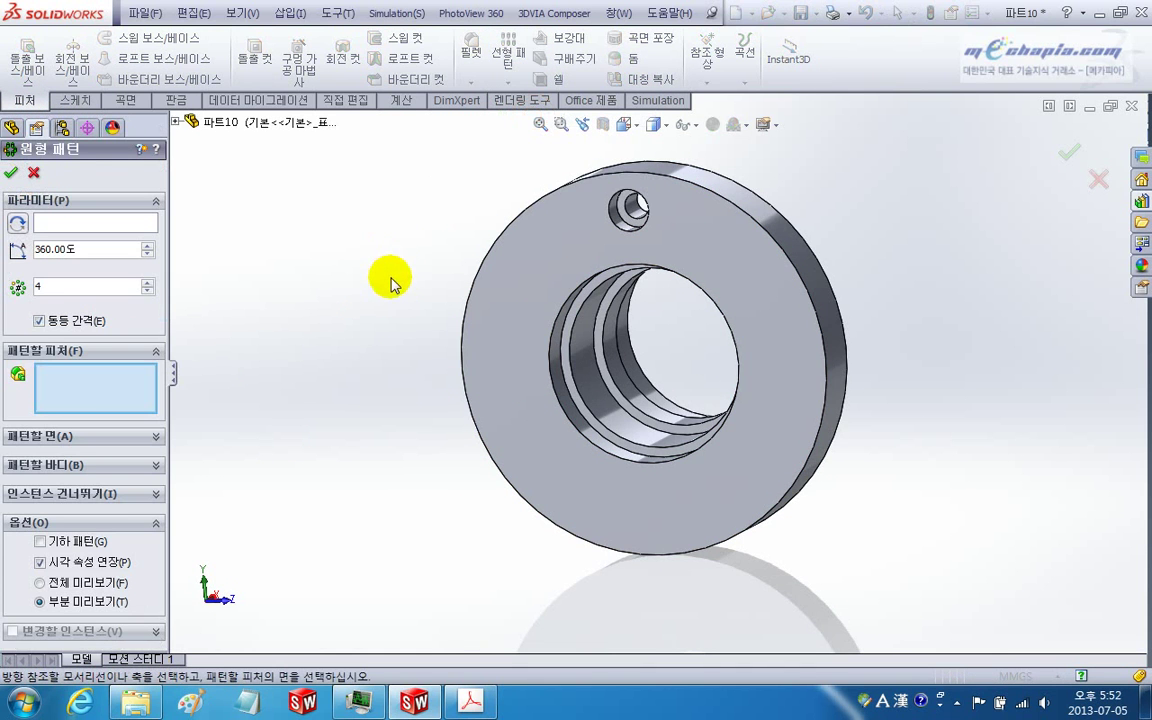
pyautogui.moveTo(391, 278); pyautogui.dragTo(373, 296, button='middle')
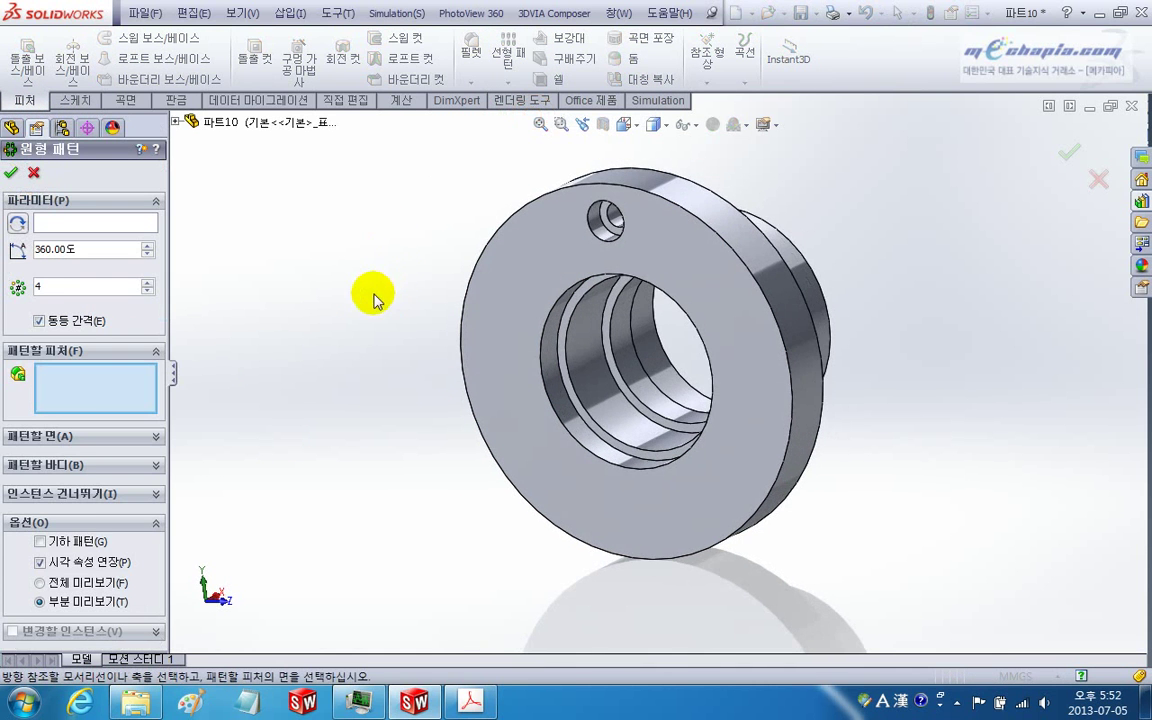
pyautogui.click(601, 230)
pyautogui.click(142, 224)
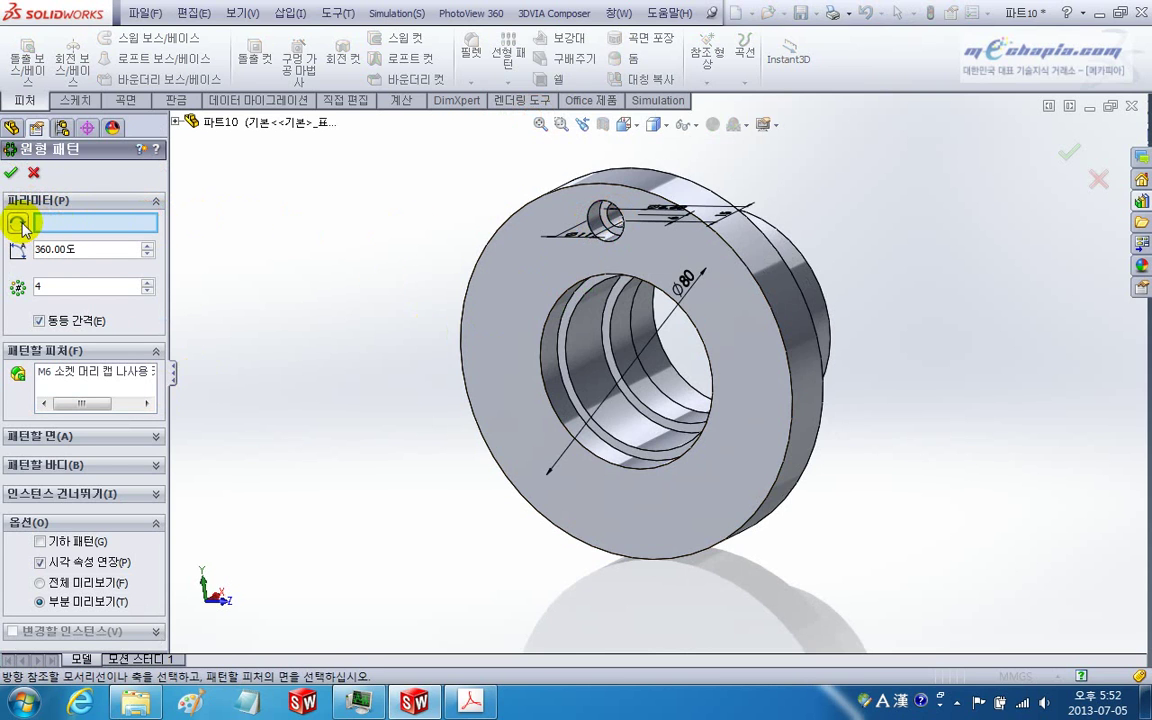
pyautogui.click(586, 362)
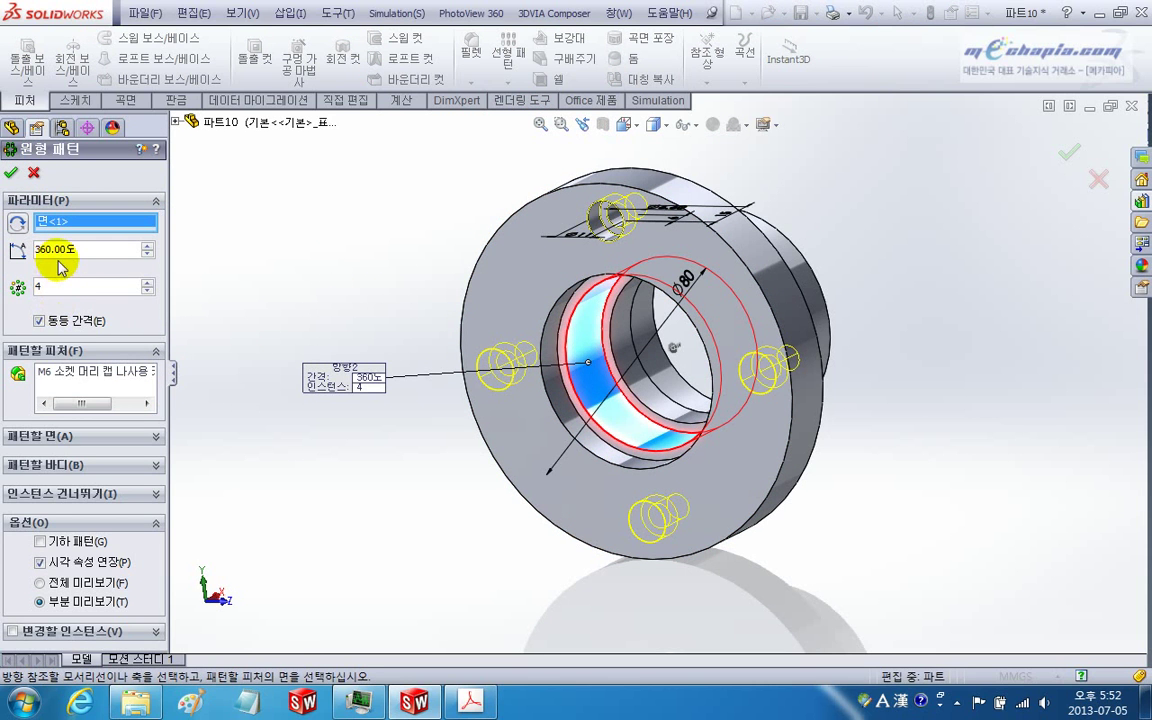
pyautogui.click(12, 175)
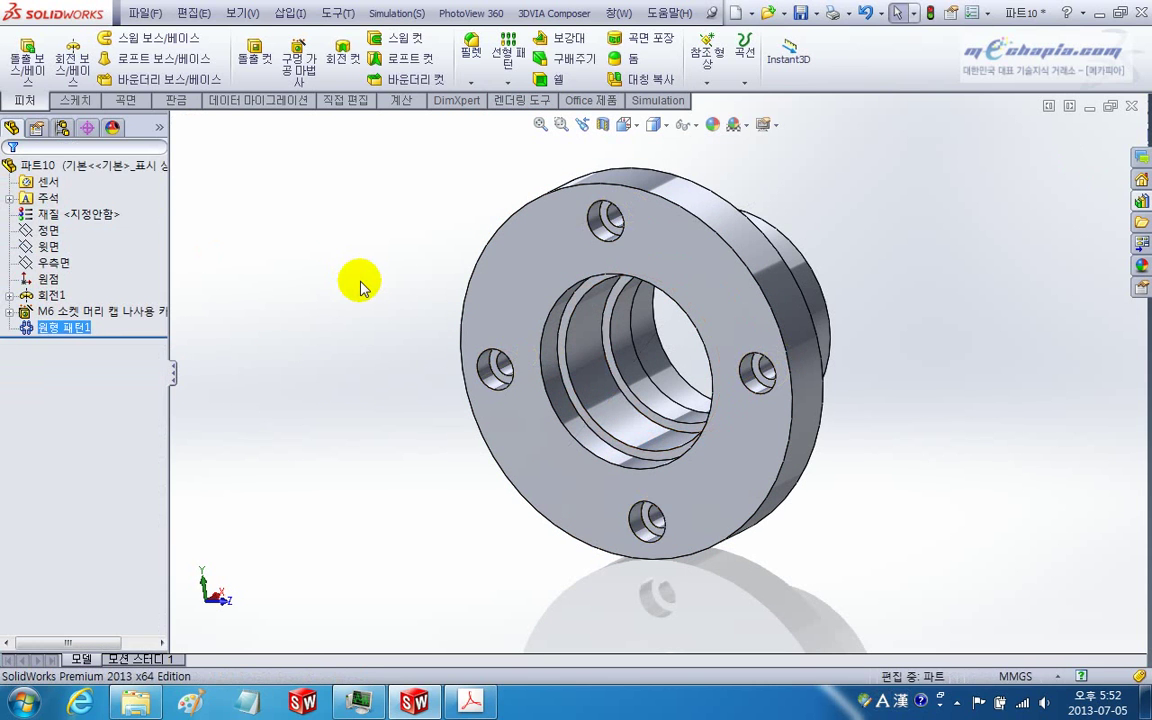
pyautogui.click(64, 313)
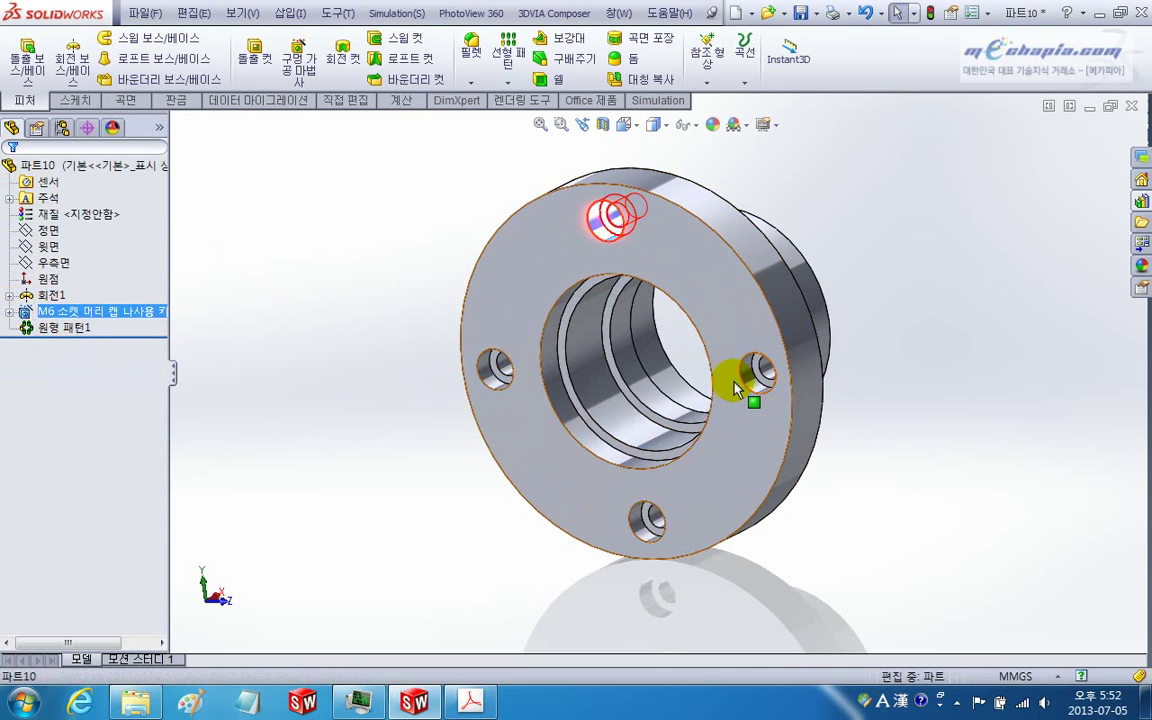
# Step: Expand the M6 hole feature to show its two sketches and view the flange face normal-to
pyautogui.moveTo(450, 420); pyautogui.dragTo(419, 533, button='middle')
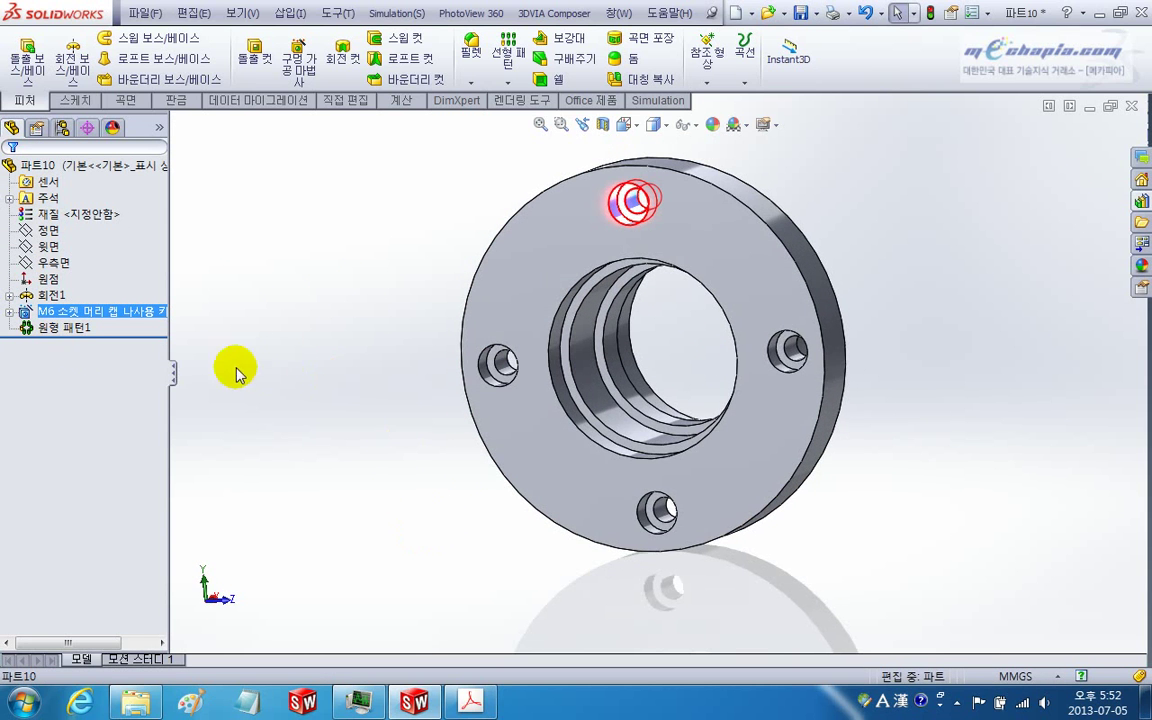
pyautogui.click(52, 328)
pyautogui.moveTo(275, 330)
pyautogui.mouseDown(button='middle')
pyautogui.moveTo(285, 390)
pyautogui.moveTo(324, 363)
pyautogui.mouseUp(button='middle')
pyautogui.click(285, 390)
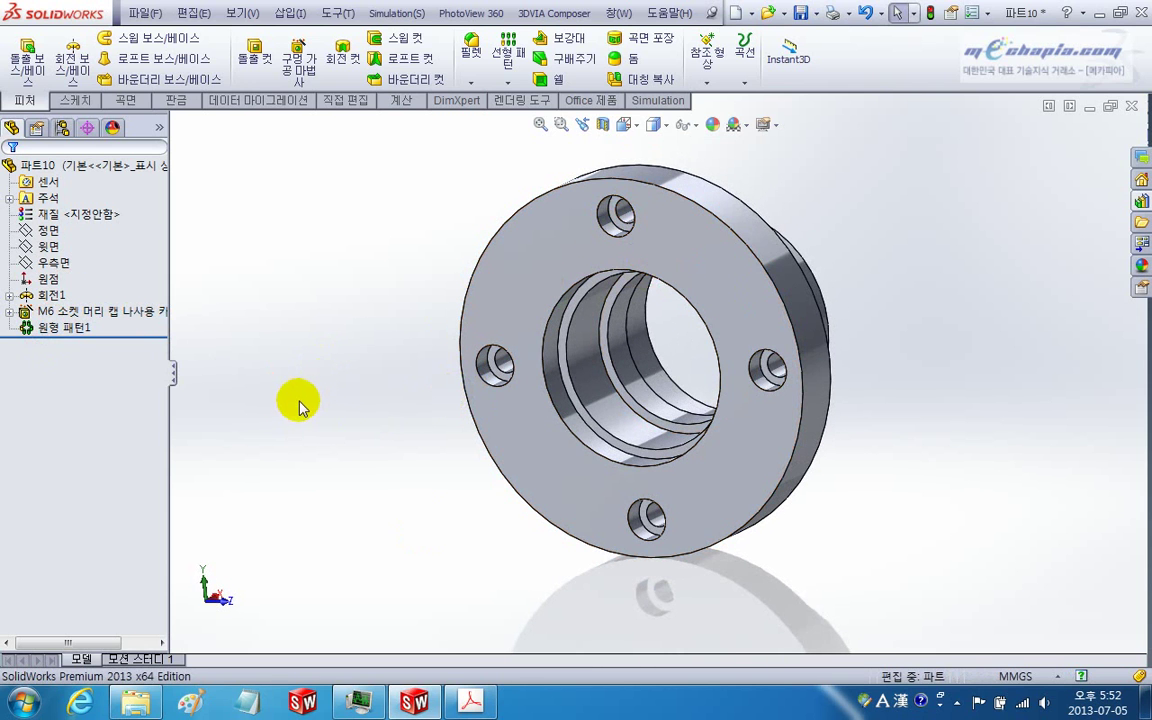
pyautogui.moveTo(299, 401); pyautogui.dragTo(280, 400, button='middle')
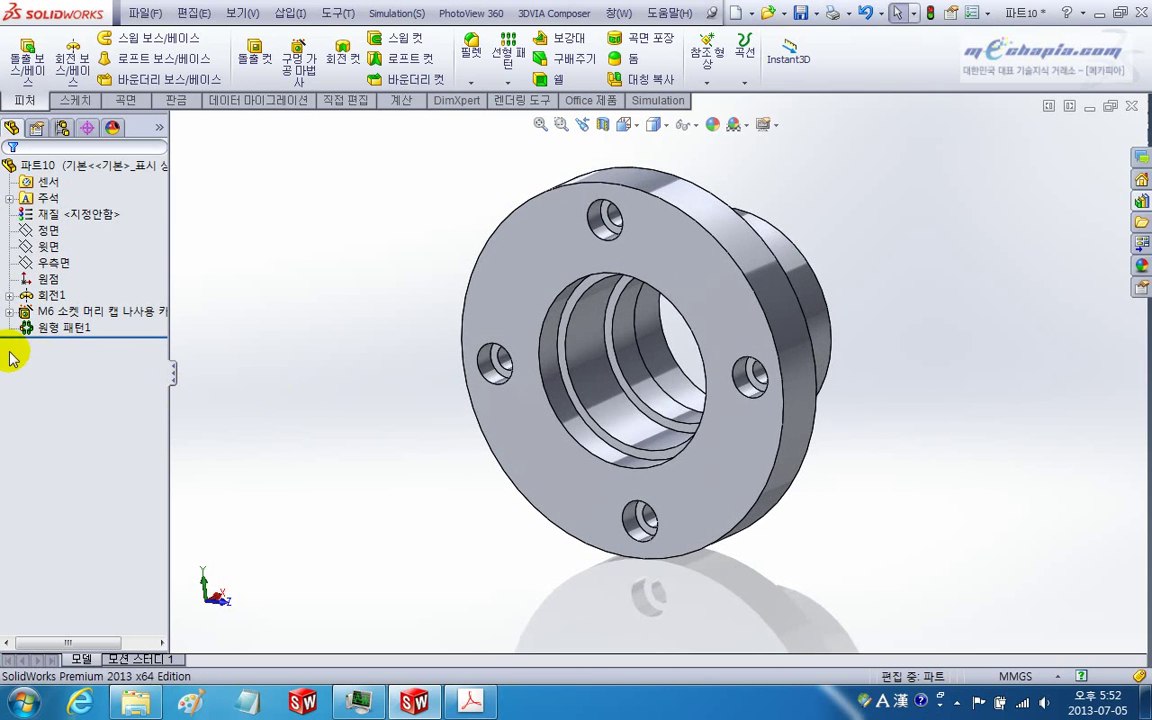
pyautogui.click(9, 313)
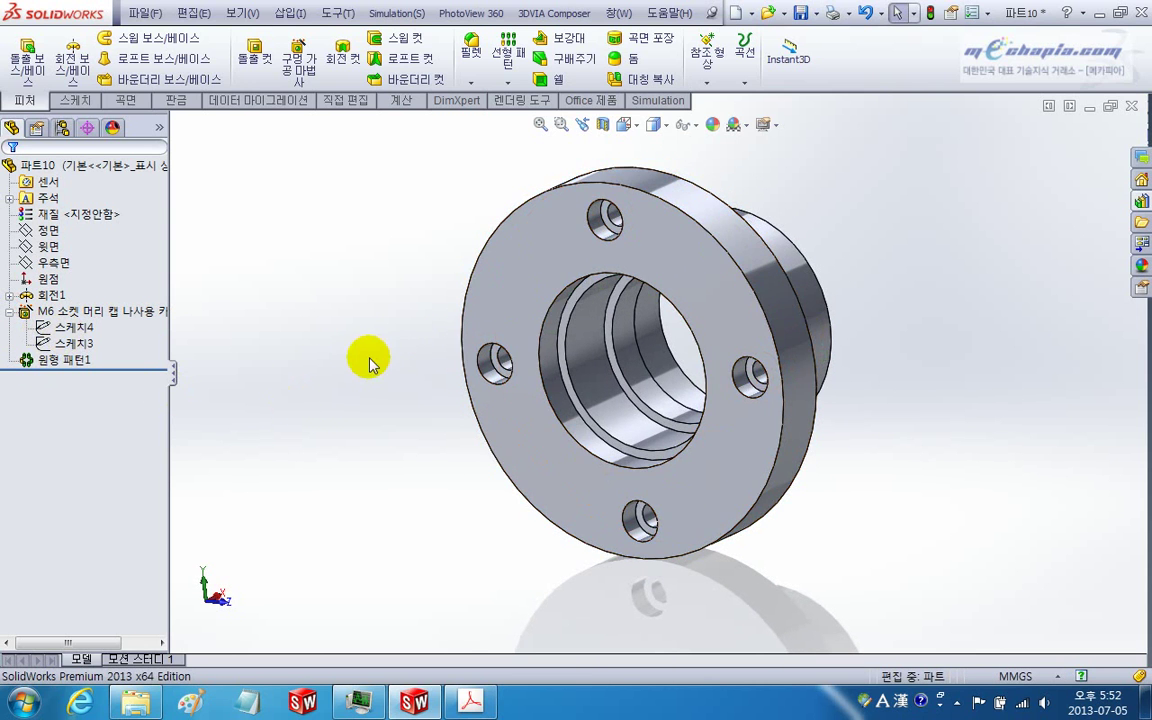
pyautogui.hotkey('ctrl', '3')
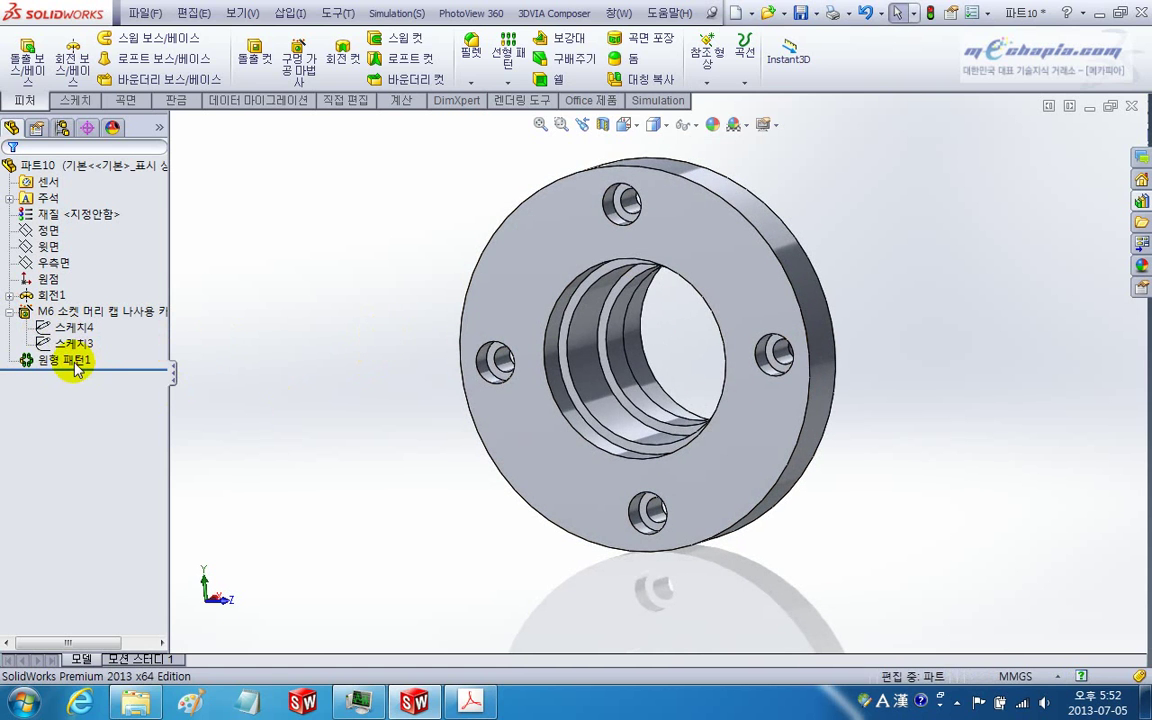
pyautogui.click(75, 362)
pyautogui.click(88, 318)
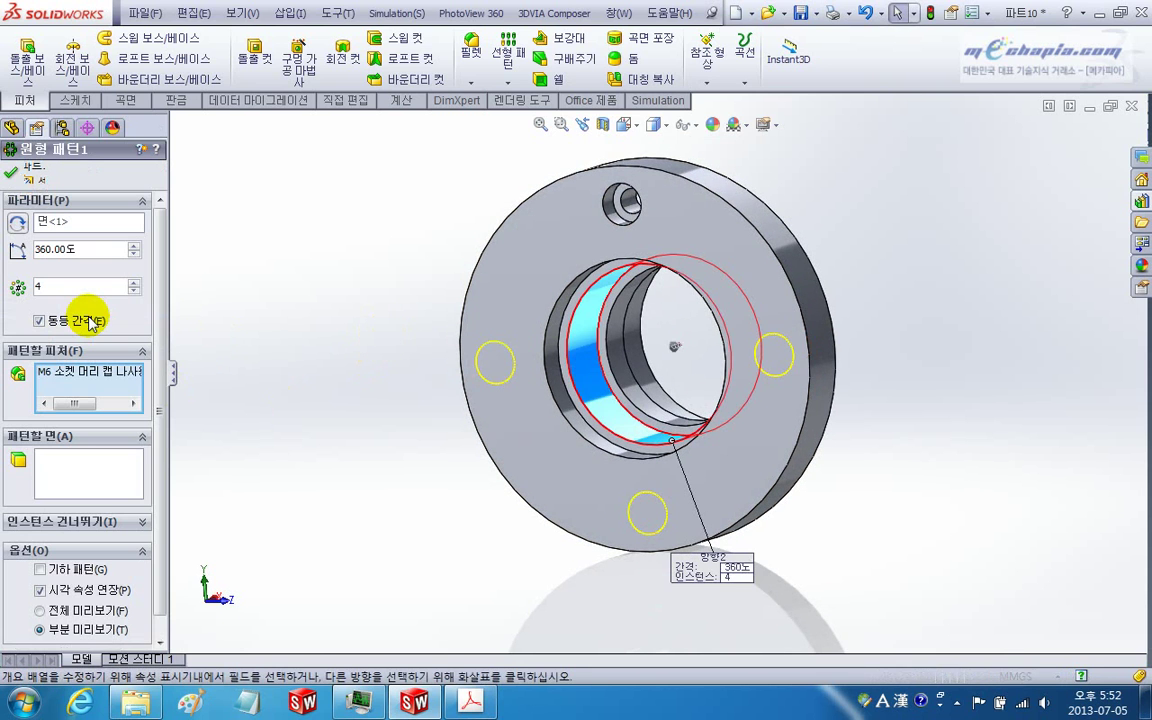
pyautogui.moveTo(200, 231); pyautogui.dragTo(231, 314, button='middle')
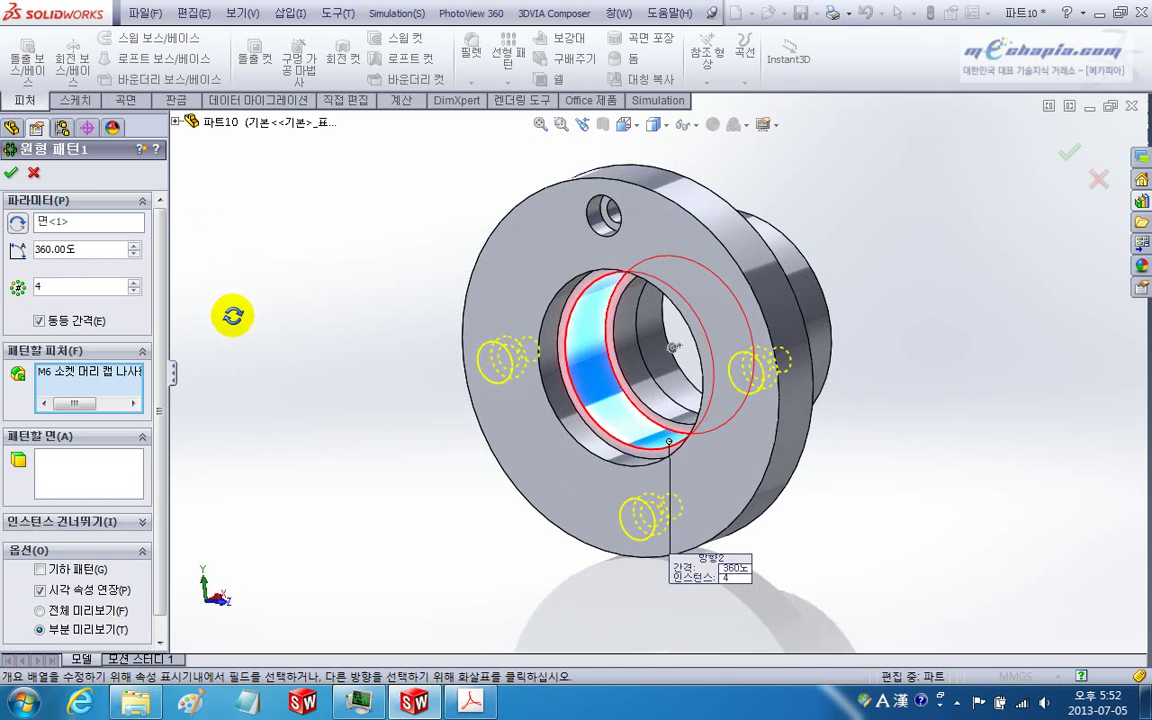
pyautogui.click(79, 284)
pyautogui.write('6')
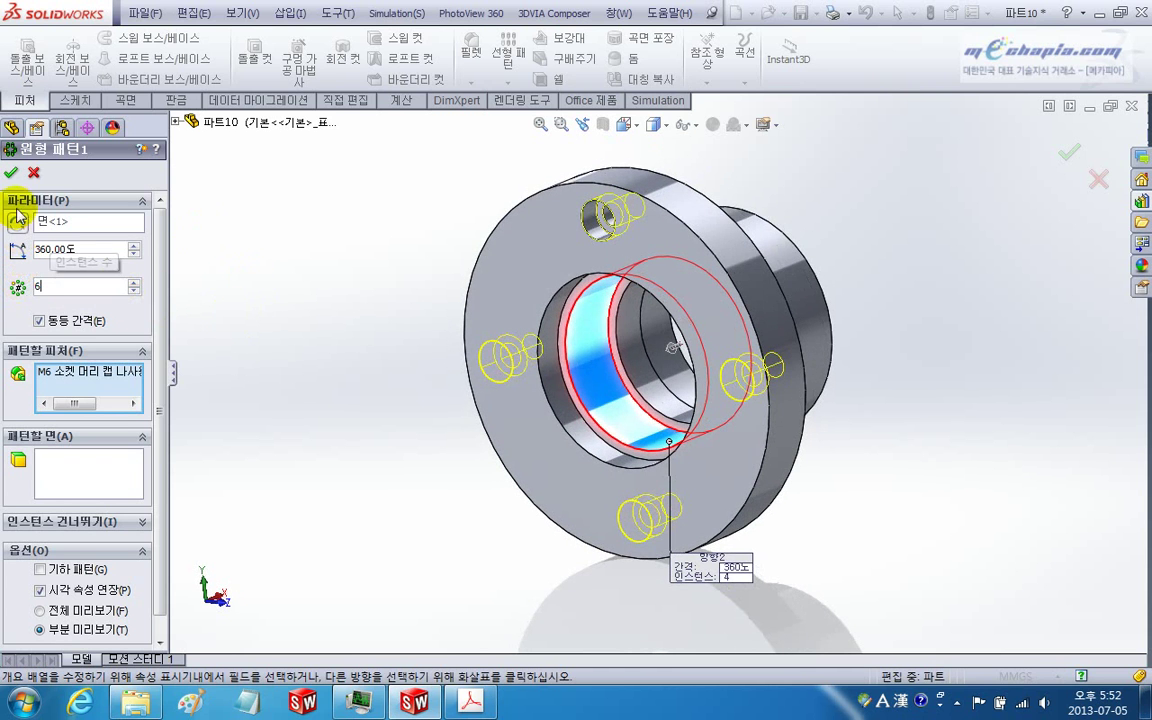
pyautogui.click(11, 174)
pyautogui.moveTo(324, 316)
pyautogui.mouseDown(button='middle')
pyautogui.moveTo(375, 297)
pyautogui.moveTo(329, 314)
pyautogui.moveTo(352, 357)
pyautogui.moveTo(350, 298)
pyautogui.moveTo(352, 347)
pyautogui.moveTo(324, 388)
pyautogui.moveTo(331, 412)
pyautogui.moveTo(402, 315)
pyautogui.moveTo(267, 340)
pyautogui.mouseUp(button='middle')
pyautogui.moveTo(410, 392)
pyautogui.mouseDown(button='middle')
pyautogui.moveTo(470, 375)
pyautogui.moveTo(489, 347)
pyautogui.mouseUp(button='middle')
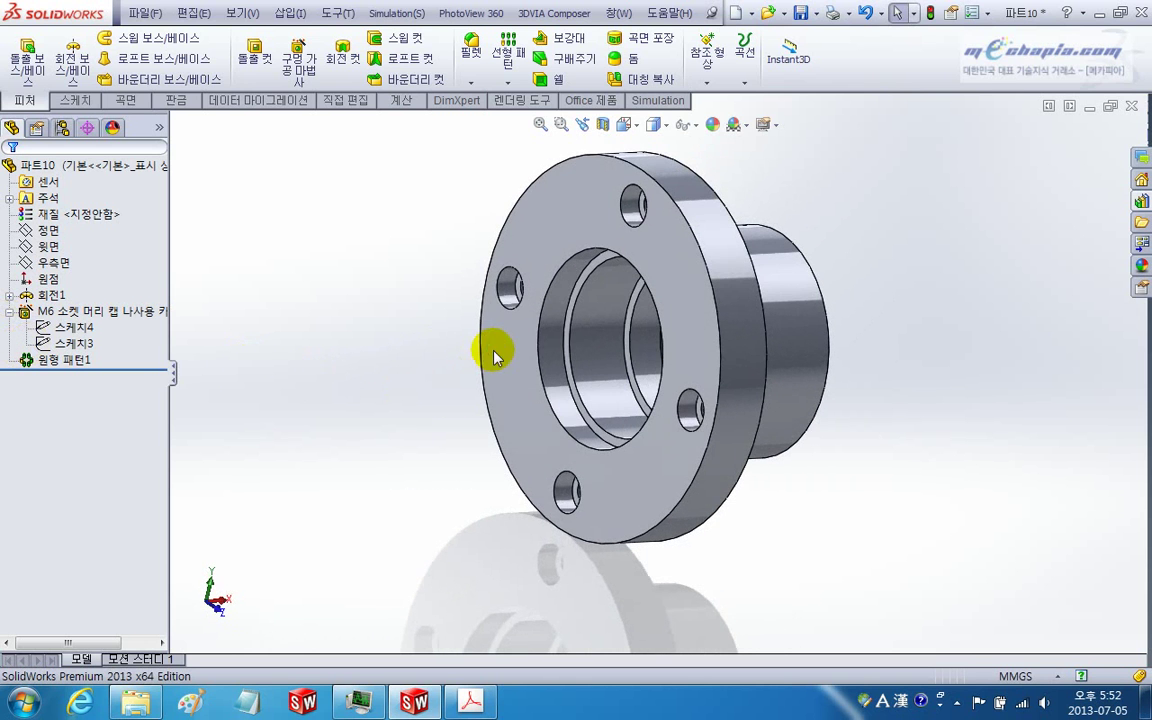
pyautogui.moveTo(418, 343); pyautogui.dragTo(359, 365, button='middle')
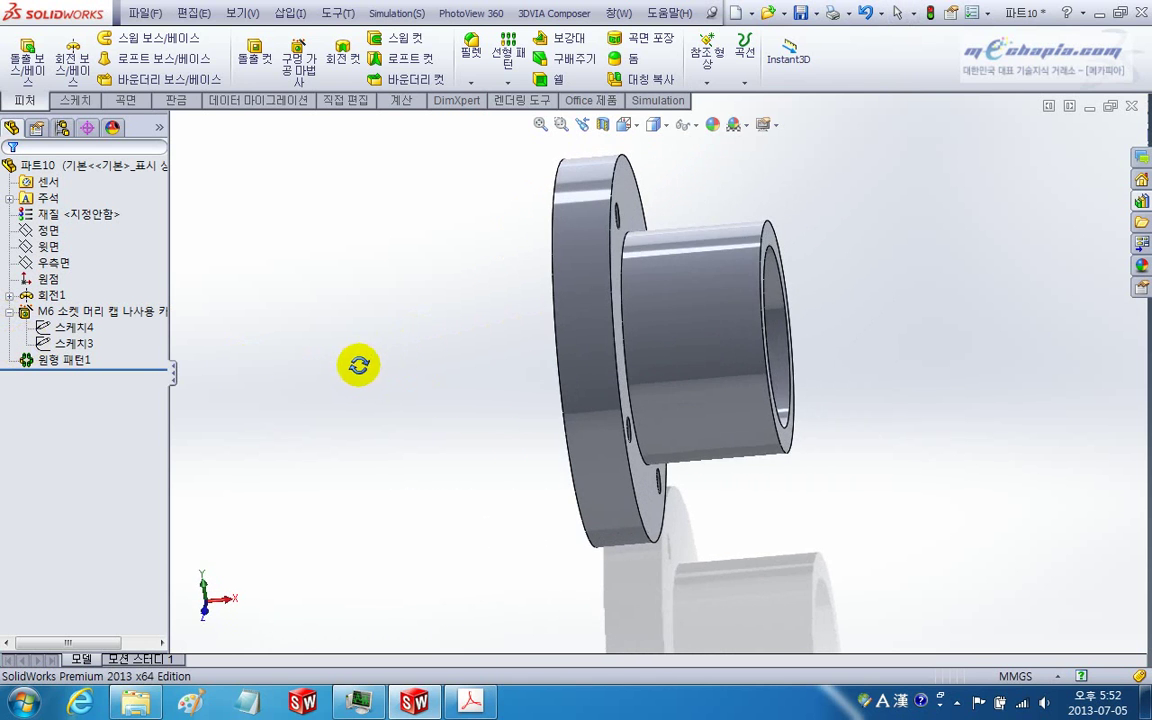
pyautogui.hotkey('alt', 'Tab')
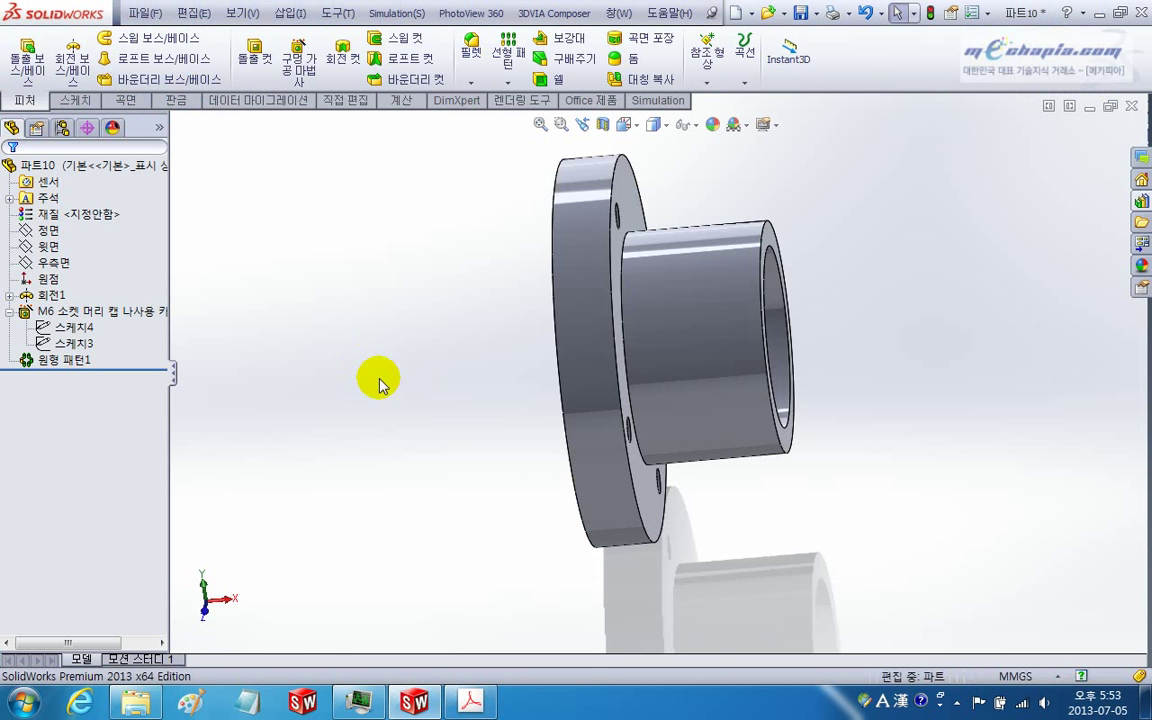
# Step: Orbit the flange to show its front face
pyautogui.moveTo(378, 380)
pyautogui.mouseDown(button='middle')
pyautogui.moveTo(363, 231)
pyautogui.moveTo(497, 218)
pyautogui.mouseUp(button='middle')
# Step: Start an equal-distance 1 mm chamfer on the flange's front outer edge
pyautogui.click(552, 165)
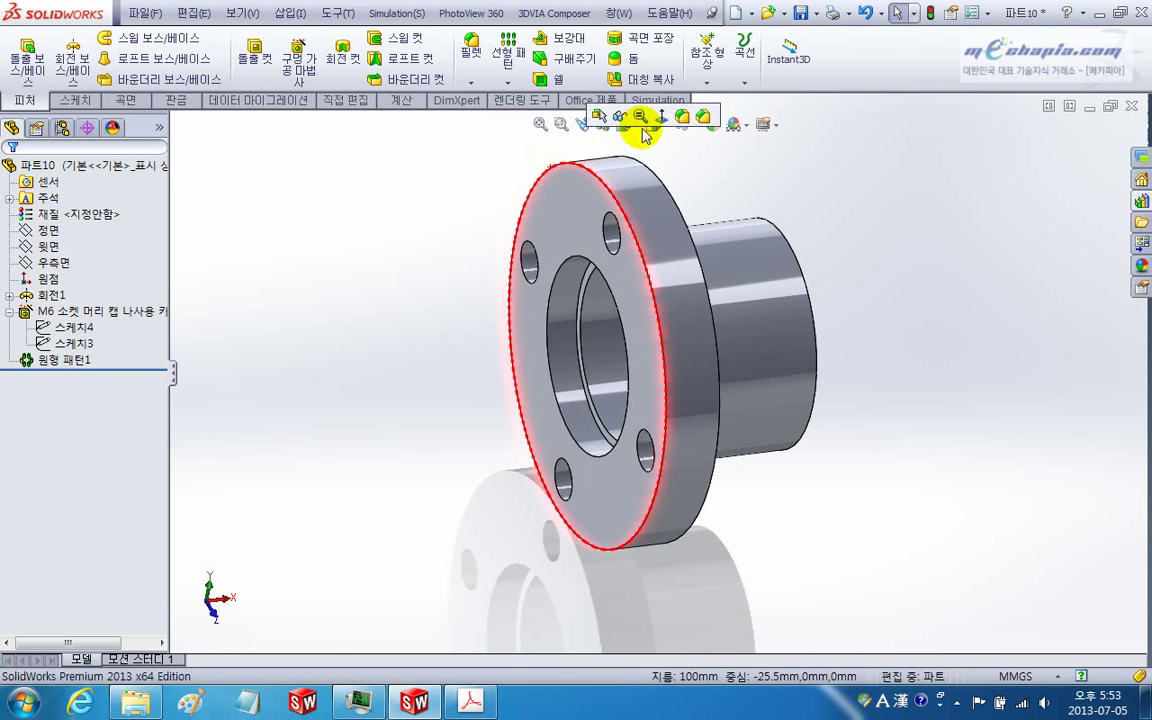
pyautogui.click(704, 117)
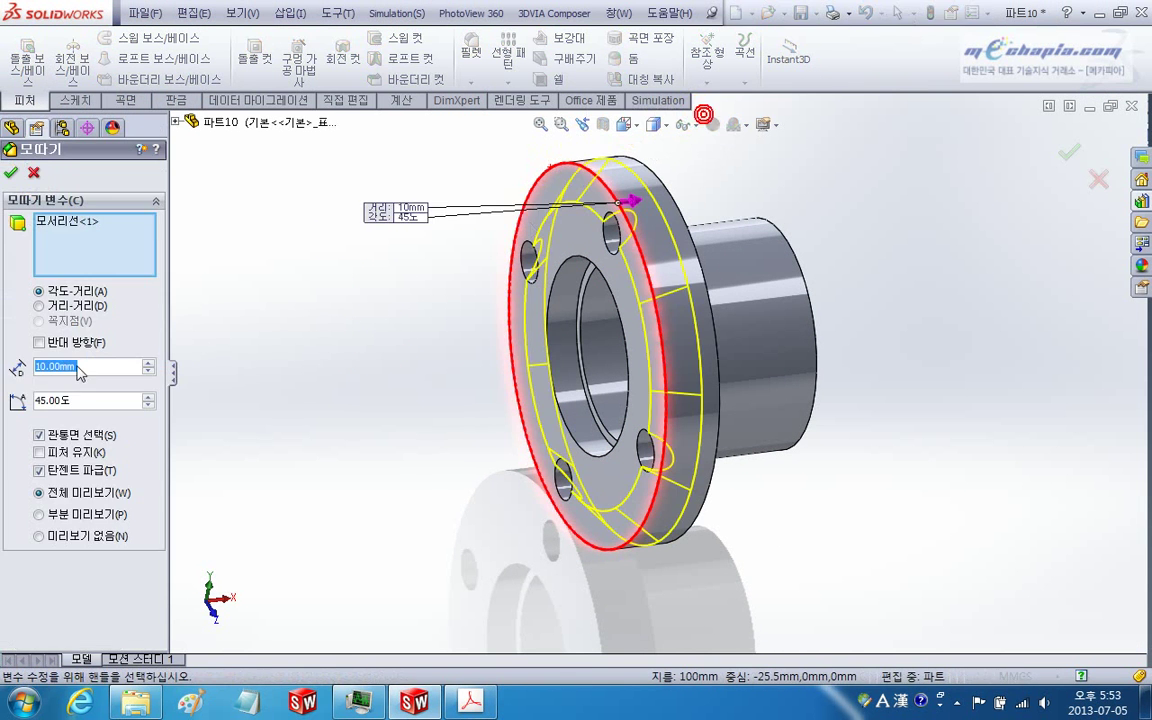
pyautogui.click(55, 307)
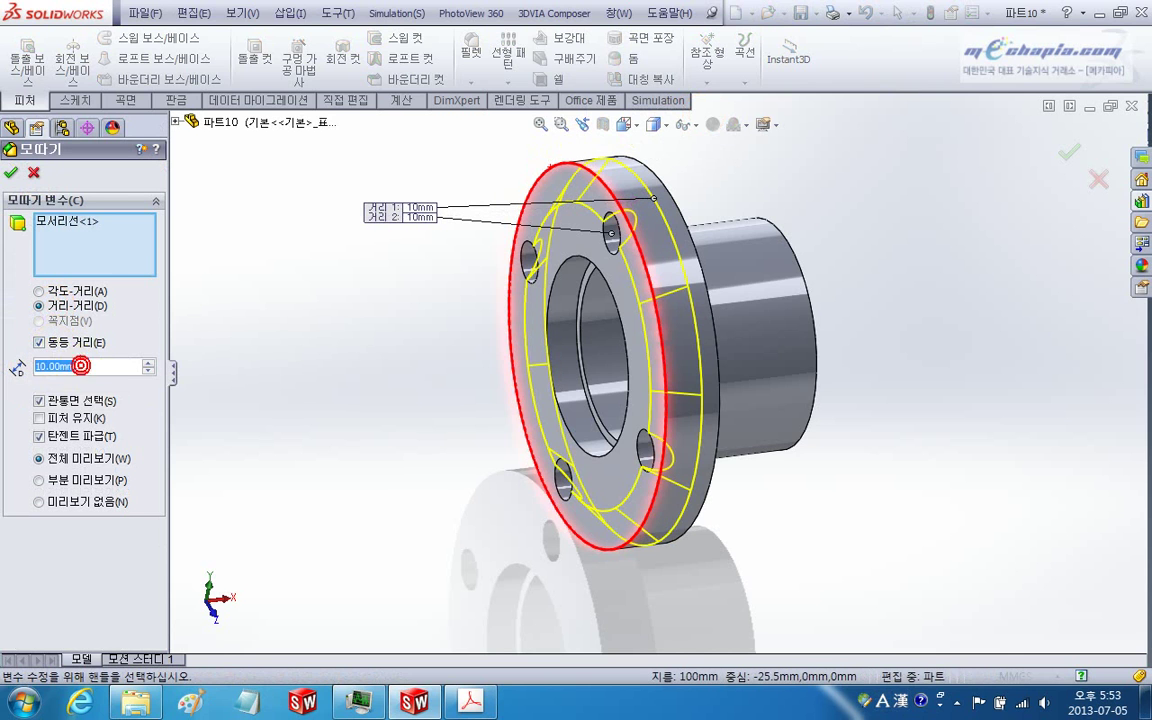
pyautogui.write('1')
pyautogui.press('Return')
# Step: Add the flange rear edge, hub end rims and two bore edges, then apply the chamfer
pyautogui.moveTo(450, 424); pyautogui.dragTo(633, 244, button='middle')
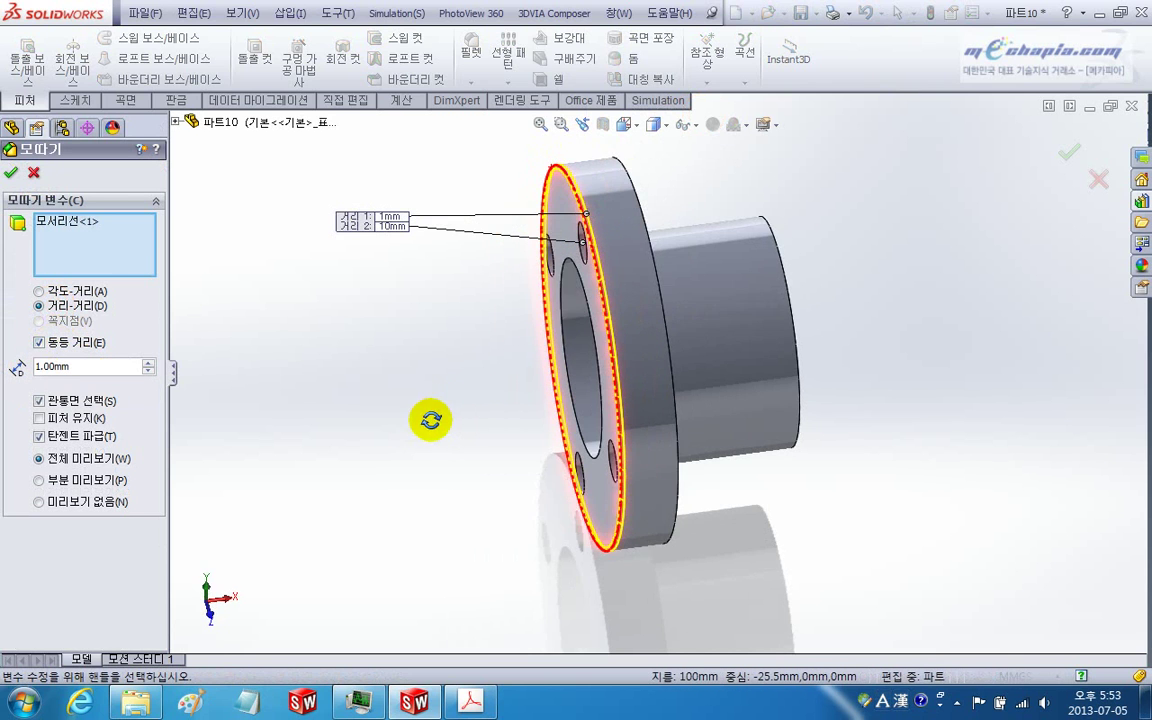
pyautogui.click(643, 206)
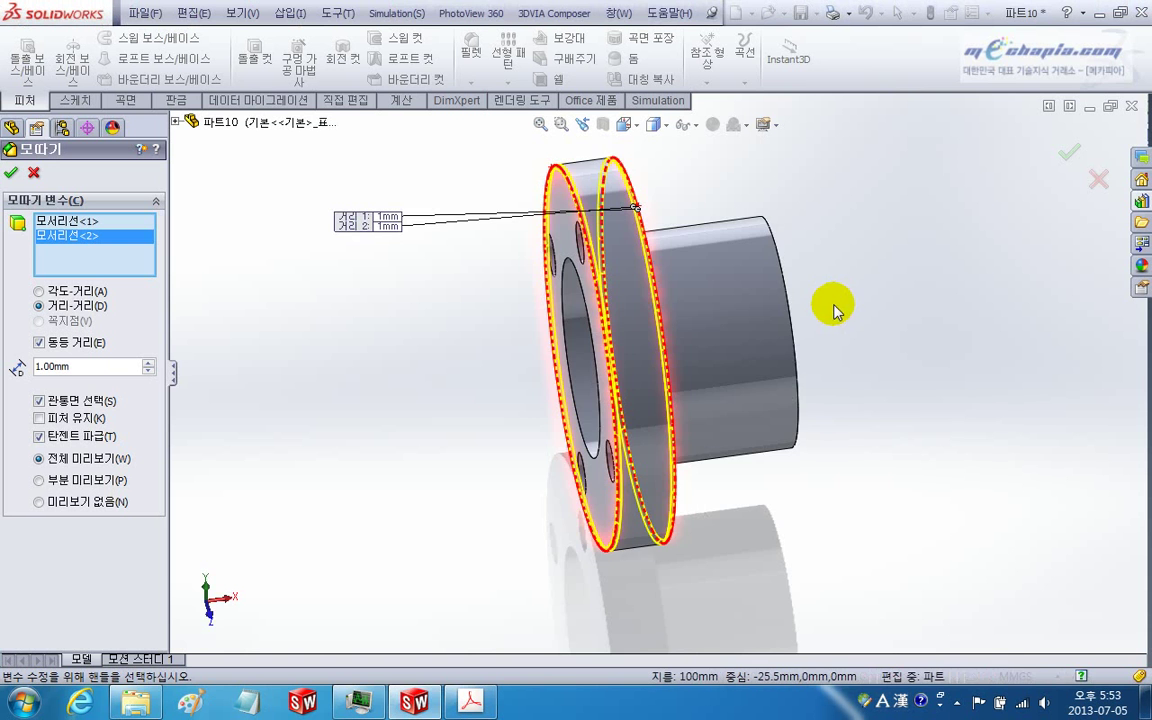
pyautogui.moveTo(833, 303); pyautogui.dragTo(792, 321, button='middle')
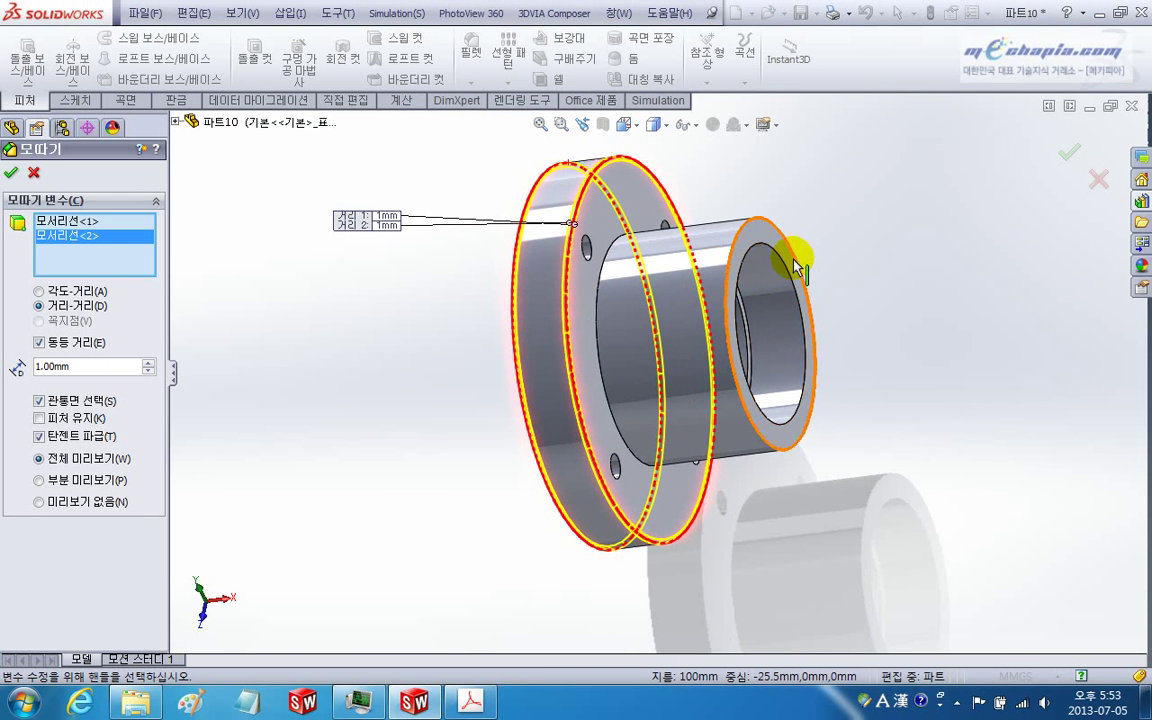
pyautogui.click(795, 265)
pyautogui.click(799, 271)
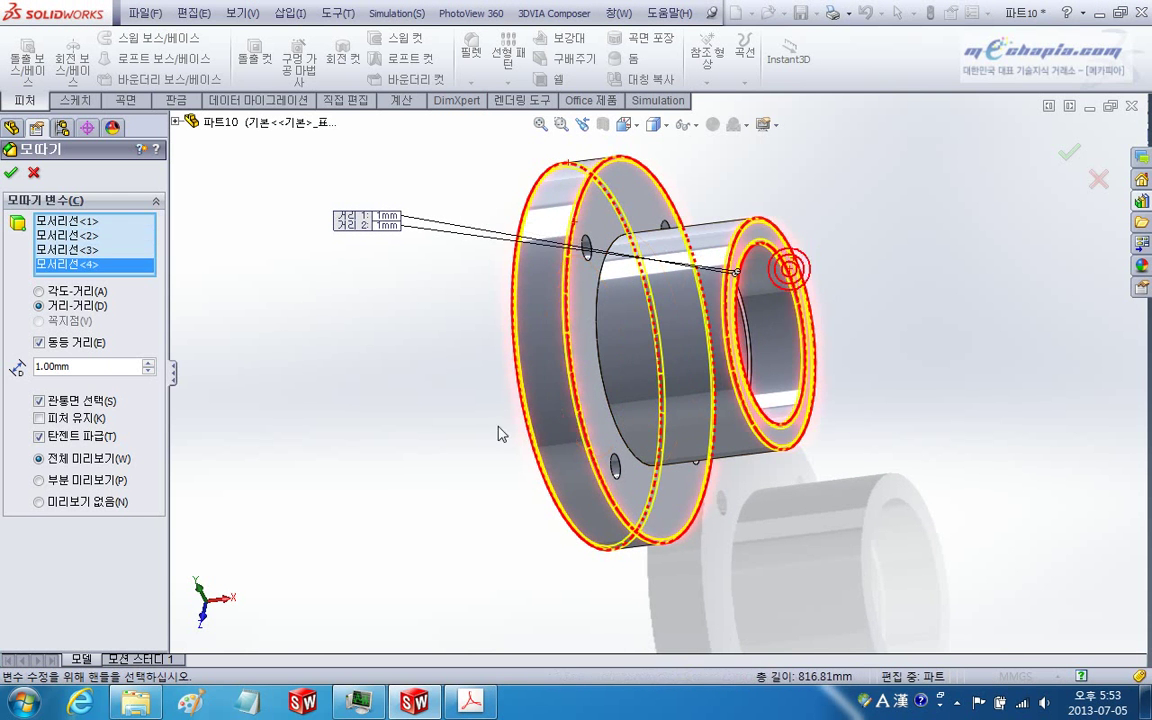
pyautogui.moveTo(797, 265)
pyautogui.mouseDown(button='middle')
pyautogui.moveTo(555, 401)
pyautogui.moveTo(586, 386)
pyautogui.mouseUp(button='middle')
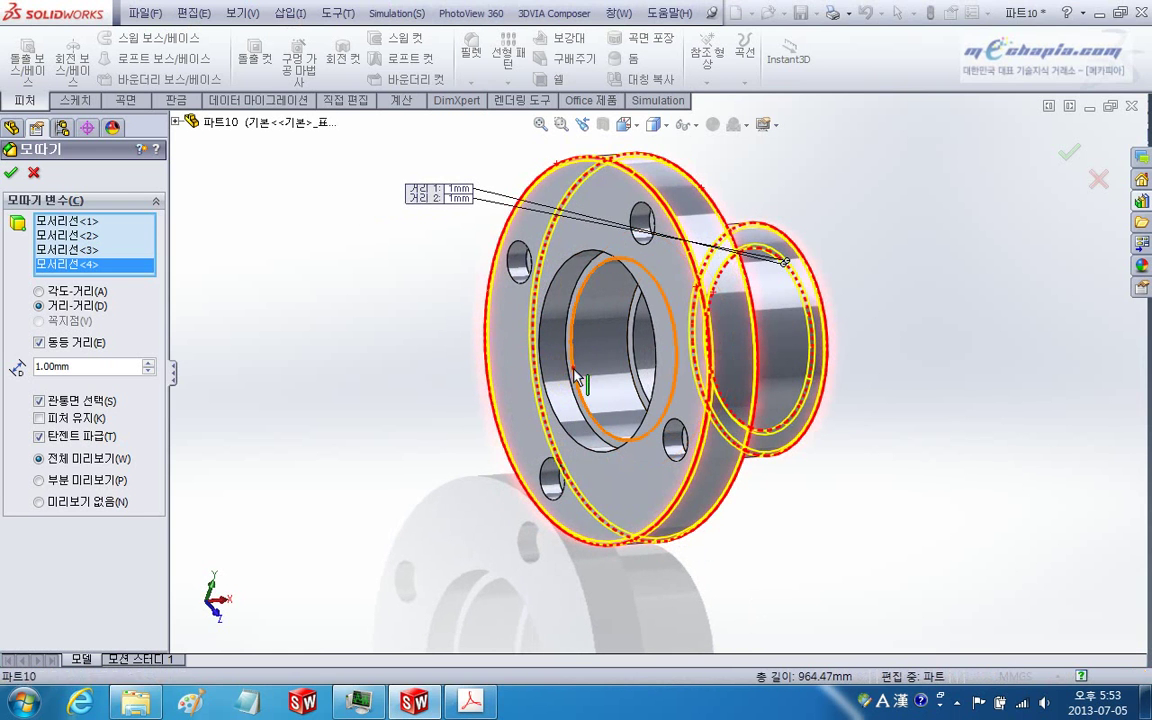
pyautogui.click(577, 377)
pyautogui.click(548, 398)
pyautogui.moveTo(452, 411)
pyautogui.mouseDown(button='middle')
pyautogui.moveTo(397, 439)
pyautogui.moveTo(434, 427)
pyautogui.mouseUp(button='middle')
pyautogui.click(14, 175)
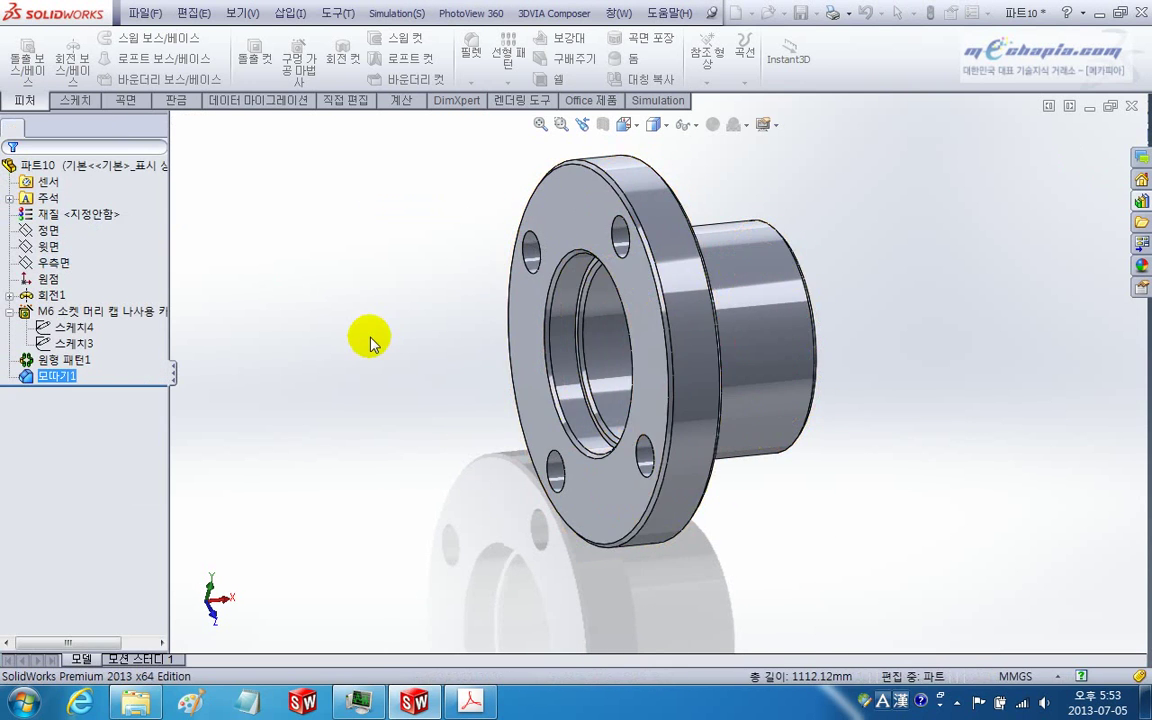
pyautogui.moveTo(373, 337); pyautogui.dragTo(384, 311, button='middle')
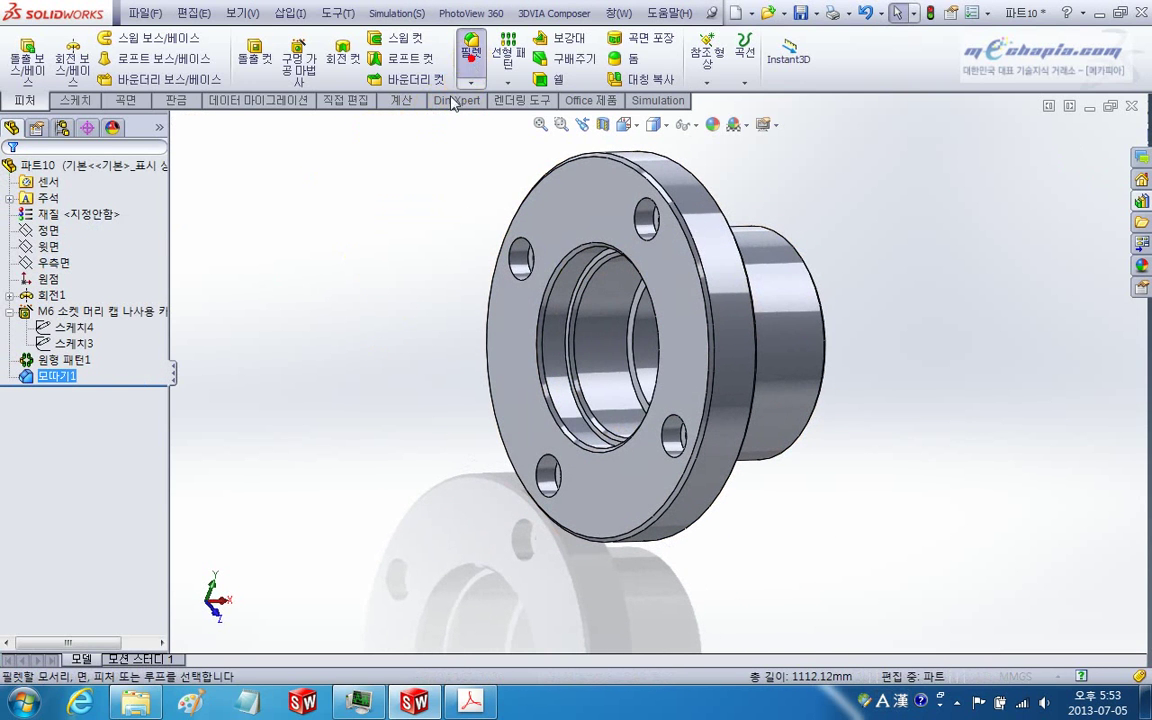
# Step: Fillet the two inner bore step edges with a 1 mm radius
pyautogui.click(471, 47)
pyautogui.click(88, 352)
pyautogui.write('1')
pyautogui.press('Return')
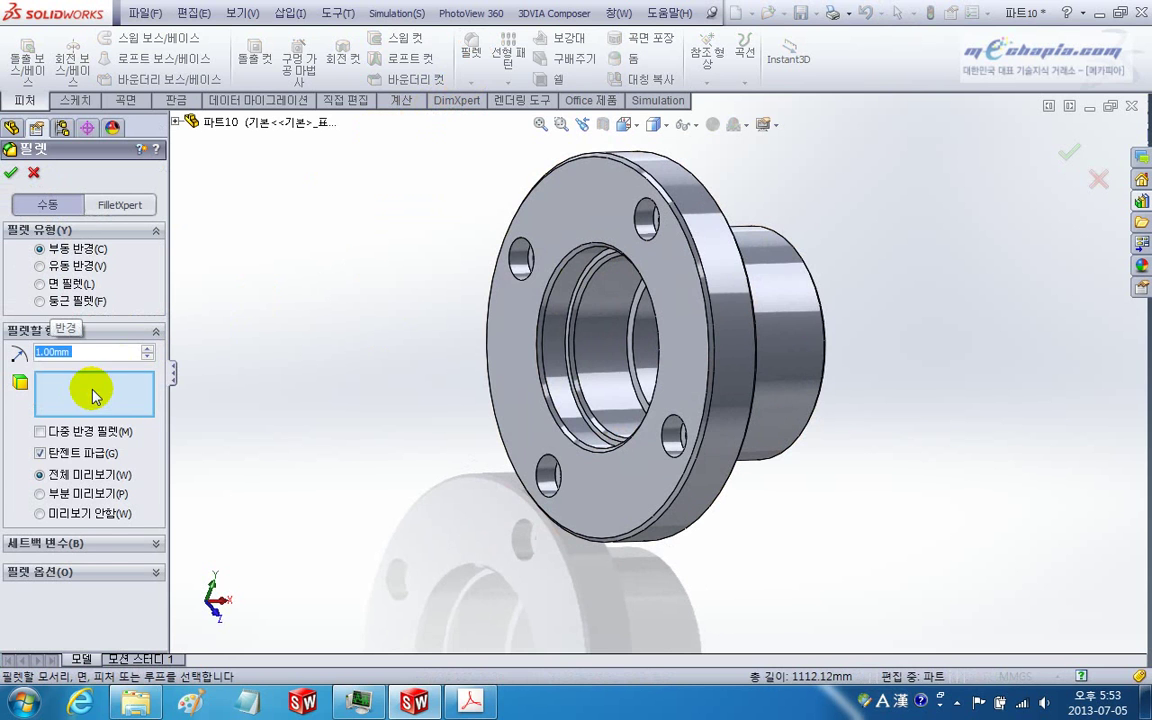
pyautogui.moveTo(373, 400); pyautogui.dragTo(399, 416, button='middle')
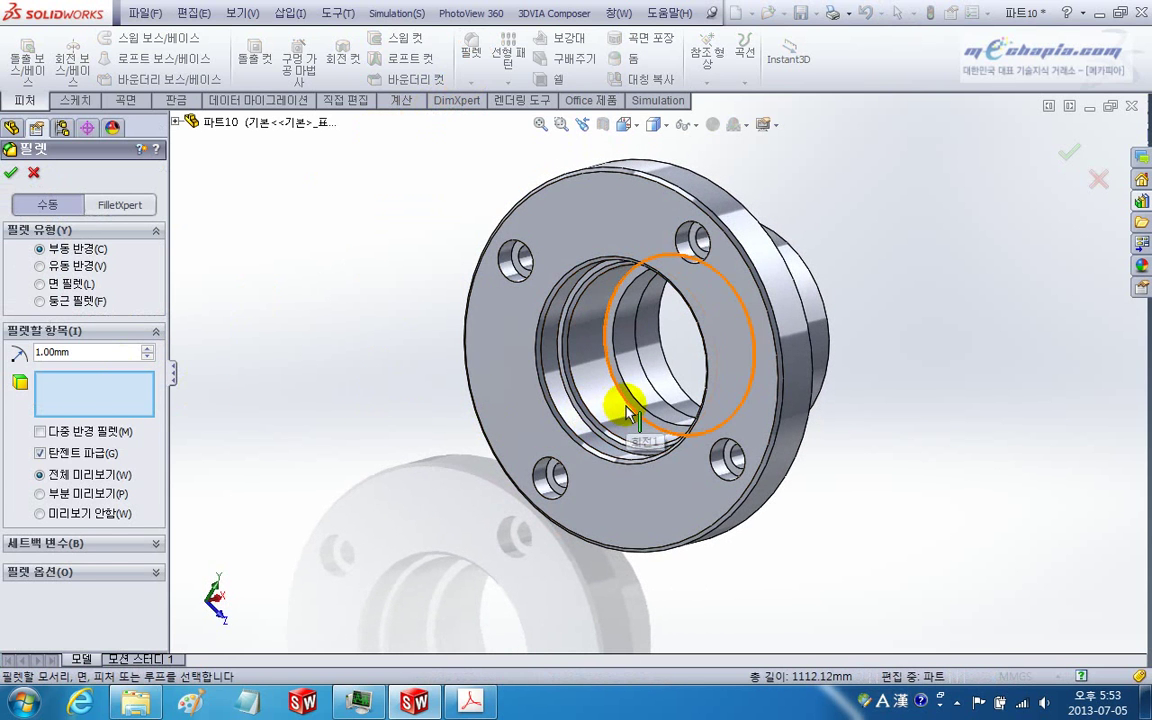
pyautogui.click(672, 447)
pyautogui.moveTo(672, 447); pyautogui.dragTo(738, 411, button='middle')
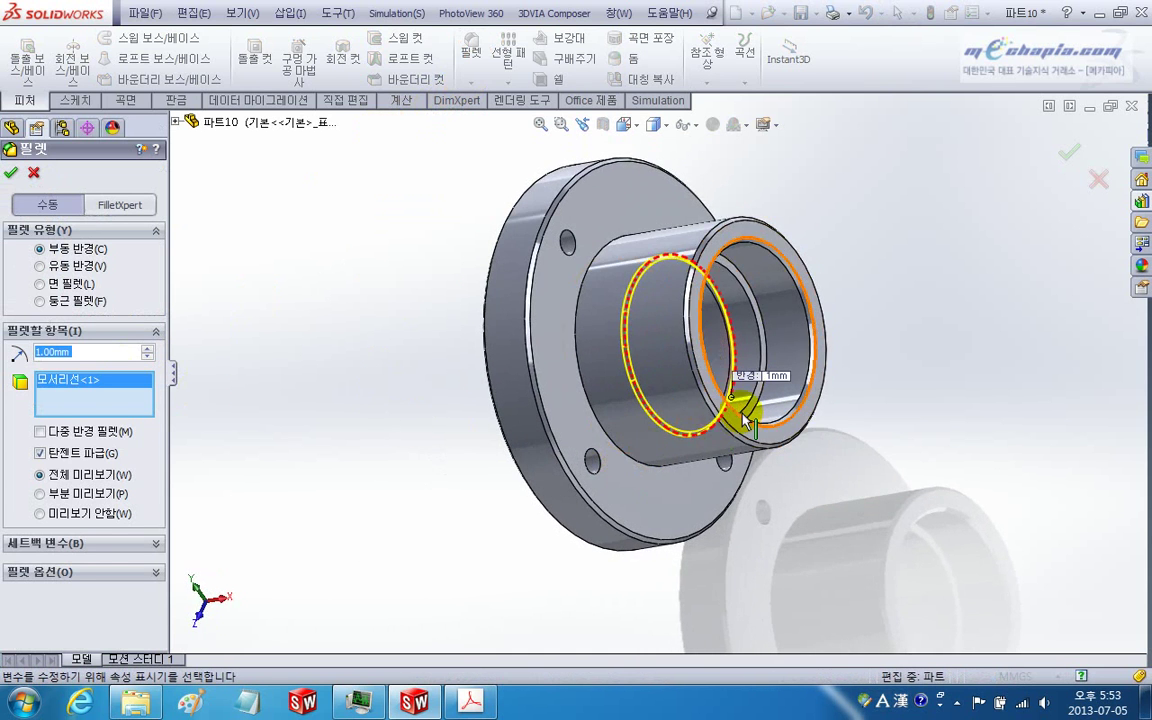
pyautogui.click(755, 411)
pyautogui.moveTo(304, 300); pyautogui.dragTo(327, 267, button='middle')
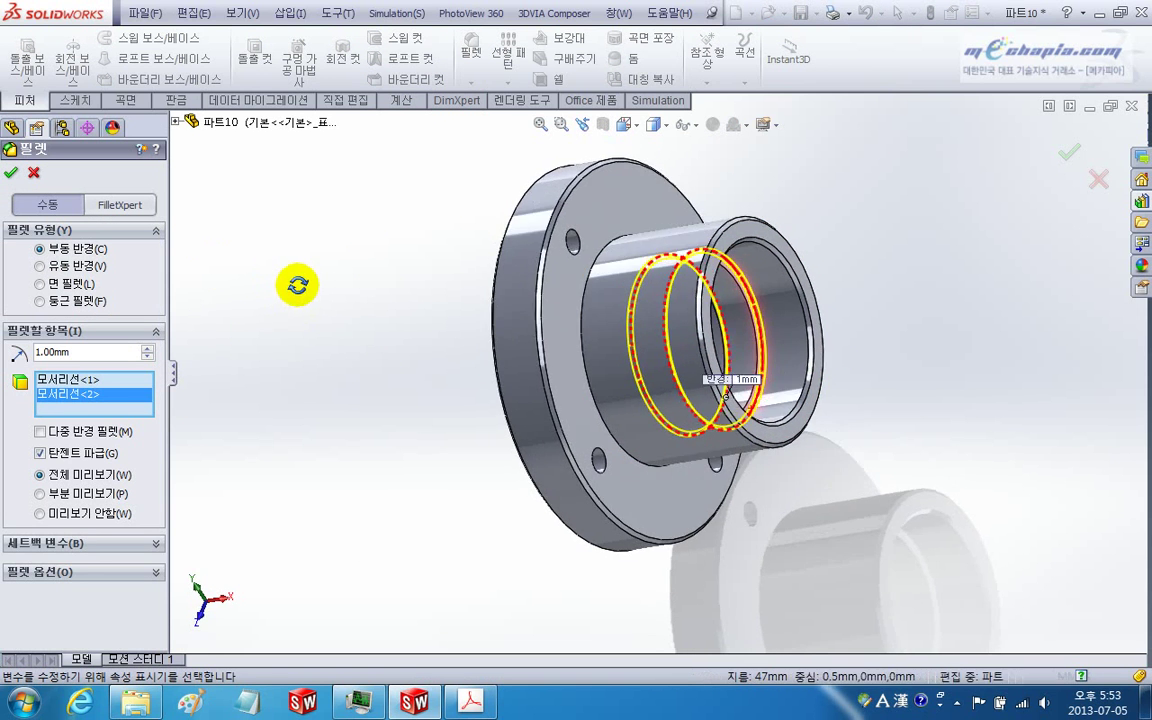
pyautogui.click(12, 178)
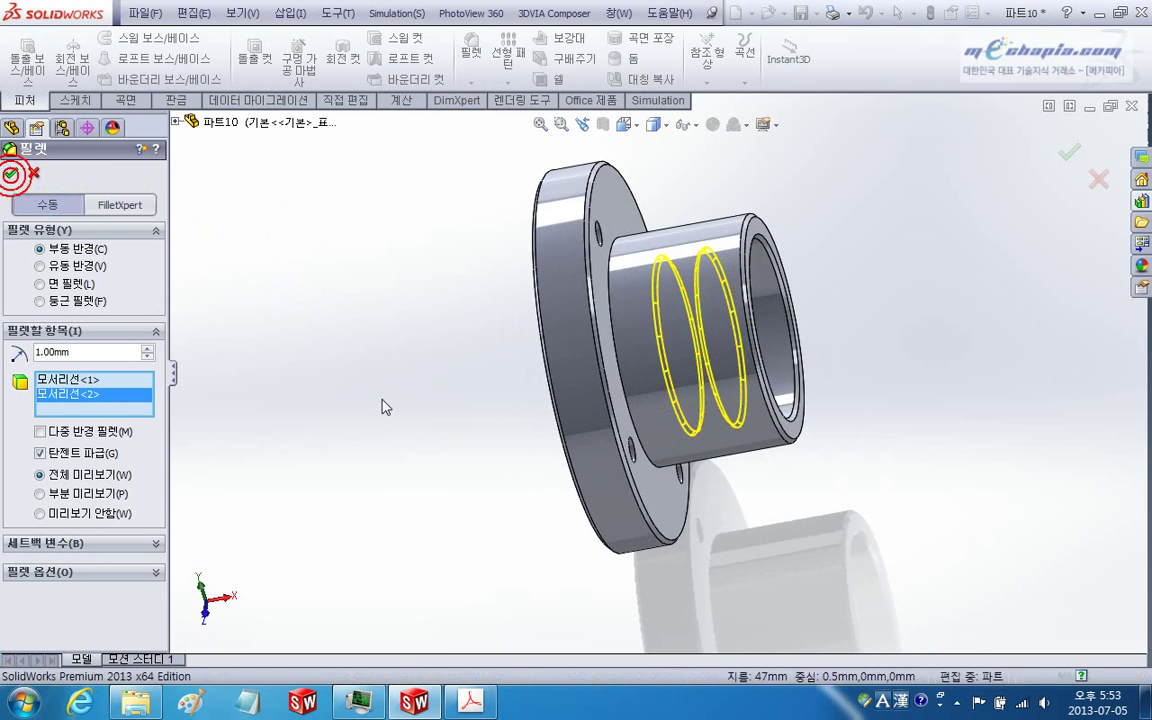
pyautogui.moveTo(380, 398)
pyautogui.mouseDown(button='middle')
pyautogui.moveTo(522, 342)
pyautogui.moveTo(461, 410)
pyautogui.mouseUp(button='middle')
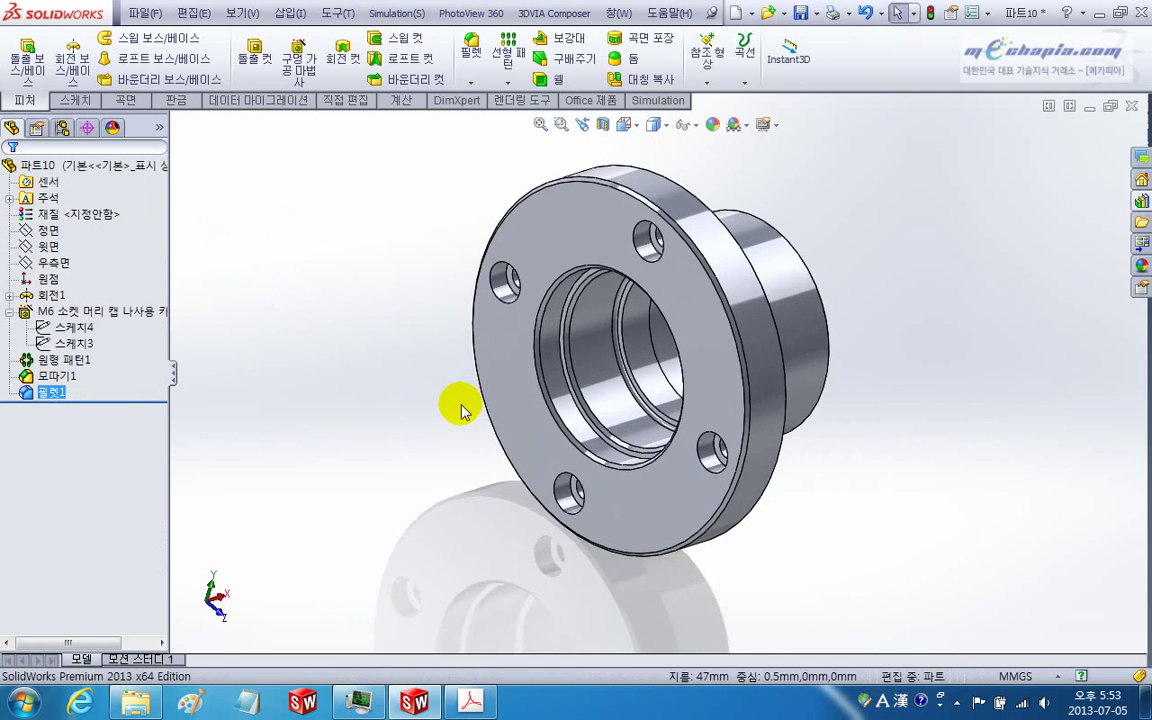